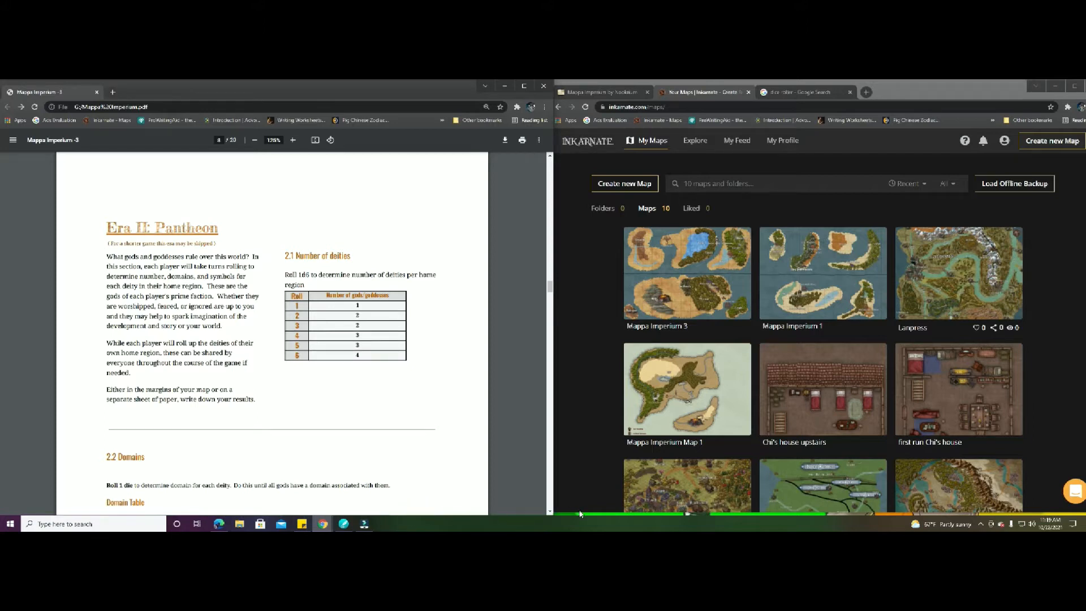
Open the Mappa Imperium 3 map and roll a six-sided die in Google's dice roller for the Squimoids' number of deities
drag(580, 512, 580, 514)
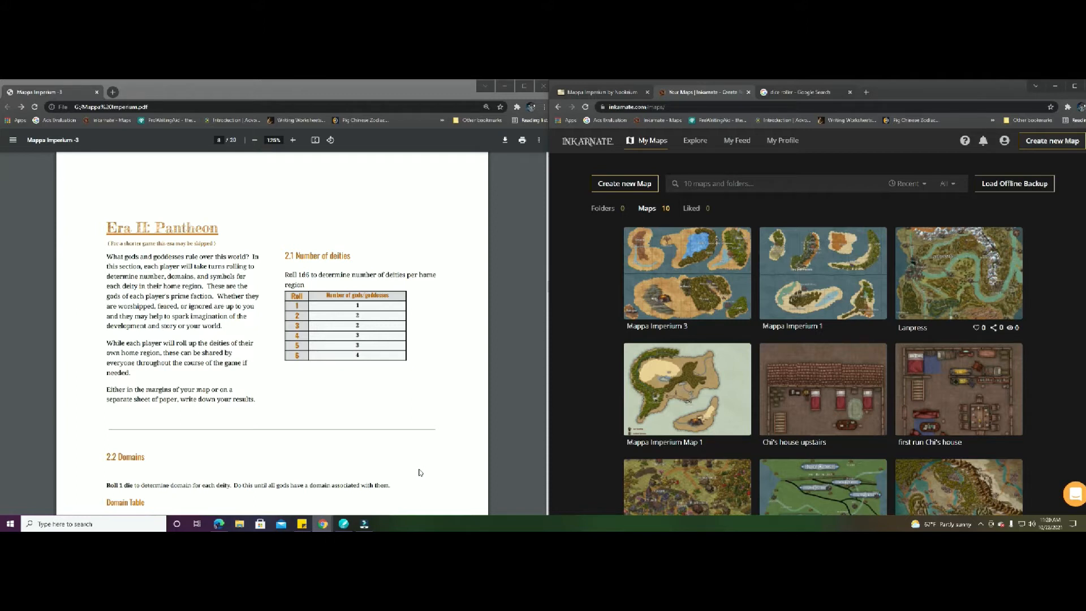
click(689, 276)
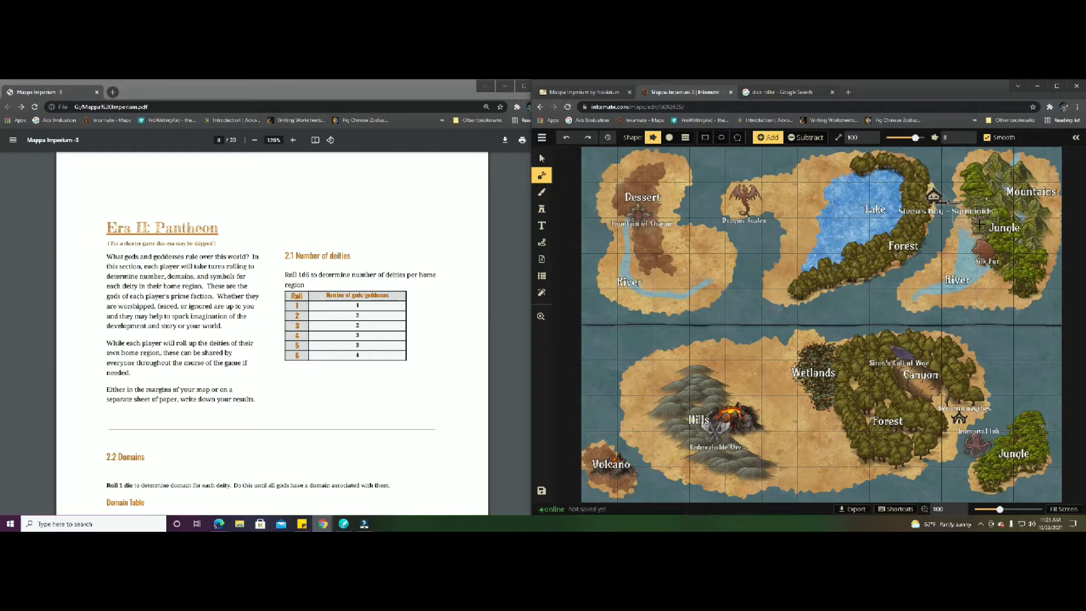
click(783, 92)
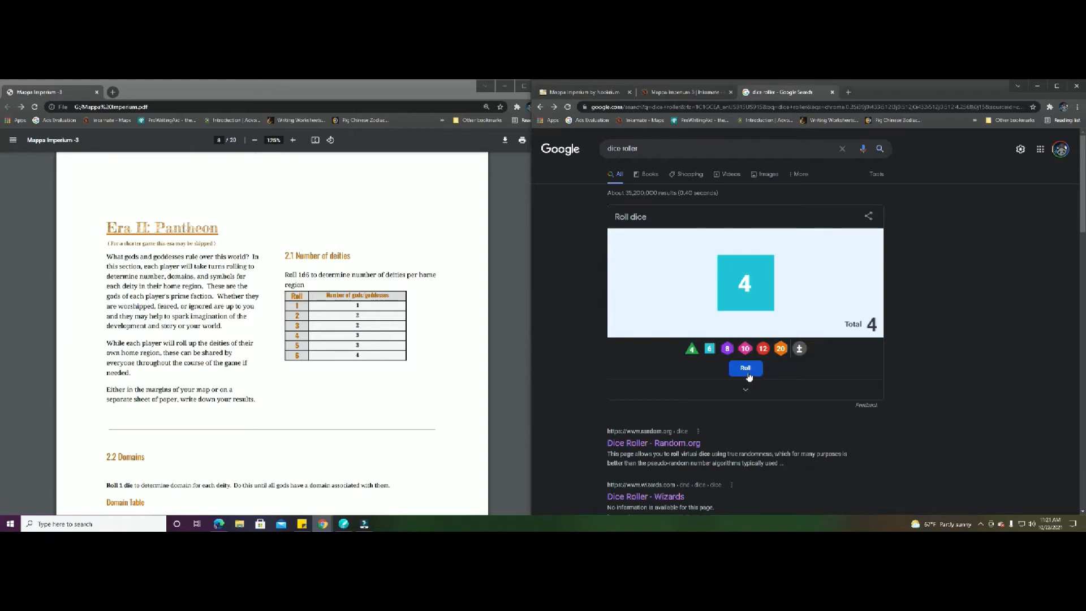
click(747, 368)
click(679, 93)
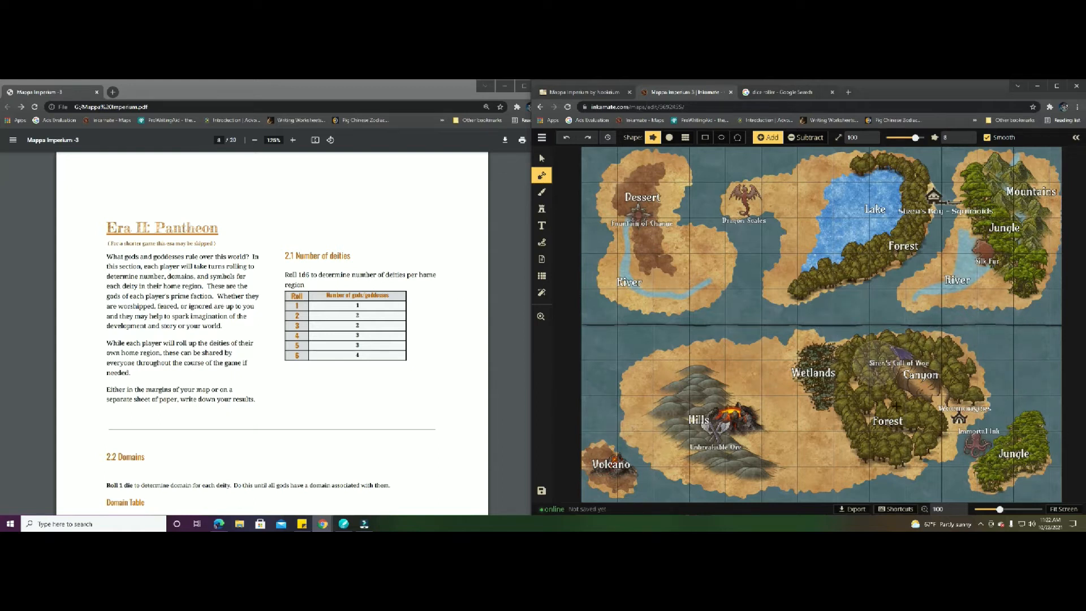
Open the map's notes and search them for "Squimoids - 1 diety"
click(541, 260)
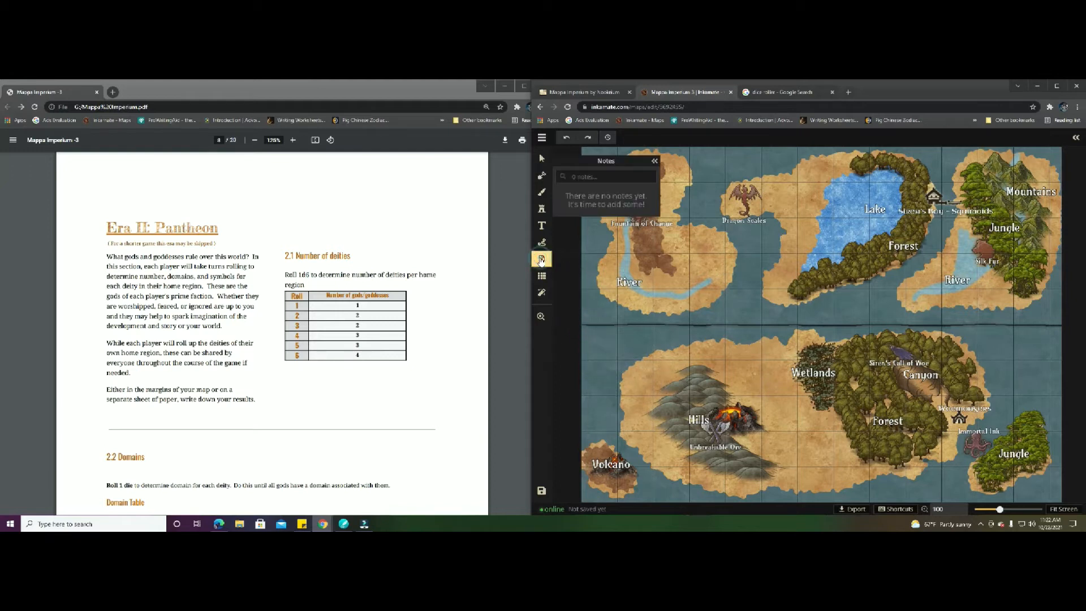
click(585, 176)
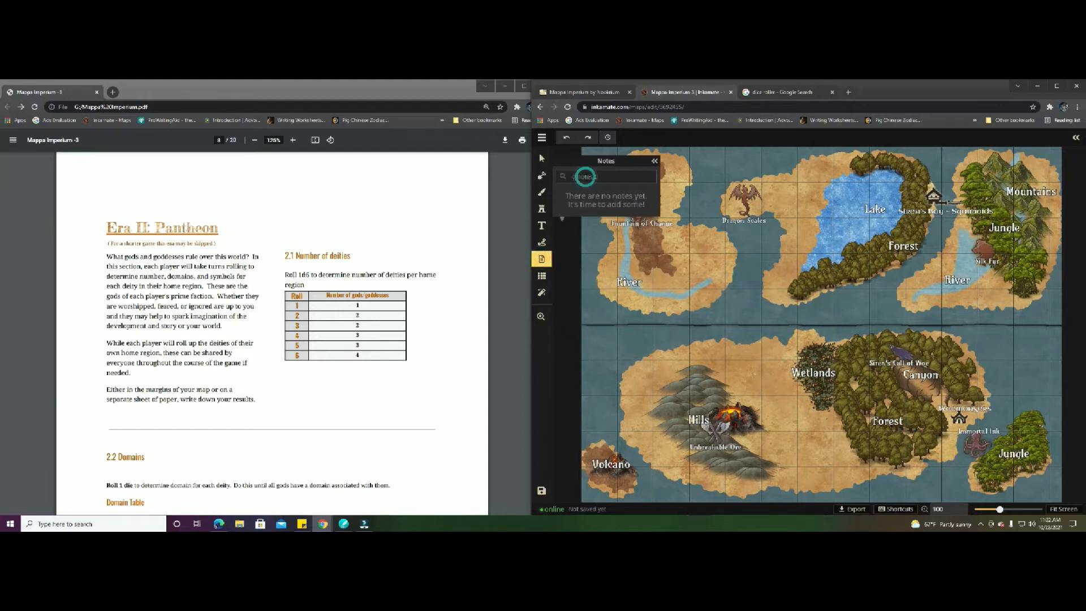
text(Squimoids - 1 diety)
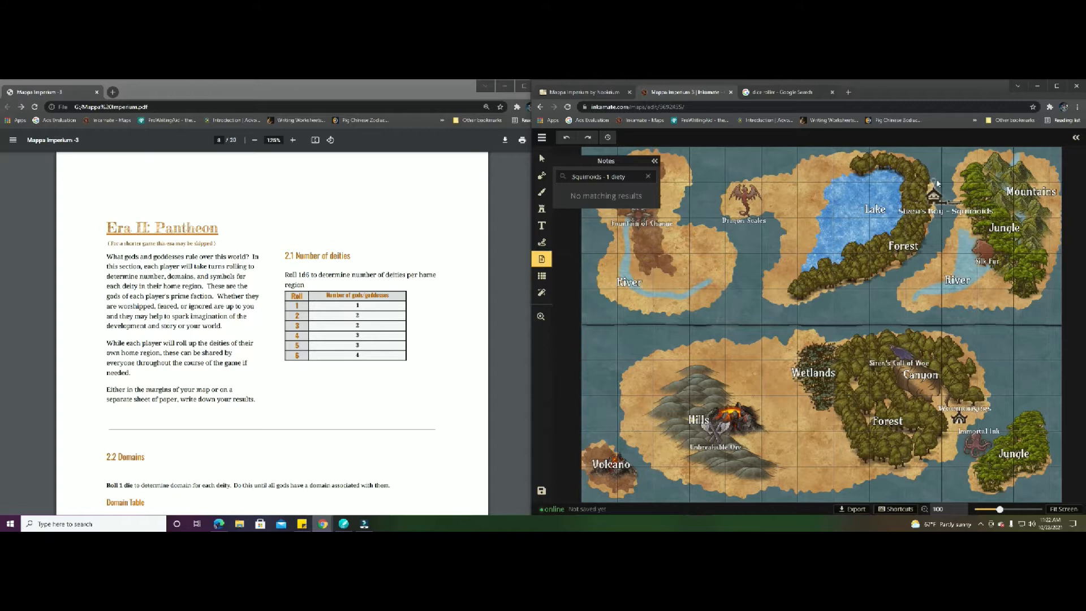
Add a note beside the Squimoids settlement titled "Dieties" with the text "Squimoids have 1 god/goddess"
click(936, 181)
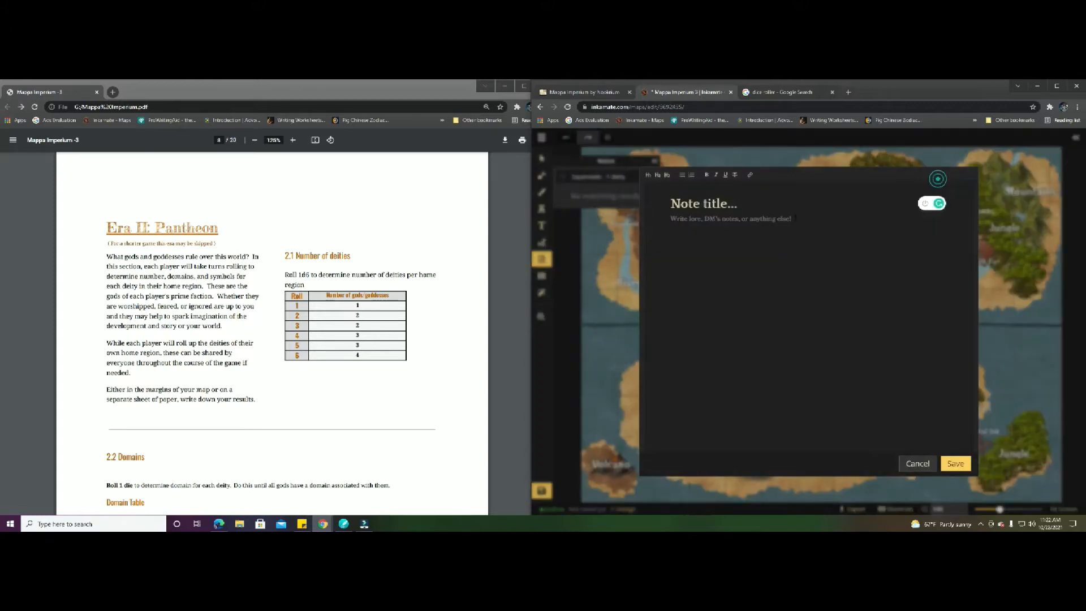
text(Dieties)
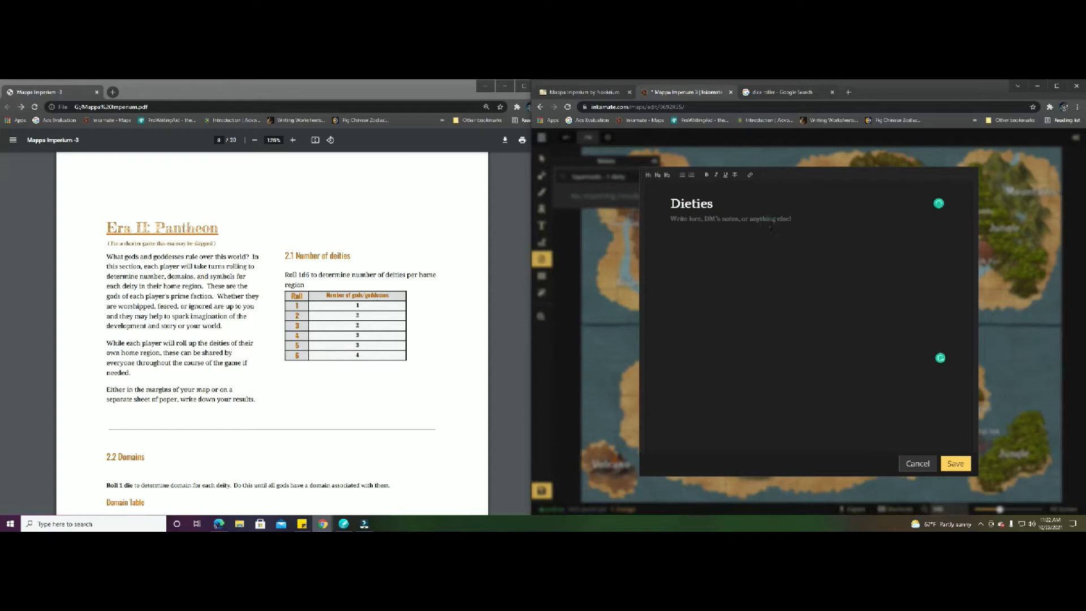
key(Return)
text(Squimoids have 1 god/goddess)
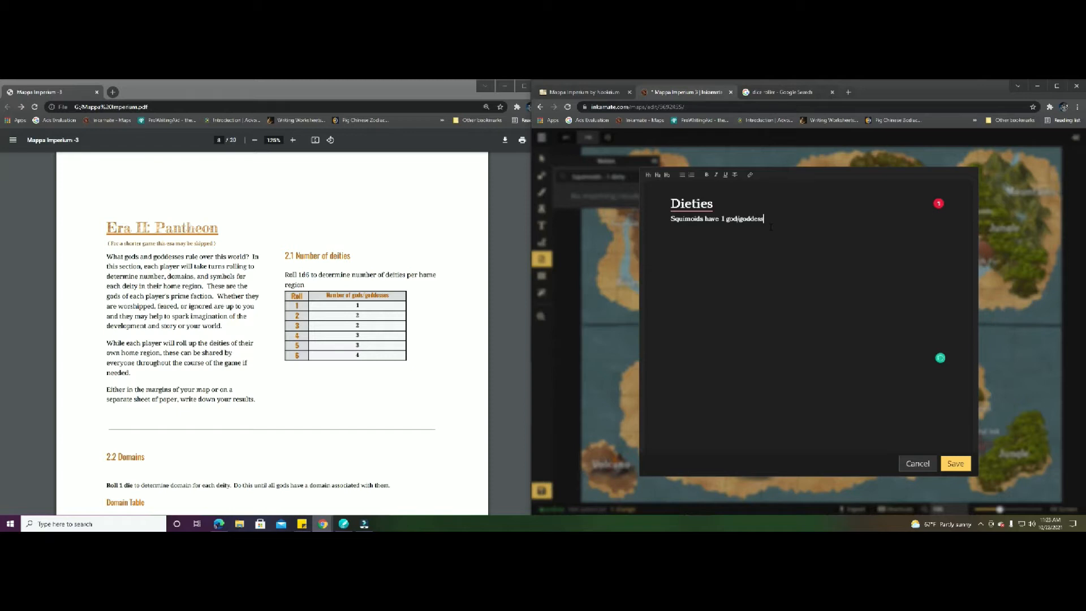
Correct the note title's spelling to "Deities", save the note and collapse the notes list
mouse_move(692, 204)
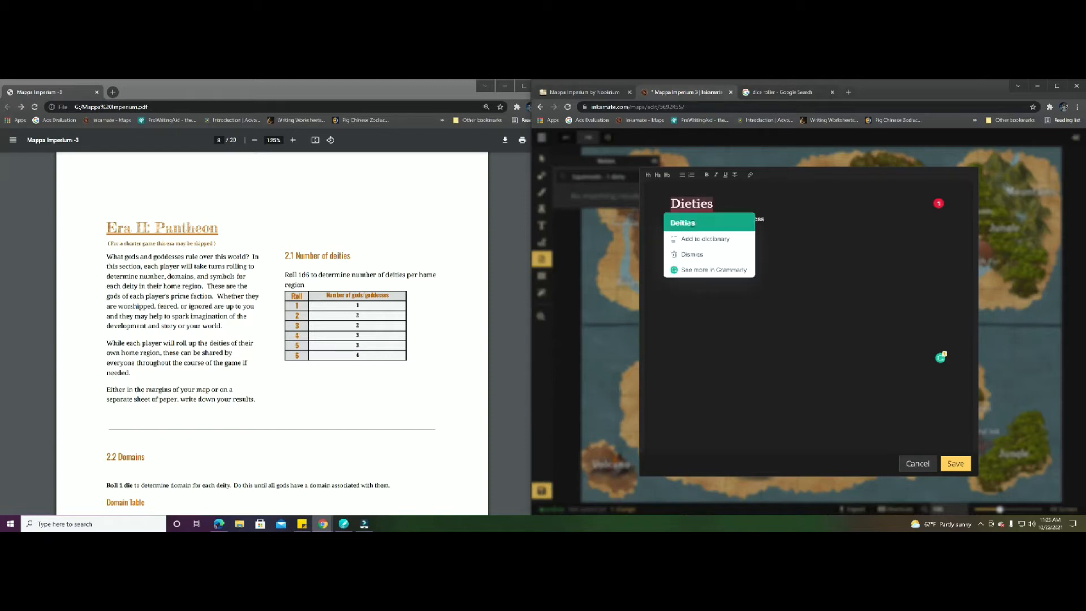
click(687, 223)
click(804, 225)
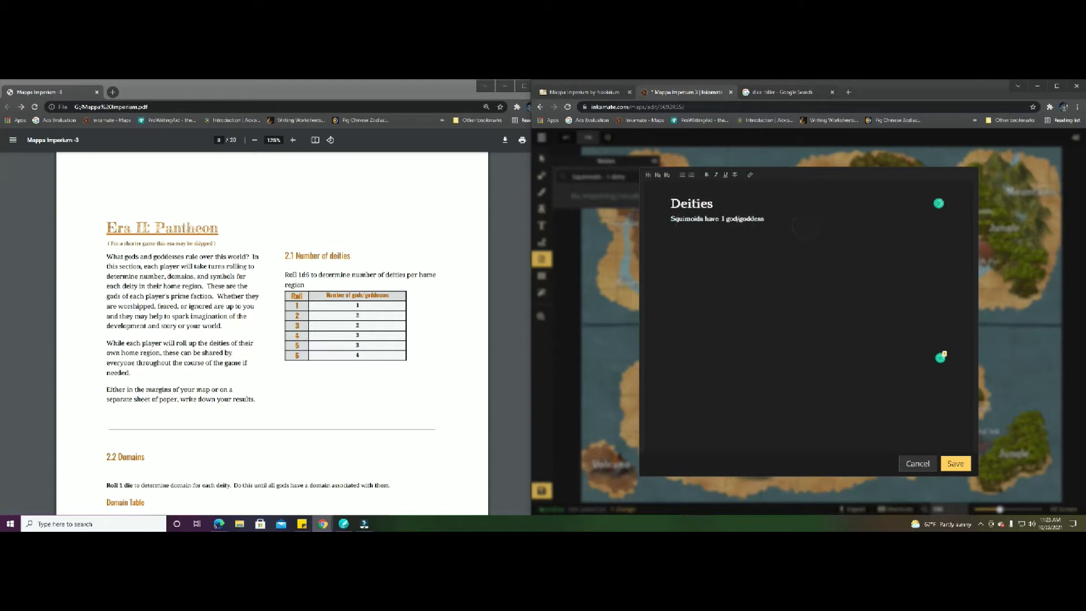
click(963, 463)
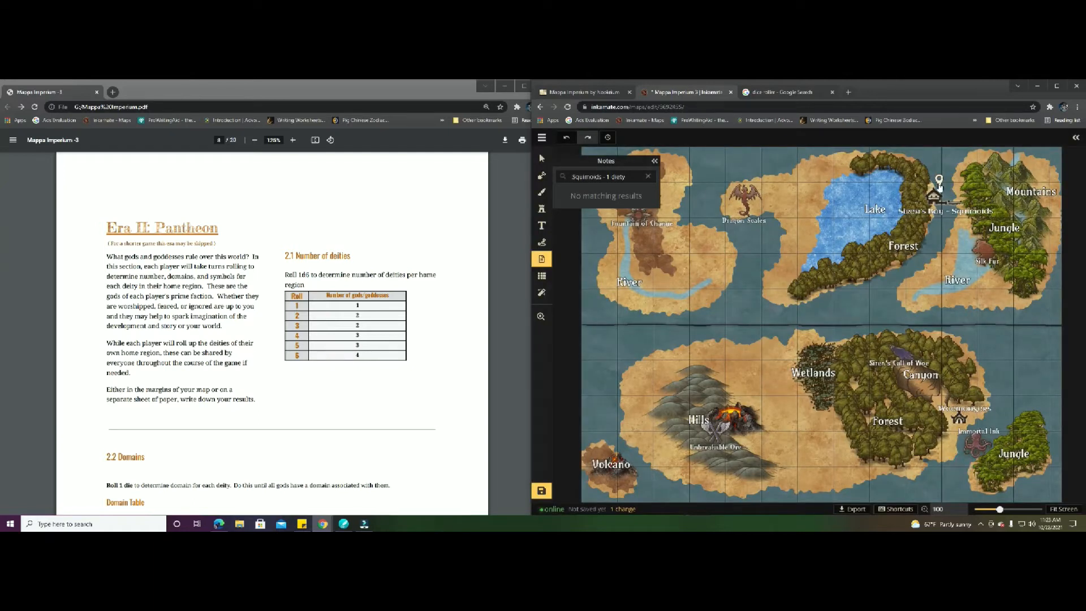
click(655, 161)
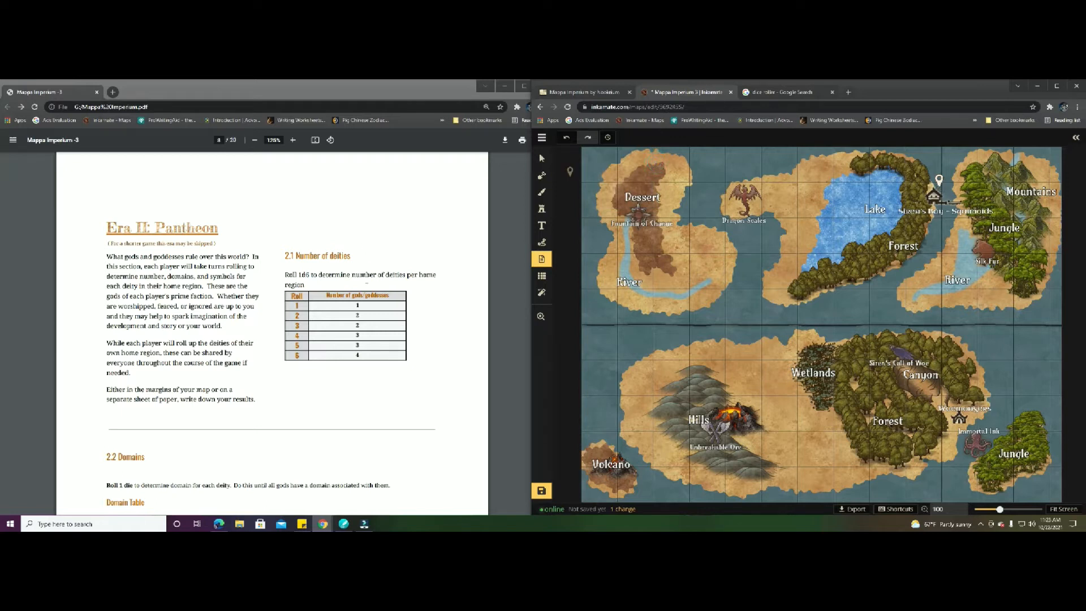
Roll a six-sided die in Google's dice roller for the Woemongers' number of deities and return to the map
click(760, 94)
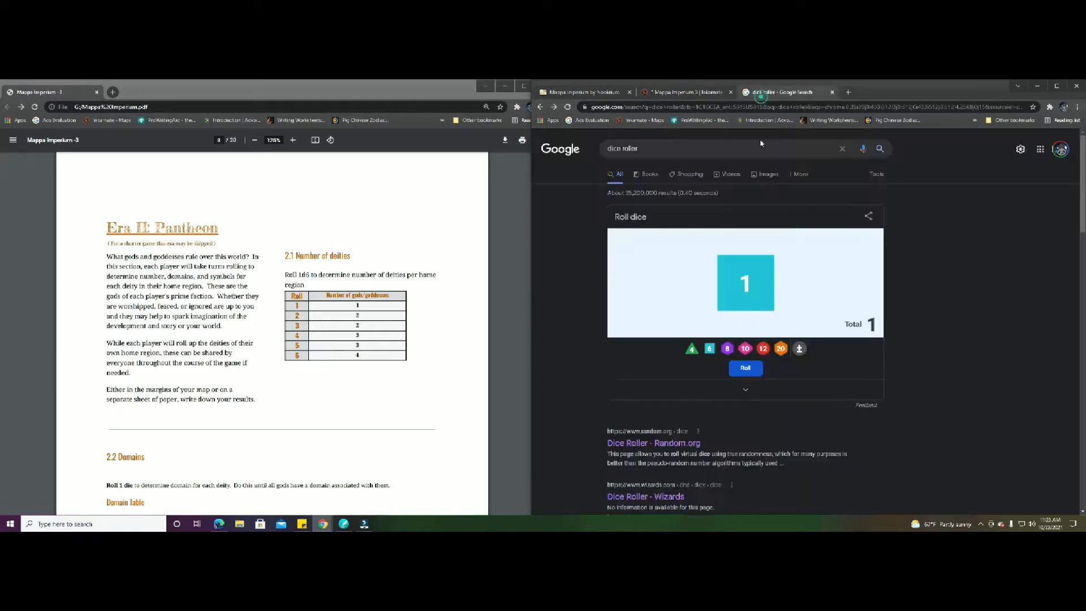
click(744, 368)
click(670, 92)
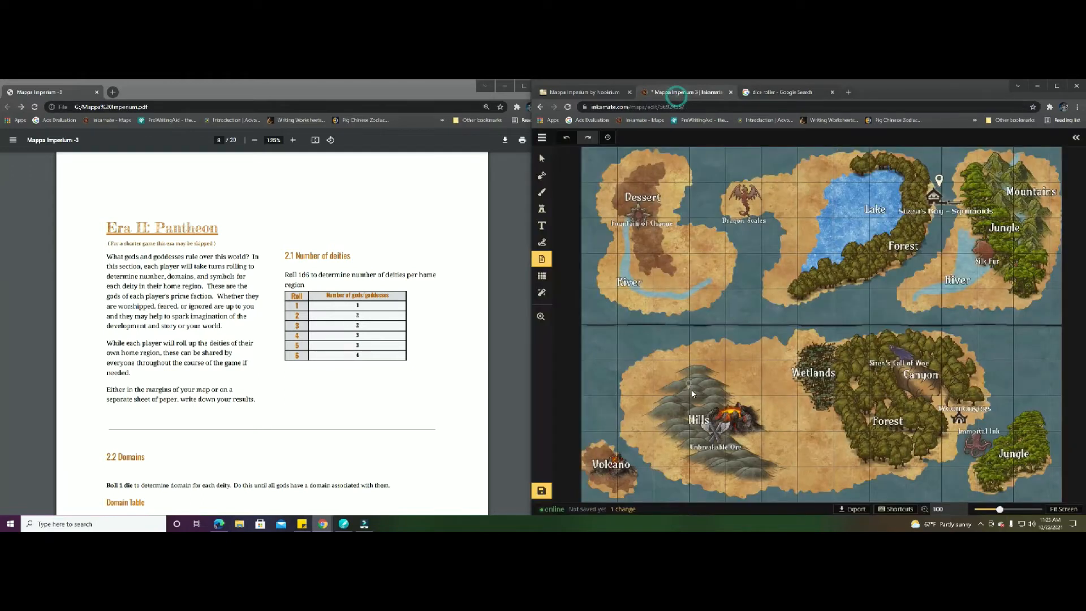
Add a note beside the Woemongers settlement titled "Deities" with the text "Woemongers have 2 gods/goddesses"
click(973, 418)
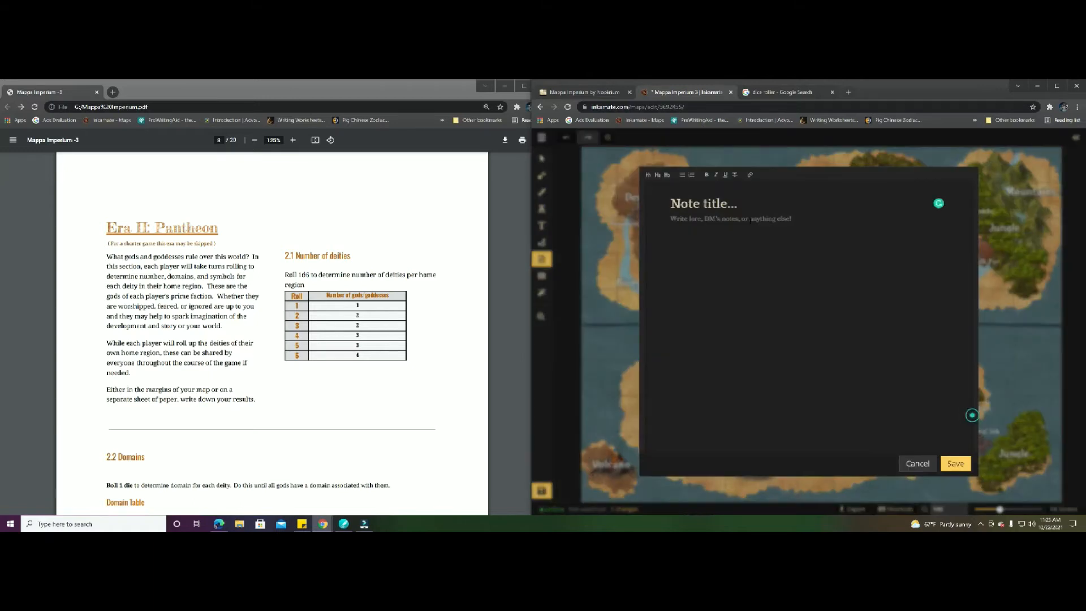
text(Deities)
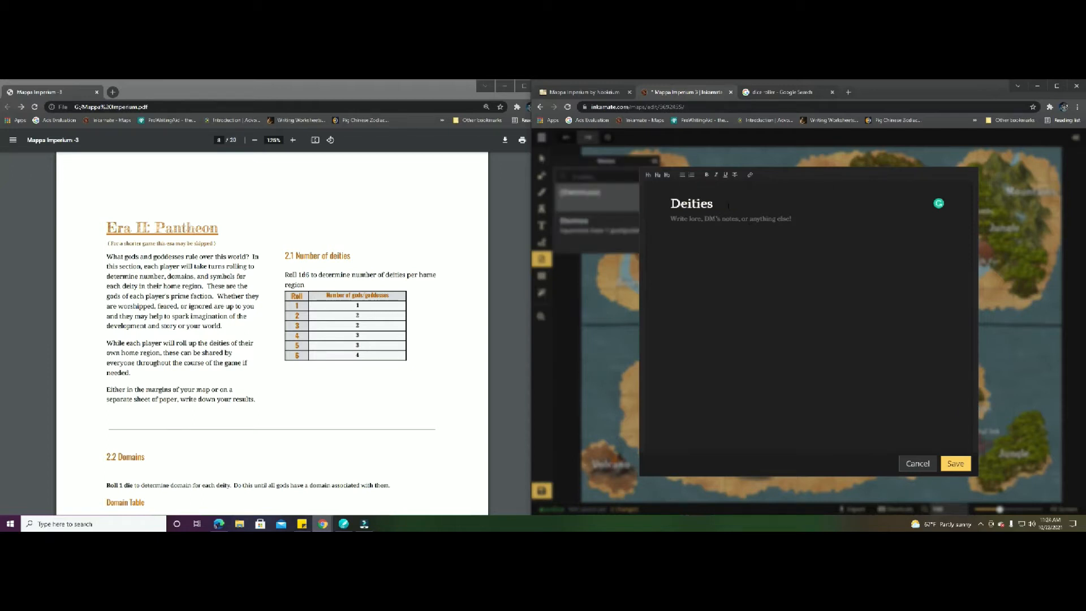
text(Woemonsters have 2 gods/goddesses)
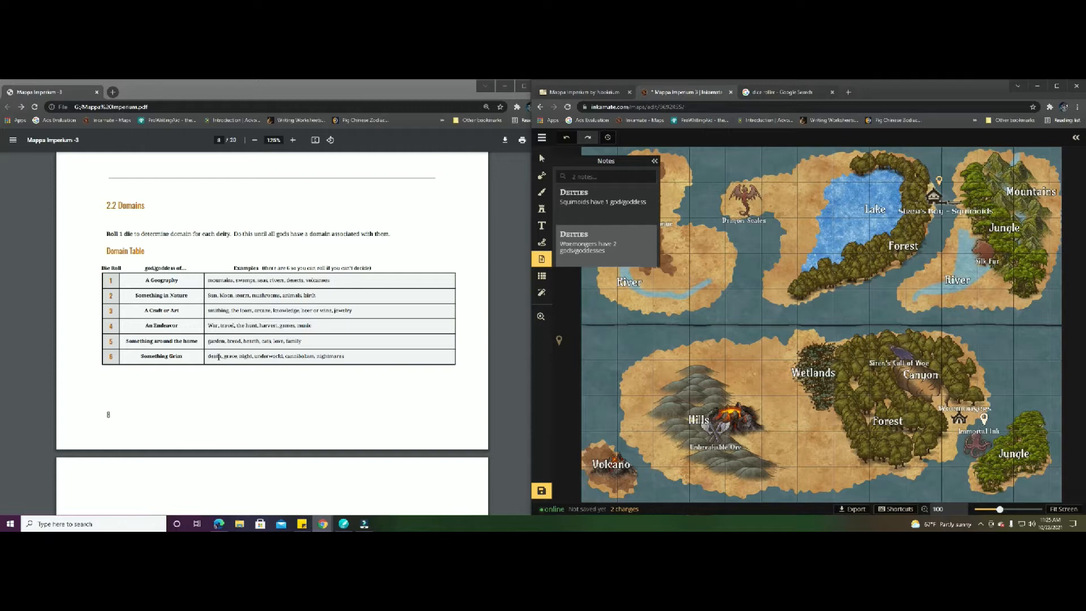
Open the Squimoids note for editing and roll a six-sided die for their deity's domain
click(618, 205)
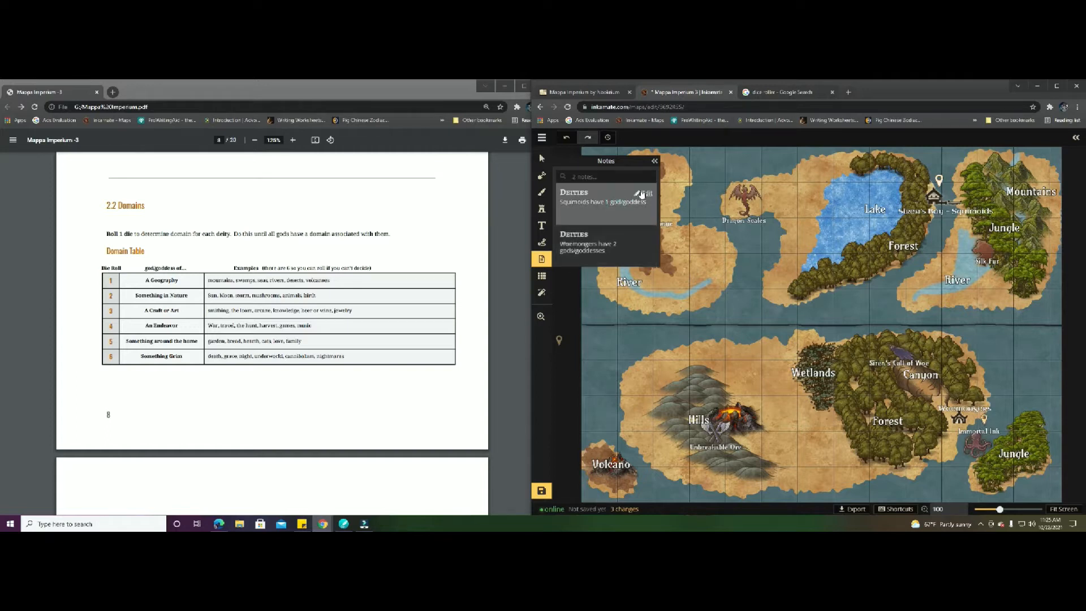
click(642, 193)
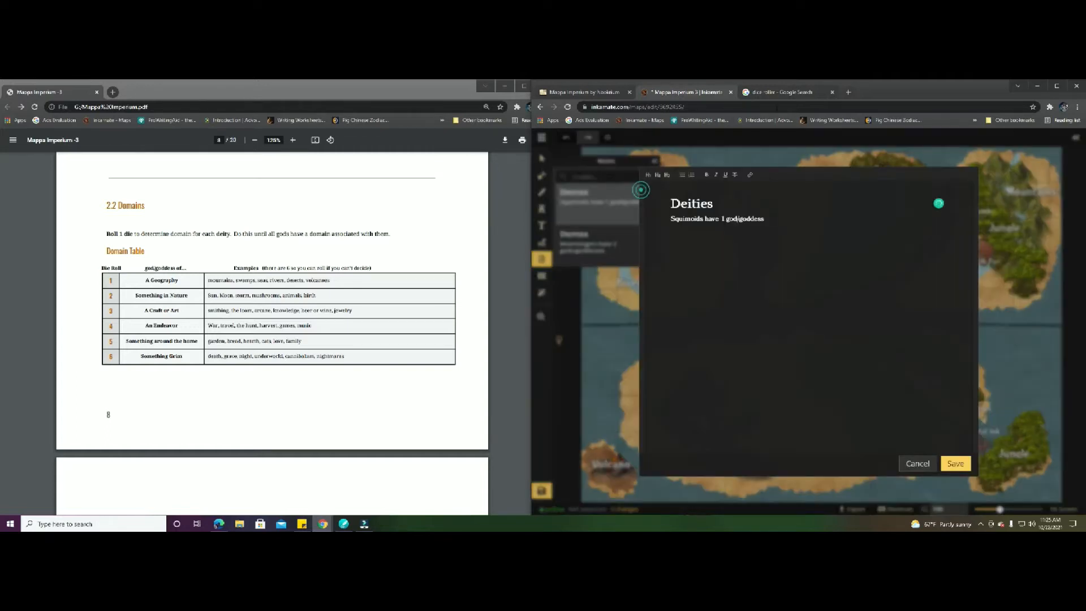
click(779, 92)
click(745, 369)
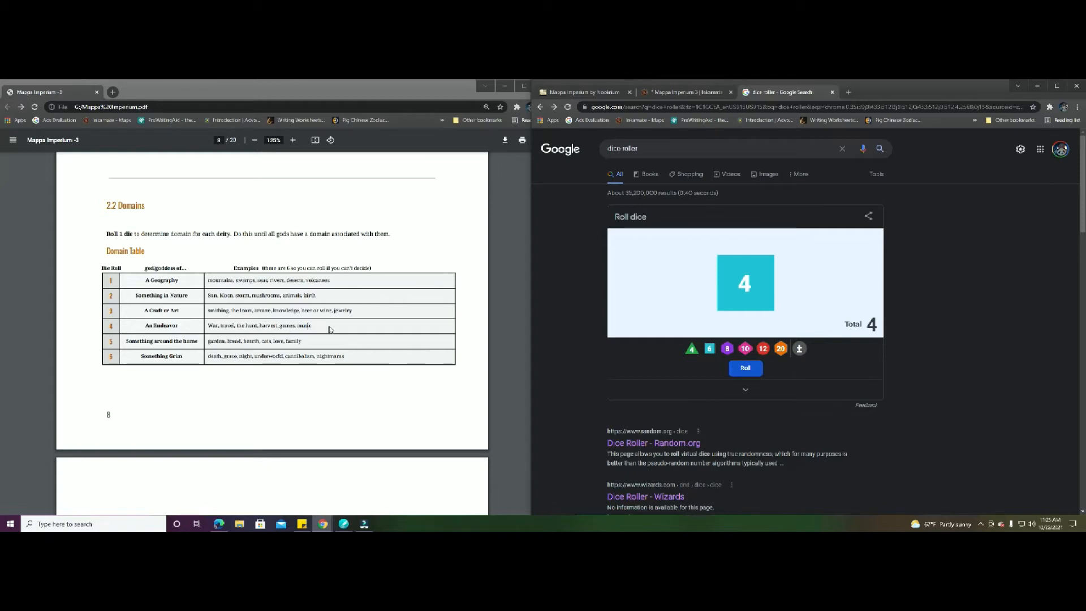
click(686, 92)
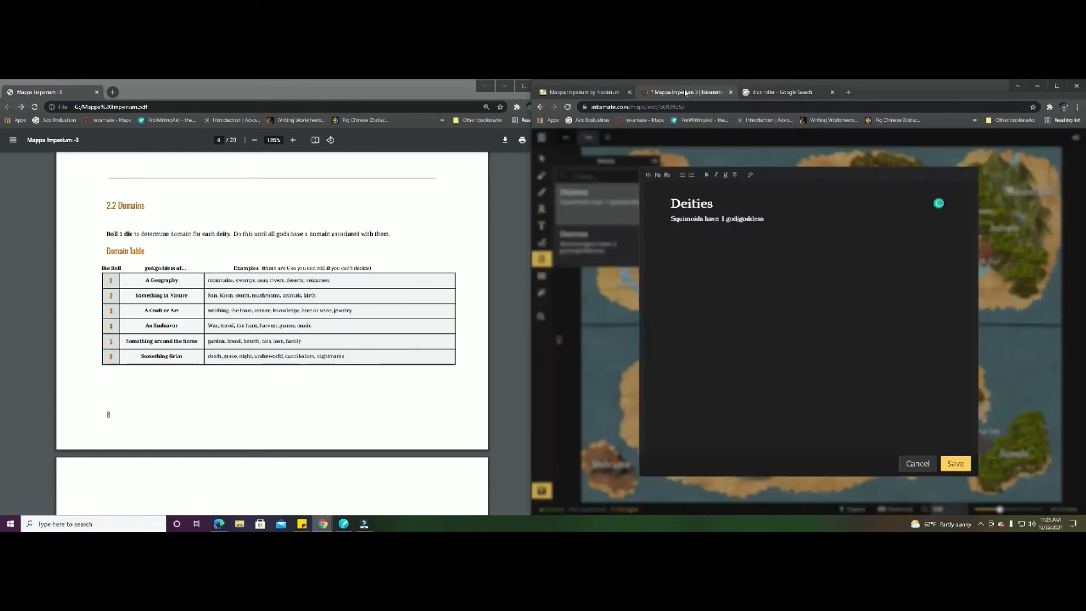
Change the Squimoids note text to "Squimoids have a Goddess of Travel" and save it
drag(765, 218, 720, 219)
text(a Goddess of Travel)
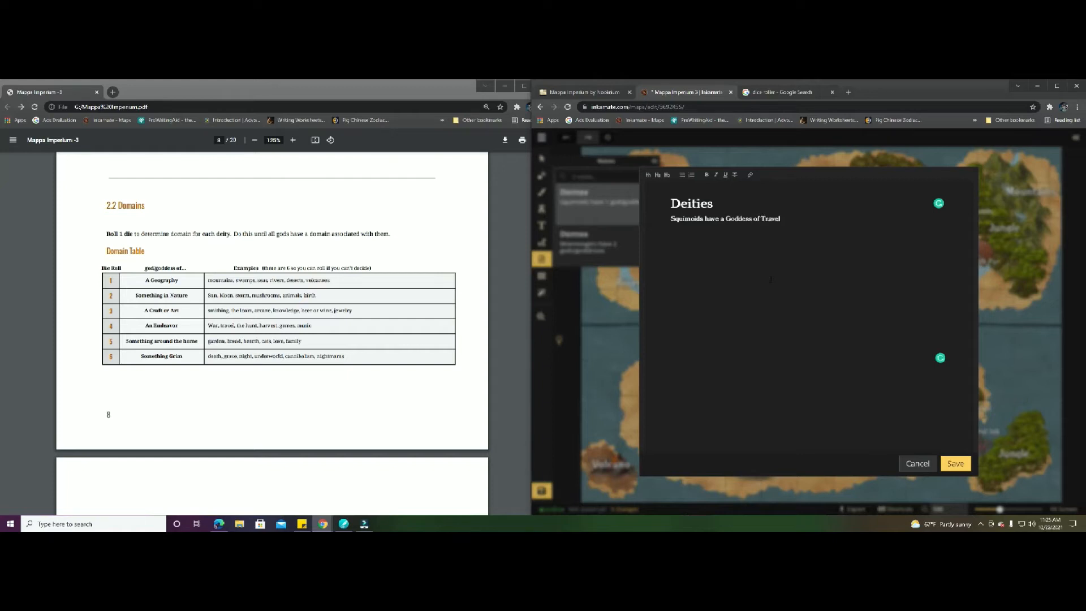
click(956, 463)
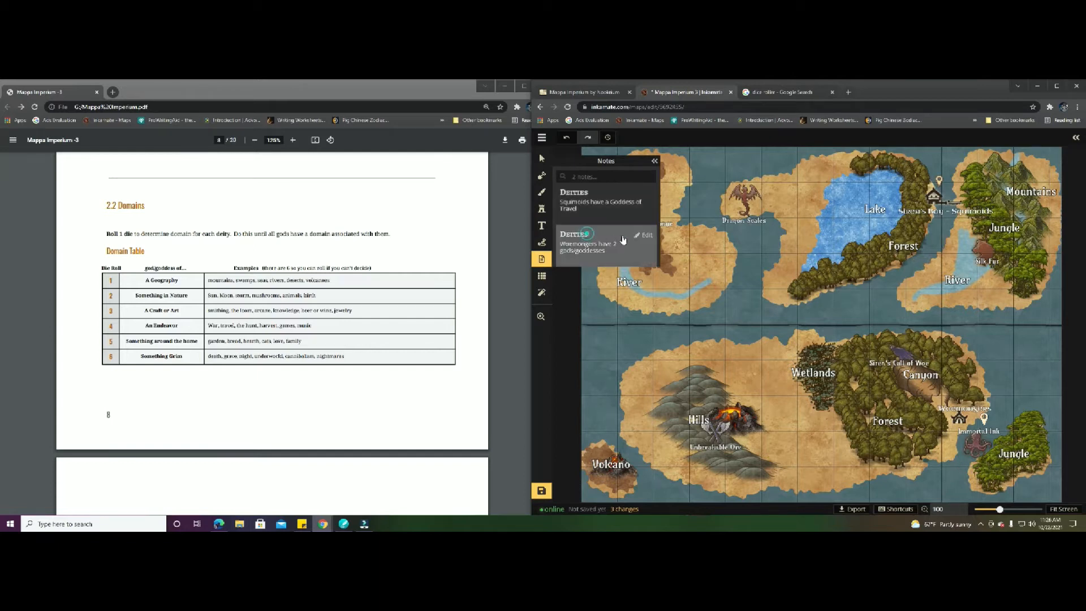
Open the Woemongers note for editing and roll a six-sided die for their first deity's domain
click(641, 240)
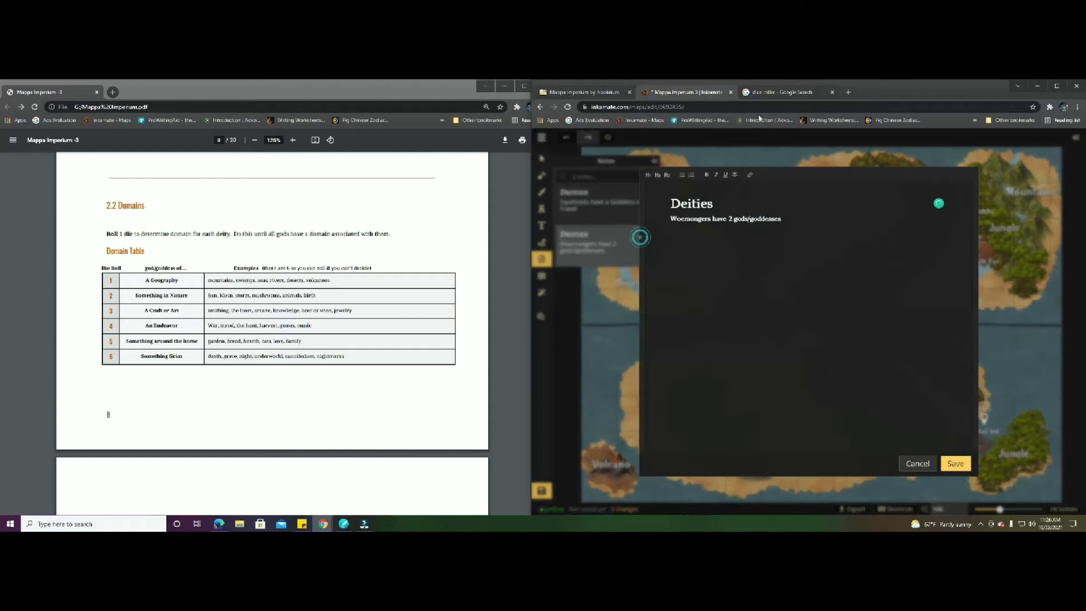
click(766, 92)
click(744, 368)
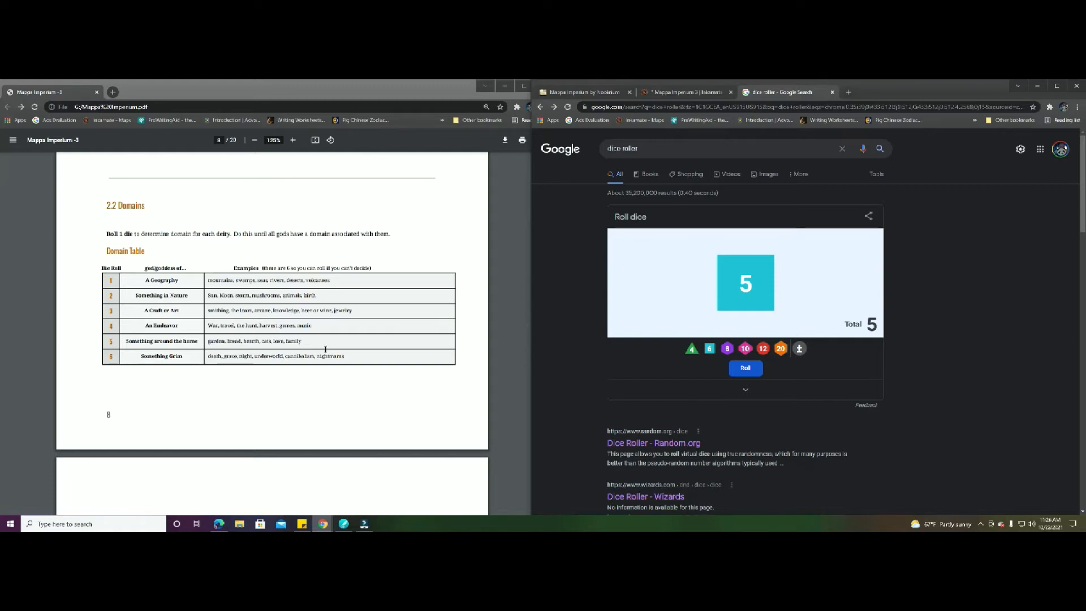
Change the Woemongers note text to "Woemongers have a God of Home" and begin a second line with "Goddess of"
drag(728, 219, 780, 219)
text(a God of Home)
key(Return)
text(Goddess of)
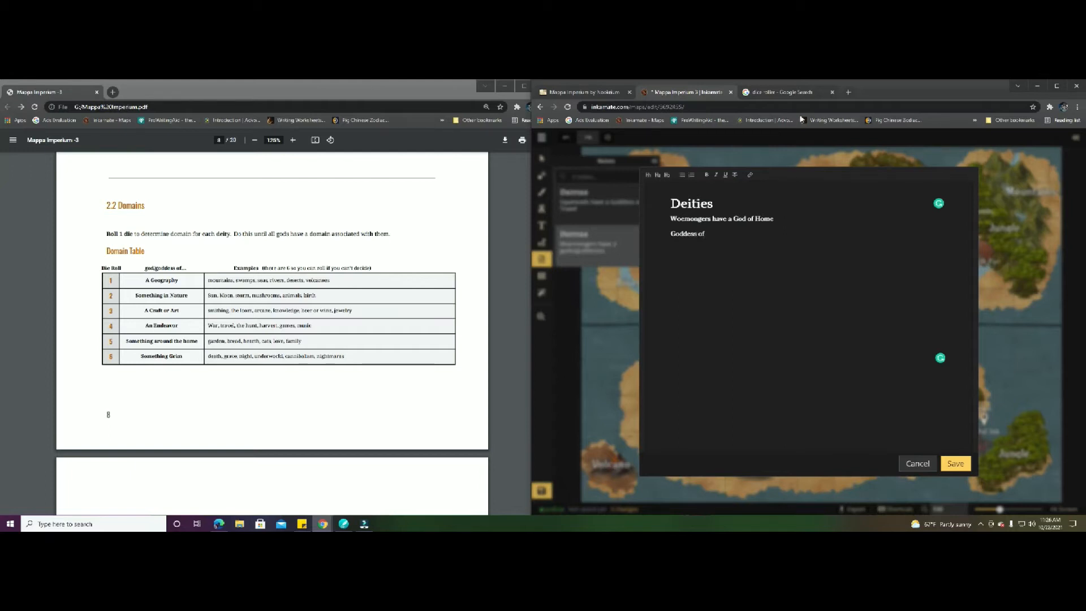
Roll a die for the Woemongers' second domain and complete the note's goddess line with "Volcanoes"
click(789, 92)
click(744, 369)
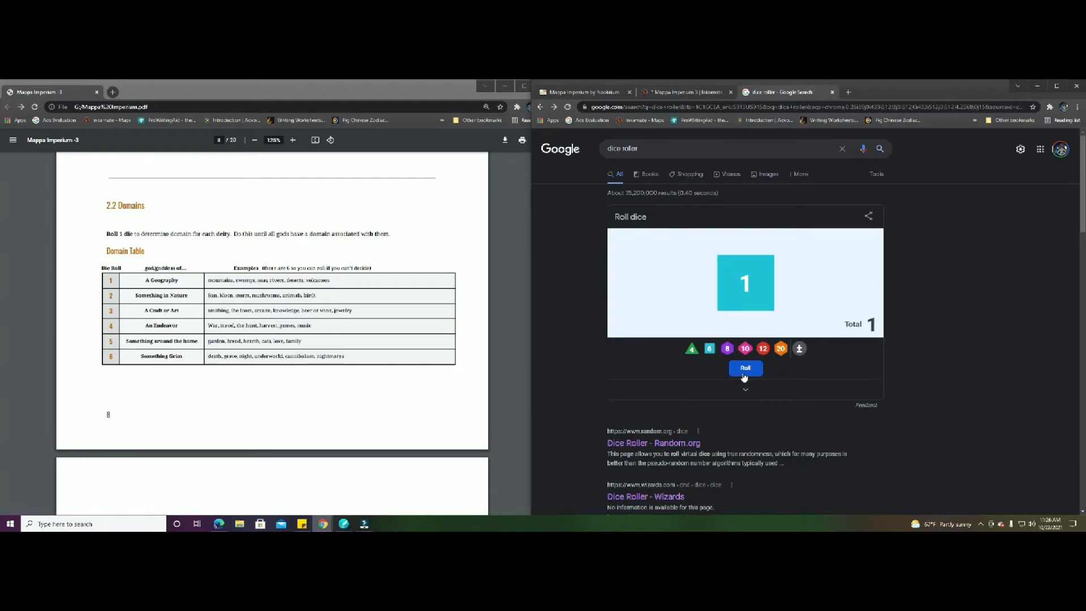
click(677, 93)
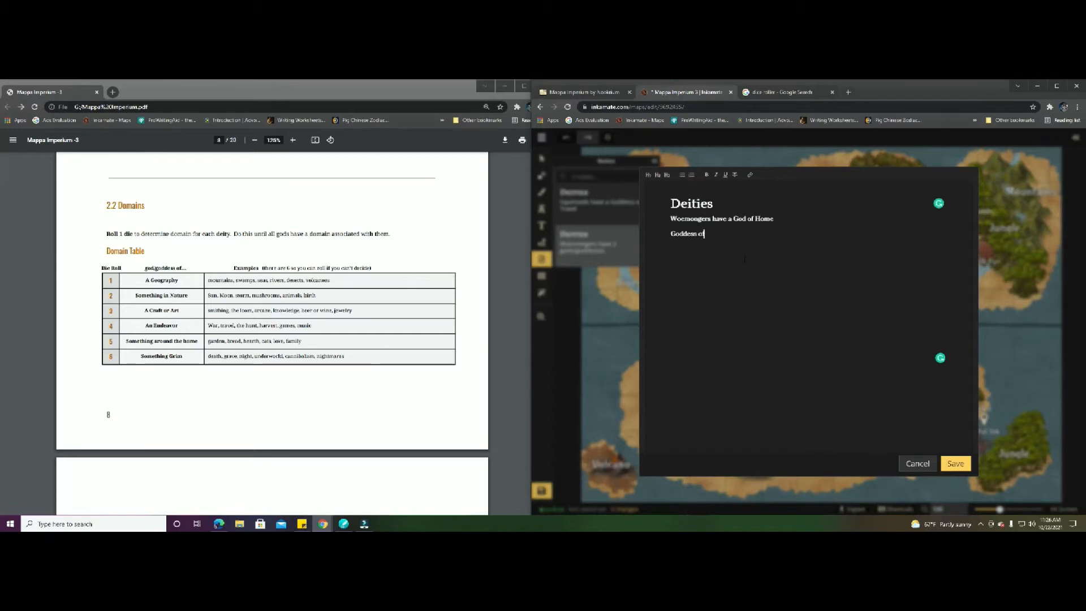
text(Volcanoes)
Put "God of Home" on its own line in the Woemongers note and save the note
click(738, 218)
key(Return)
key(BackSpace)
key(Left)
key(Return)
click(955, 463)
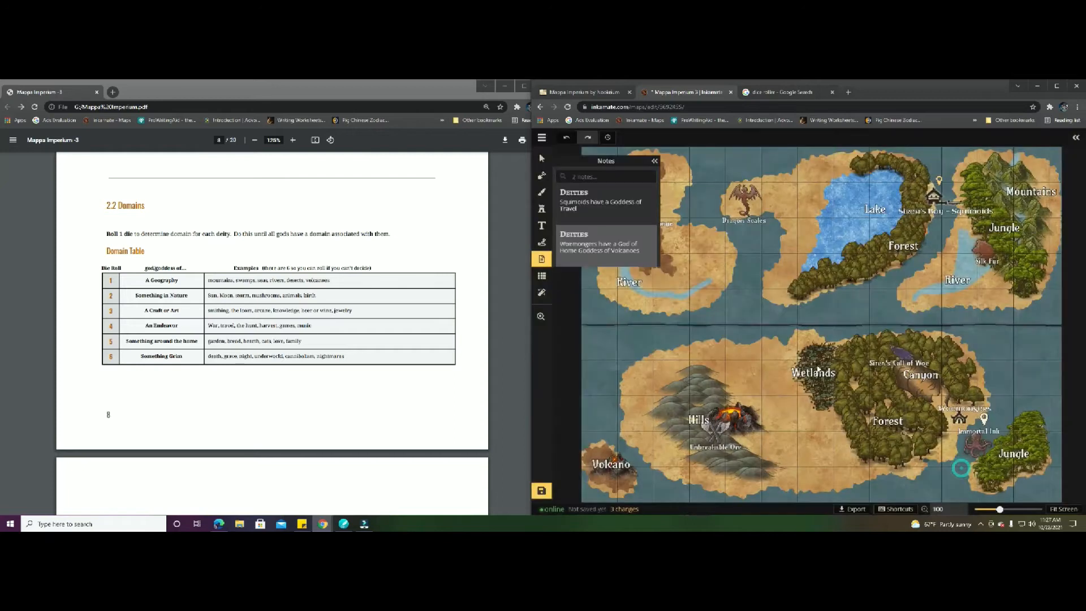
Put "Goddess of Travel" on its own line in the Squimoids note and save the note
click(645, 191)
key(Return)
click(950, 463)
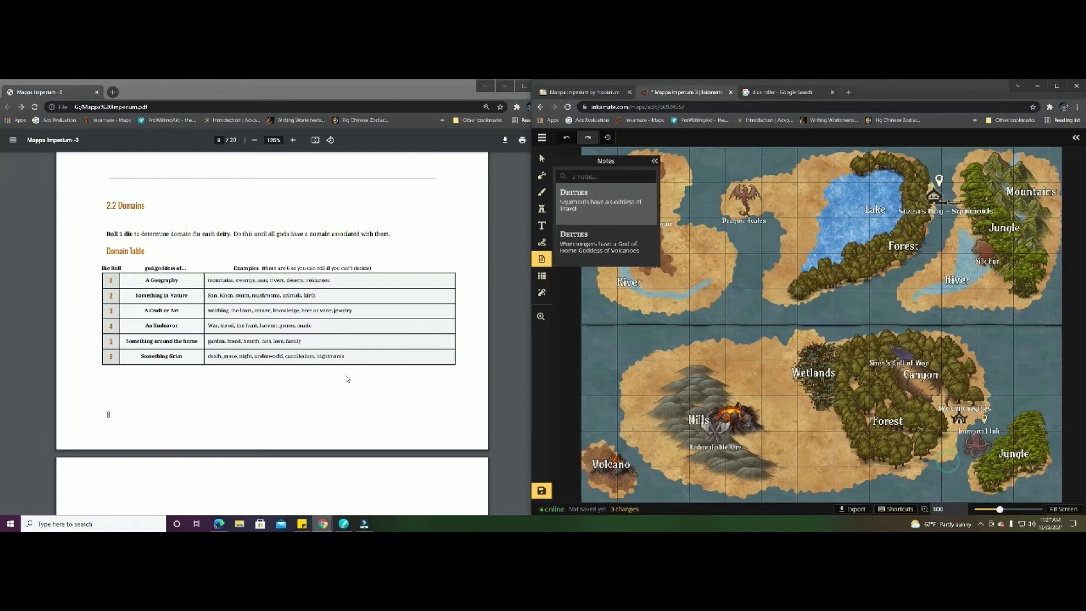
Bring up the rulebook's 2.3 Symbol table, reopen the Squimoids note and roll a six-sided die for the goddess's symbol
scroll(348, 379, down, 4)
scroll(347, 379, down, 2)
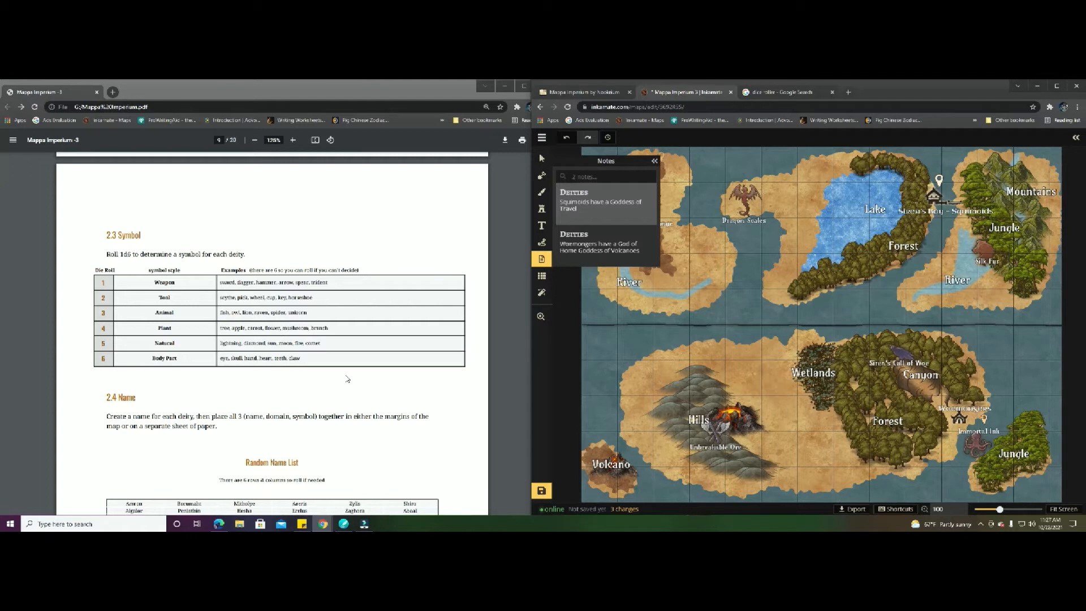
click(599, 200)
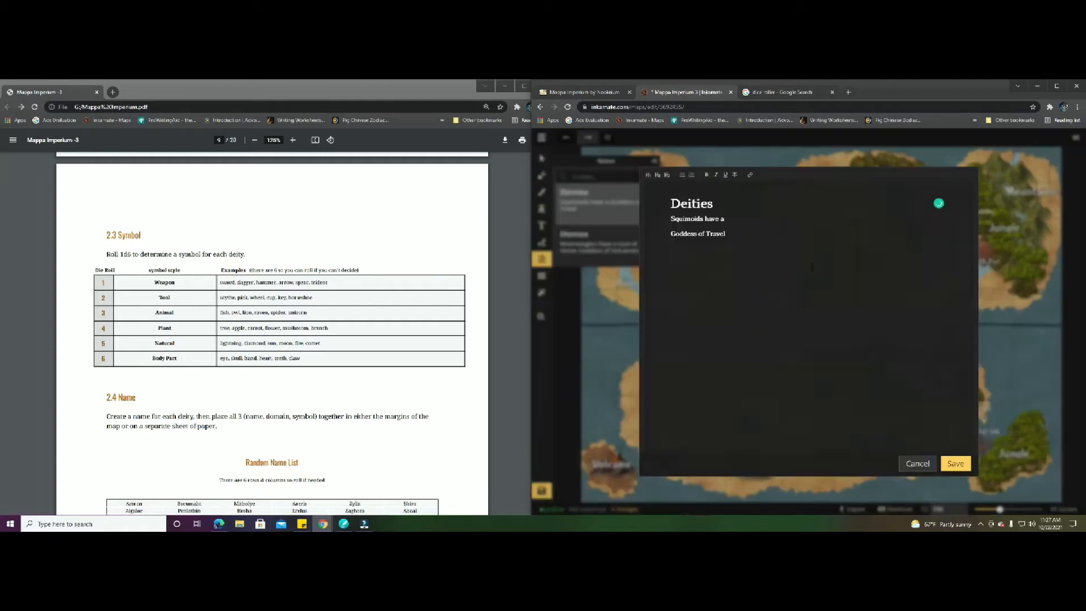
click(780, 92)
click(747, 368)
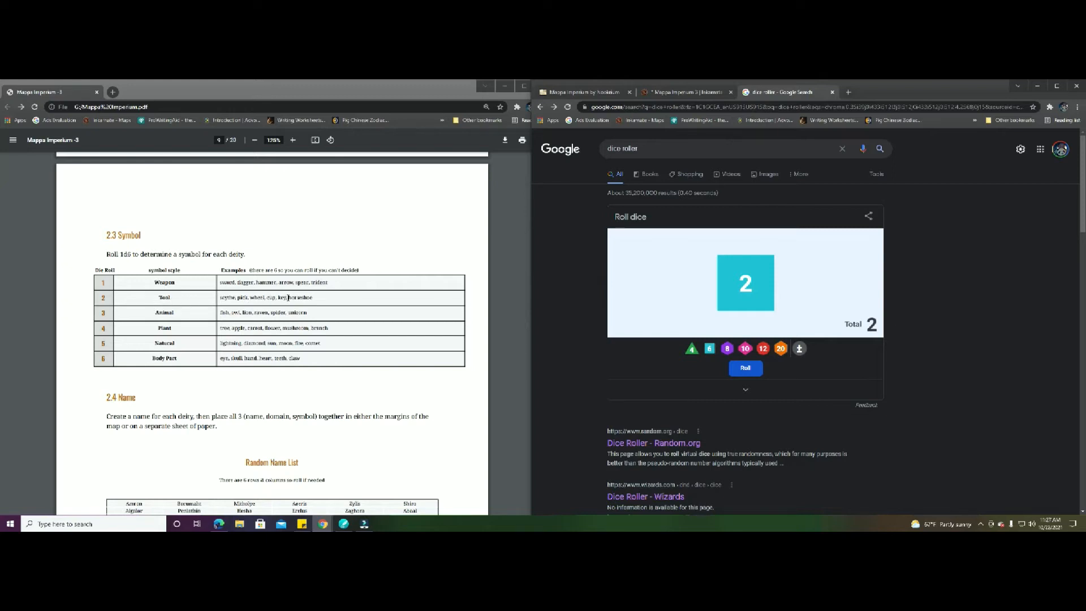
Add "(Symbol Helm)" after "Goddess of Travel" in the Squimoids note and save the note
click(687, 92)
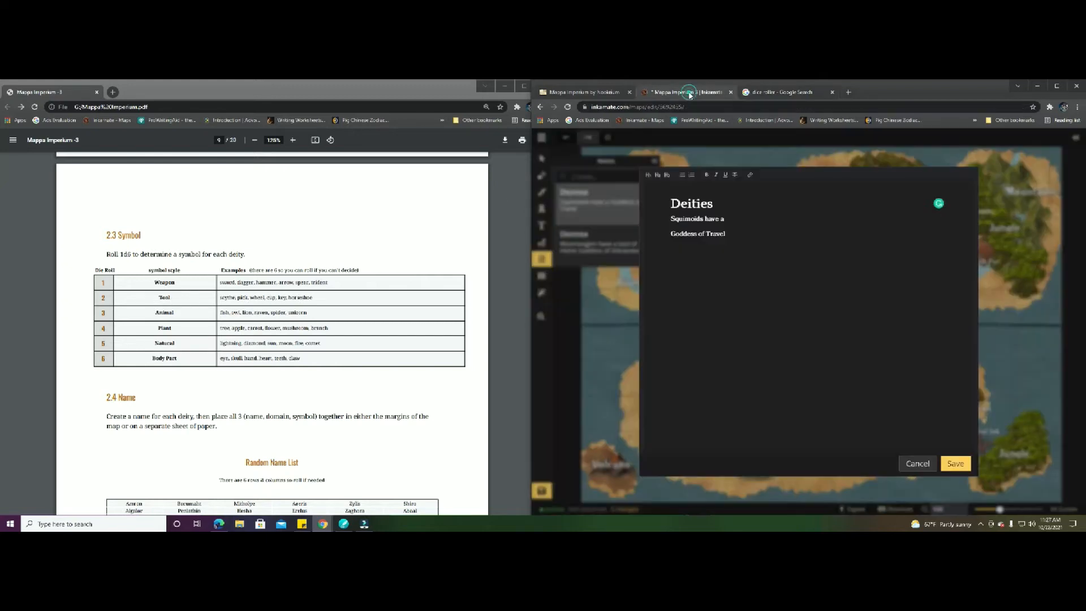
click(742, 231)
text(Symbol ship)
key(BackSpace)
key(BackSpace)
key(BackSpace)
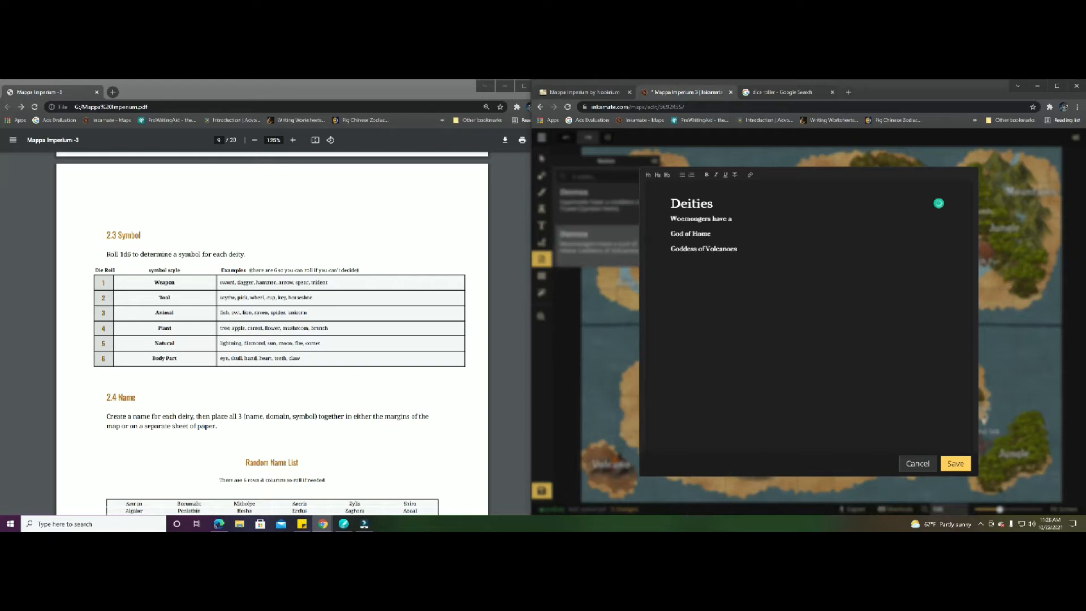
Reopen the Woemongers note, roll a die for the God of Home's symbol and add "(Symbol Oak tree)" to his line
click(646, 238)
click(781, 92)
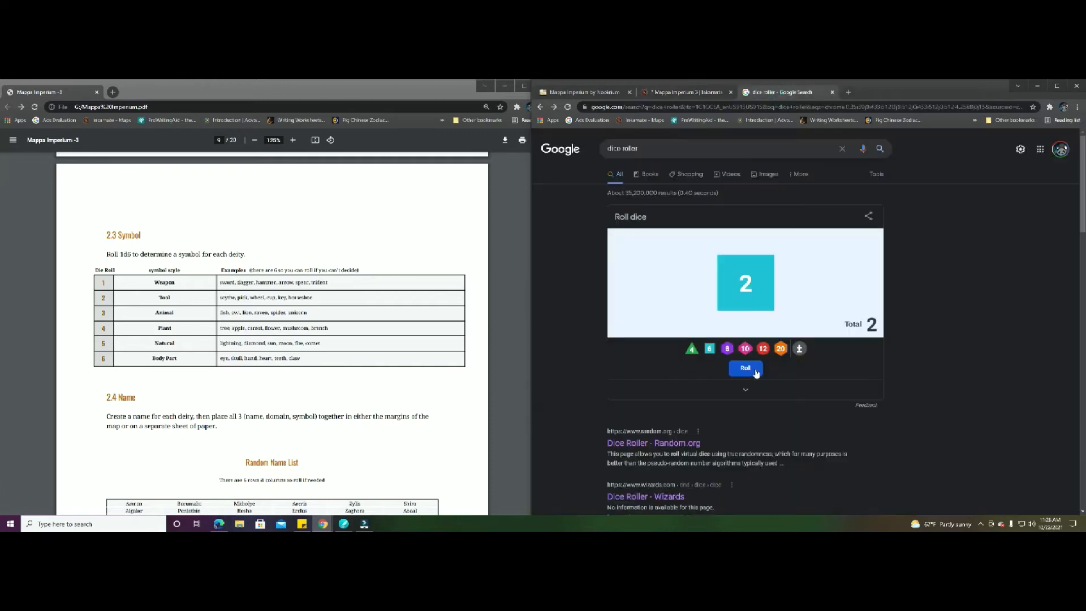
click(754, 370)
click(687, 92)
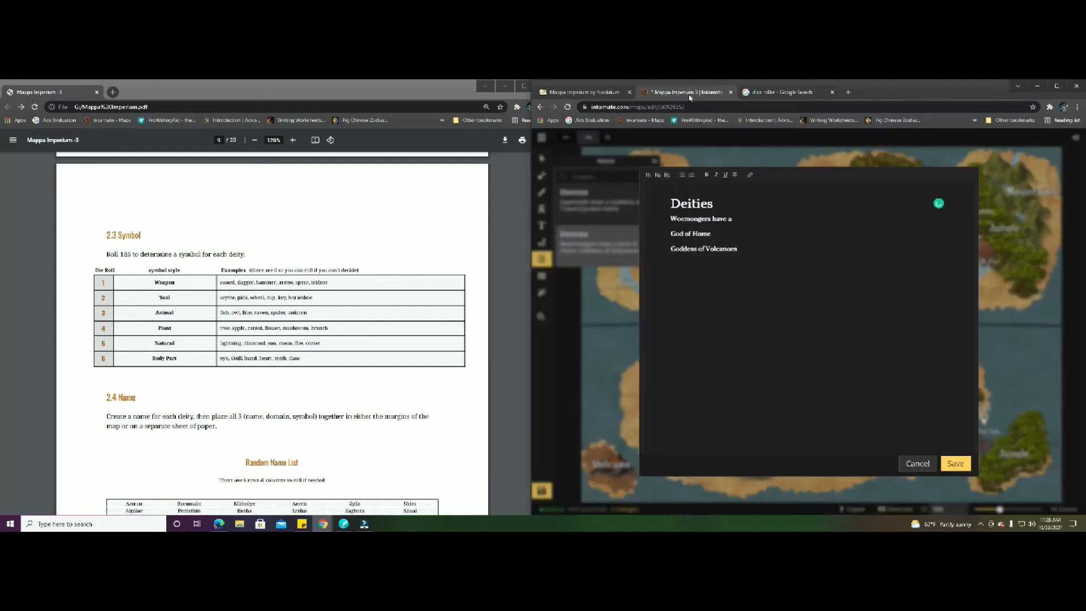
click(719, 238)
text((Symbol Oak tree))
Roll a die for the Goddess of Volcanoes' symbol, add "(Symbol Pick Axe)" to her line and save the Woemongers note
click(761, 248)
text(()
click(780, 92)
click(745, 369)
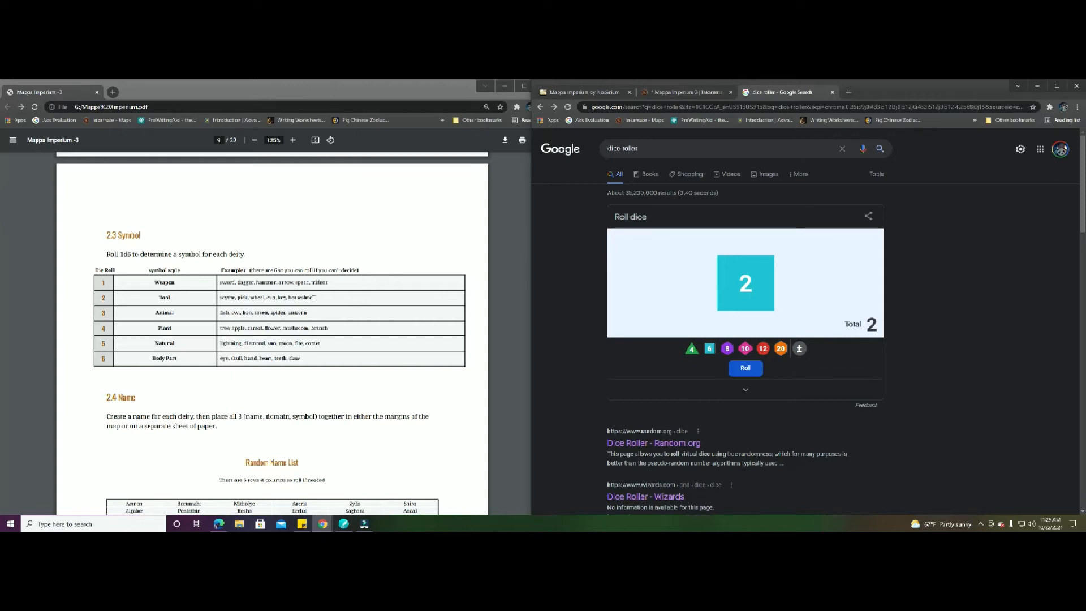
click(687, 92)
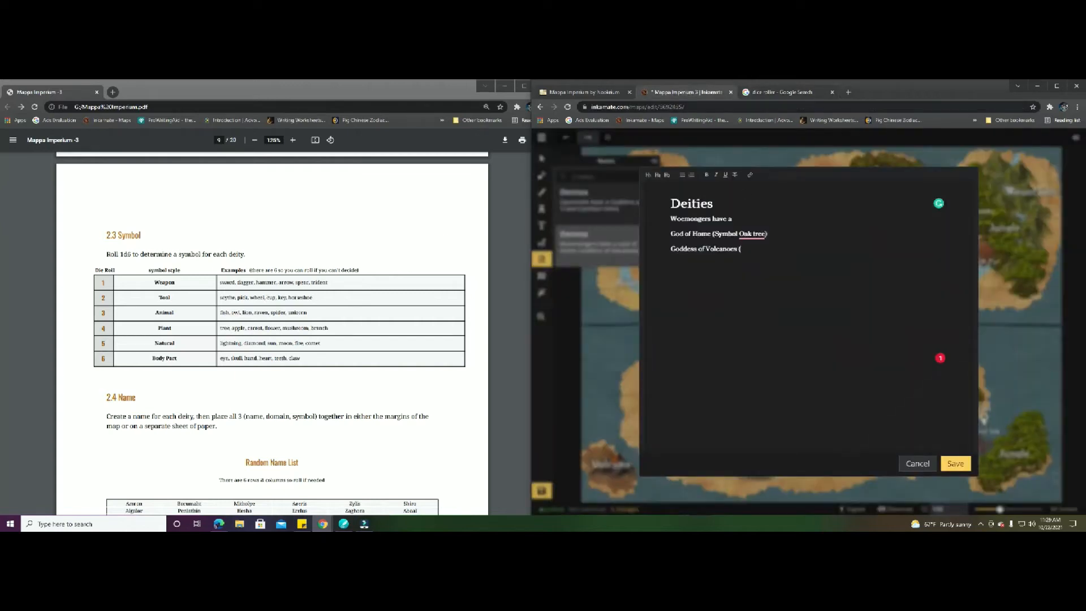
text(Symp)
text(ol Pick A)
text(xe)
text())
click(955, 463)
Bring up the rulebook's 2.4 Random Name List and roll two six-sided dice for the Squimoids goddess's name
scroll(400, 329, down, 4)
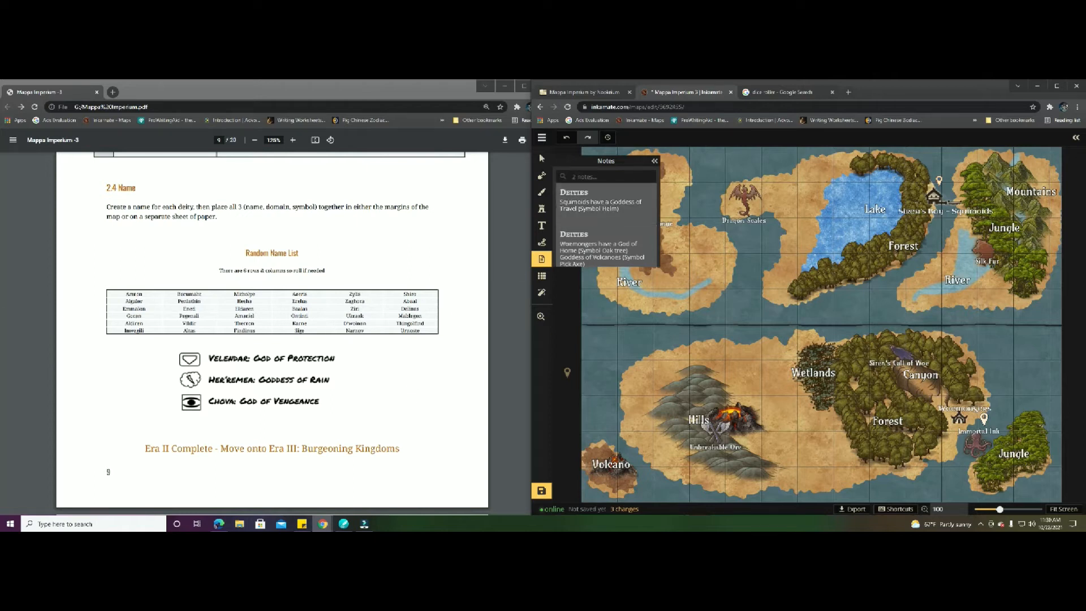
click(789, 95)
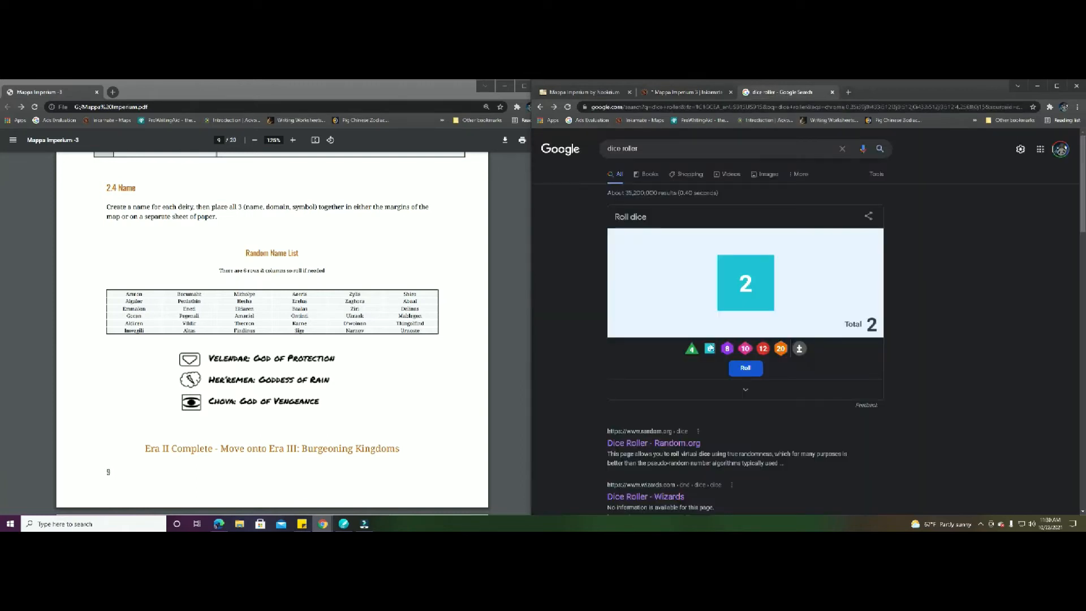
click(709, 348)
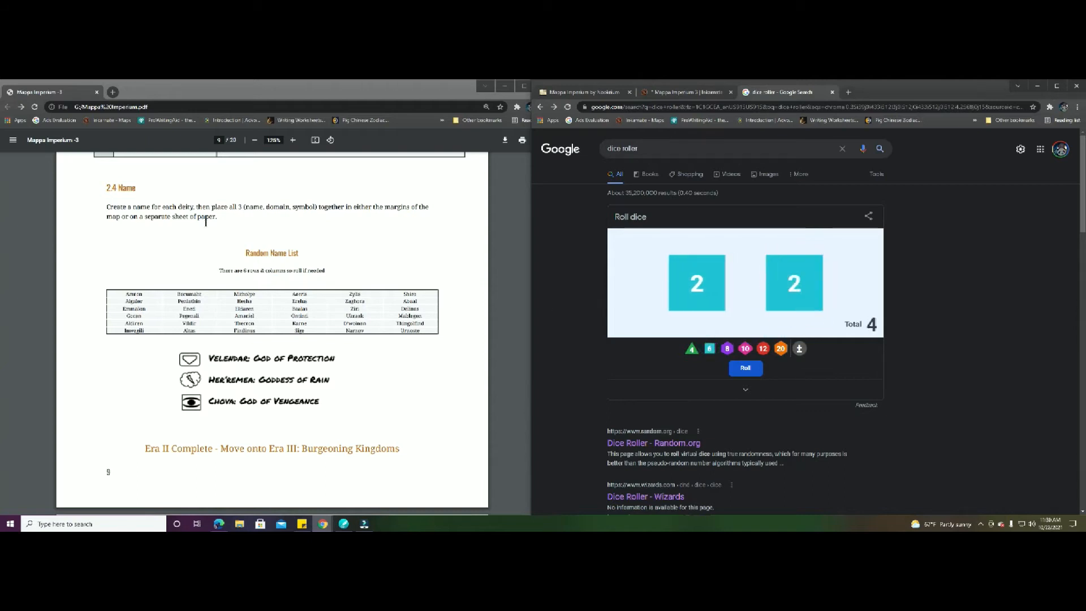
click(741, 370)
Put the name "Herrone" before "Goddess of Travel" in the Squimoids note and save the note
click(656, 92)
click(637, 194)
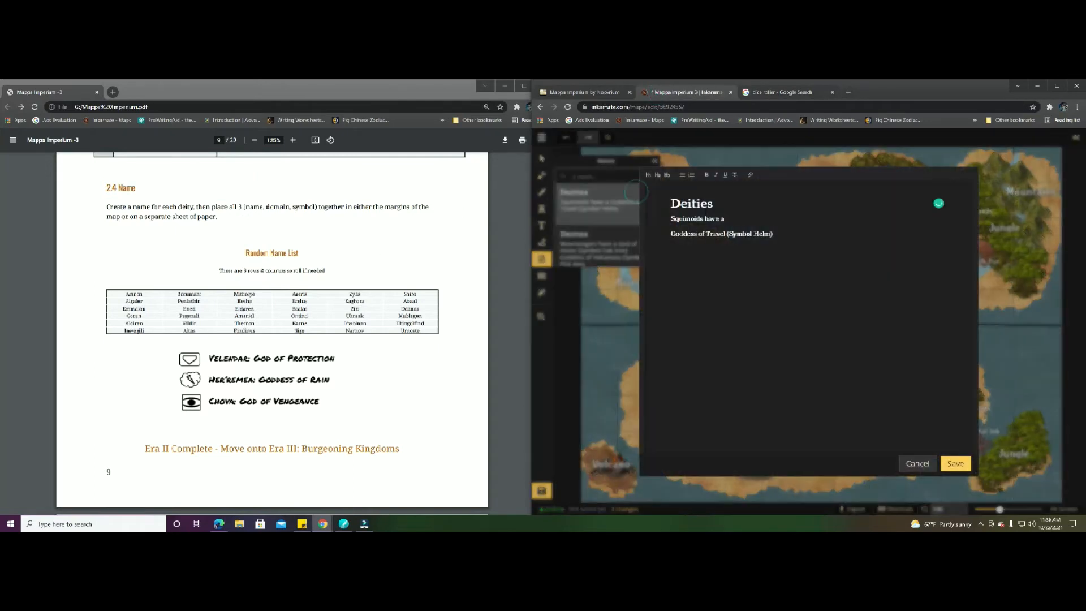
text(Therron)
text(e)
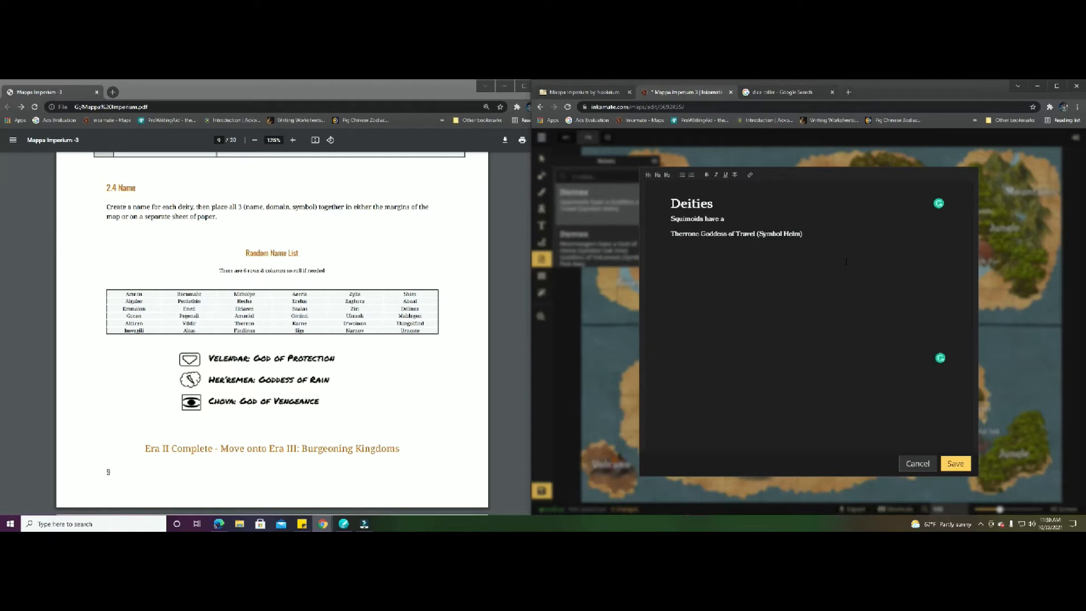
key(BackSpace)
key(BackSpace)
text(H)
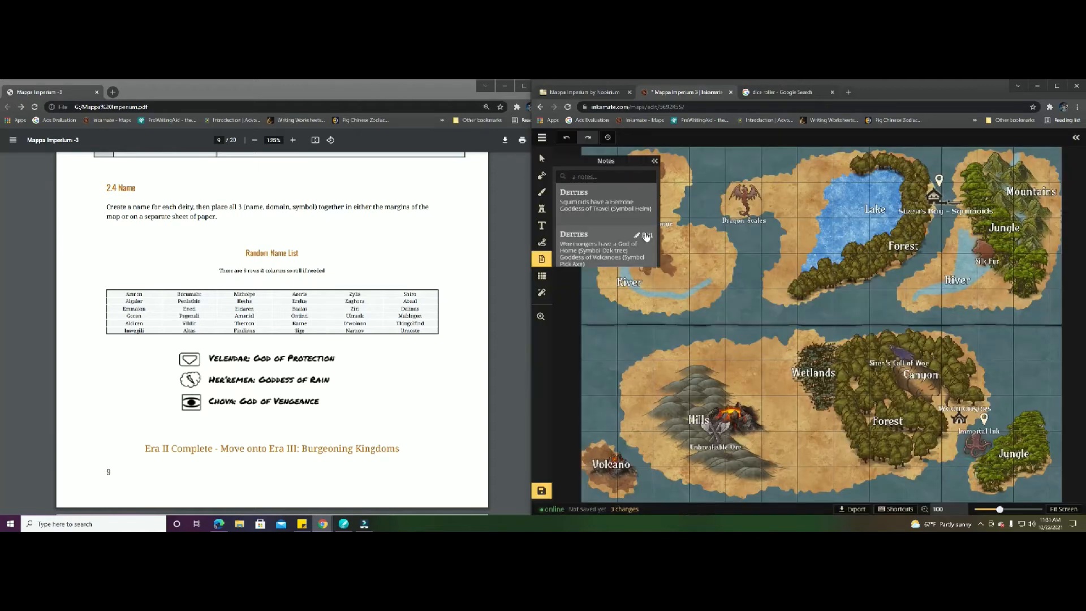
Reopen the Woemongers note, roll two dice for a name and put "Peganali the" before "God of Home"
click(645, 233)
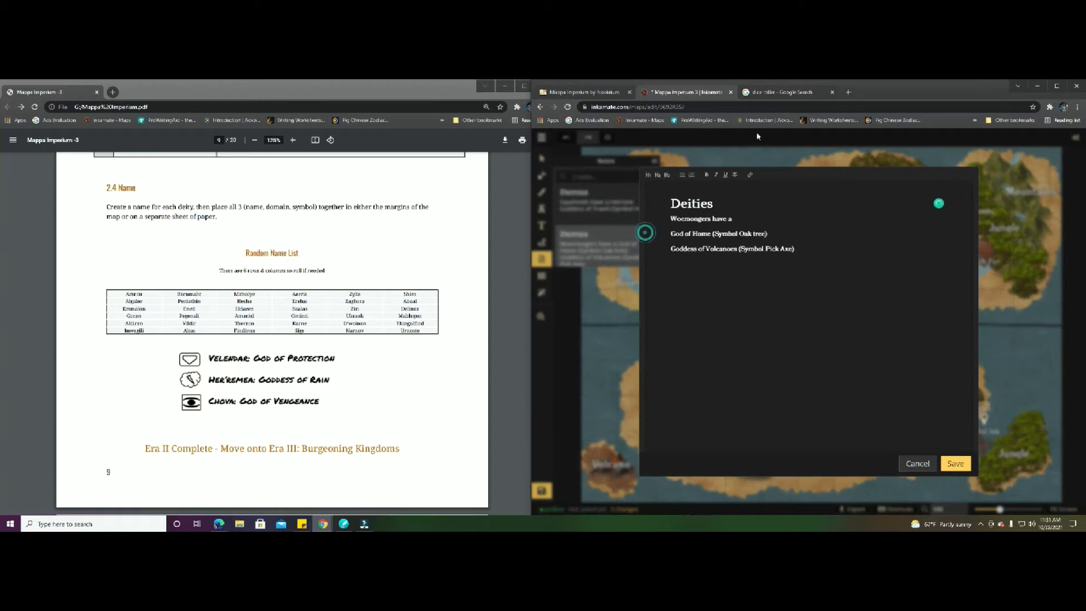
click(783, 93)
click(746, 369)
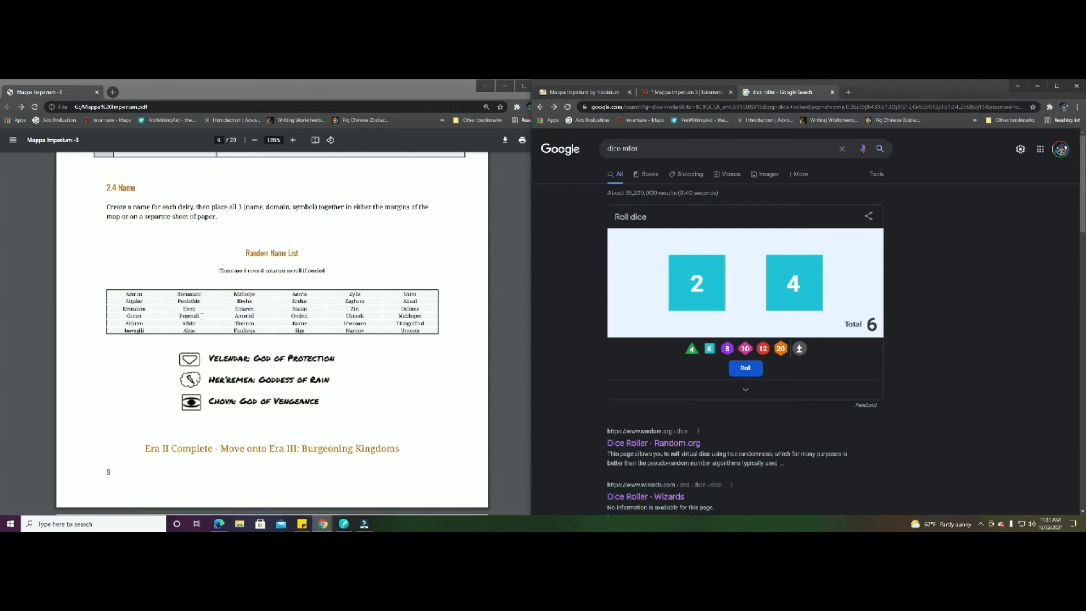
click(686, 92)
text(Peganali the God of Home (Symbol Oak tree)
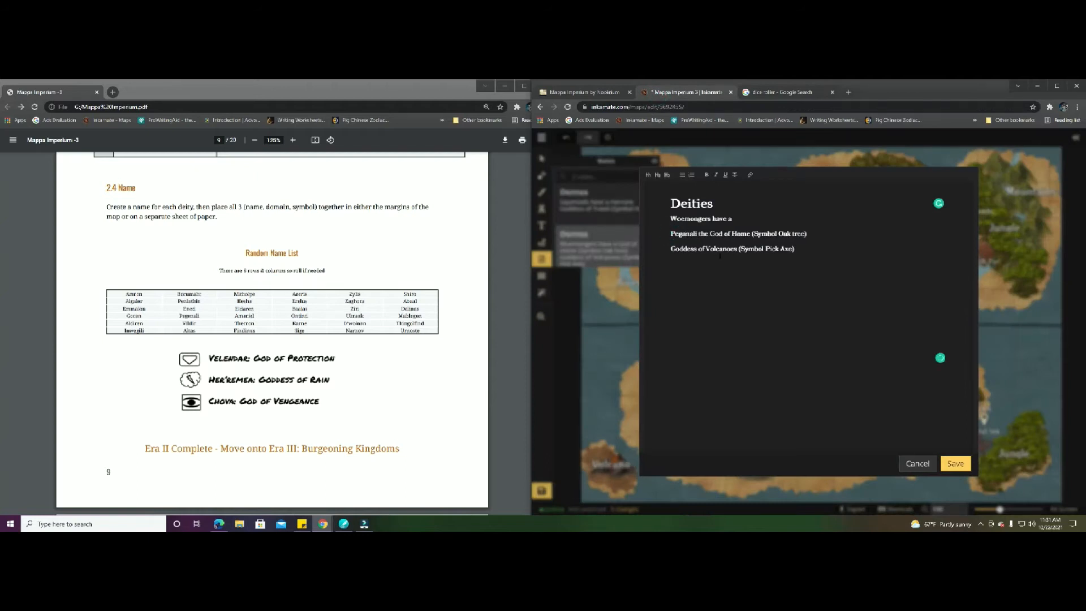
Roll two dice for another name, put "Ziri the" before "Goddess of Volcanoes" and save the Woemongers note
key(ctrl+Tab)
click(739, 368)
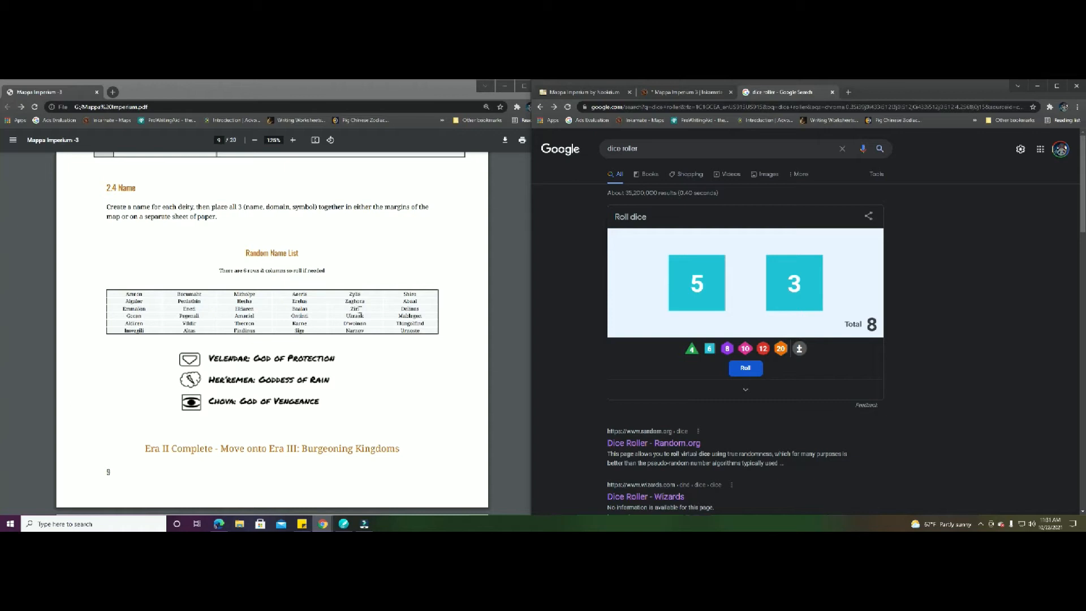
click(686, 93)
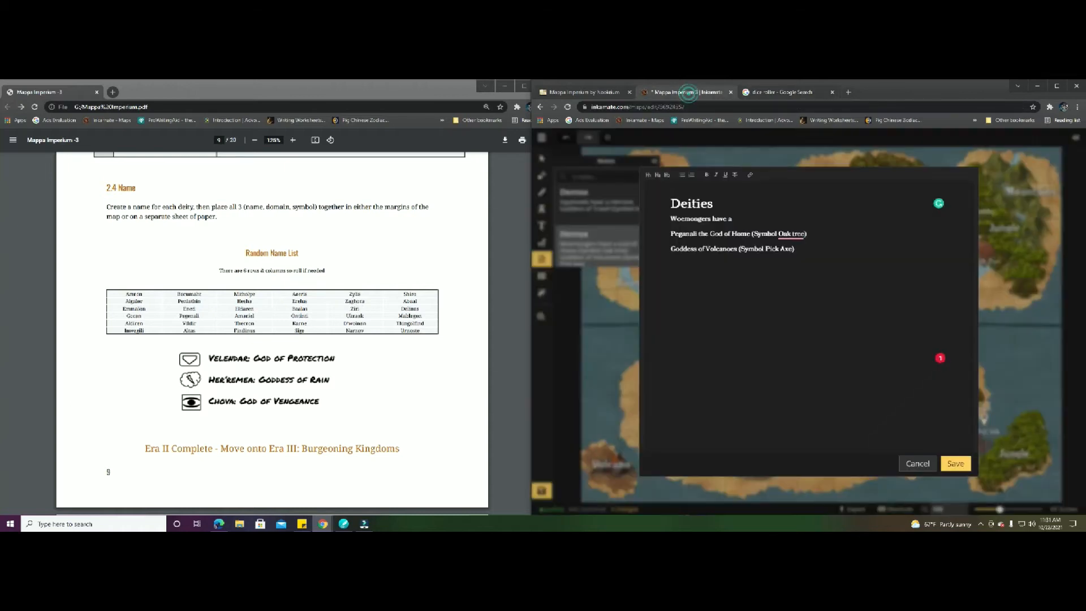
click(670, 249)
text(Ziri the)
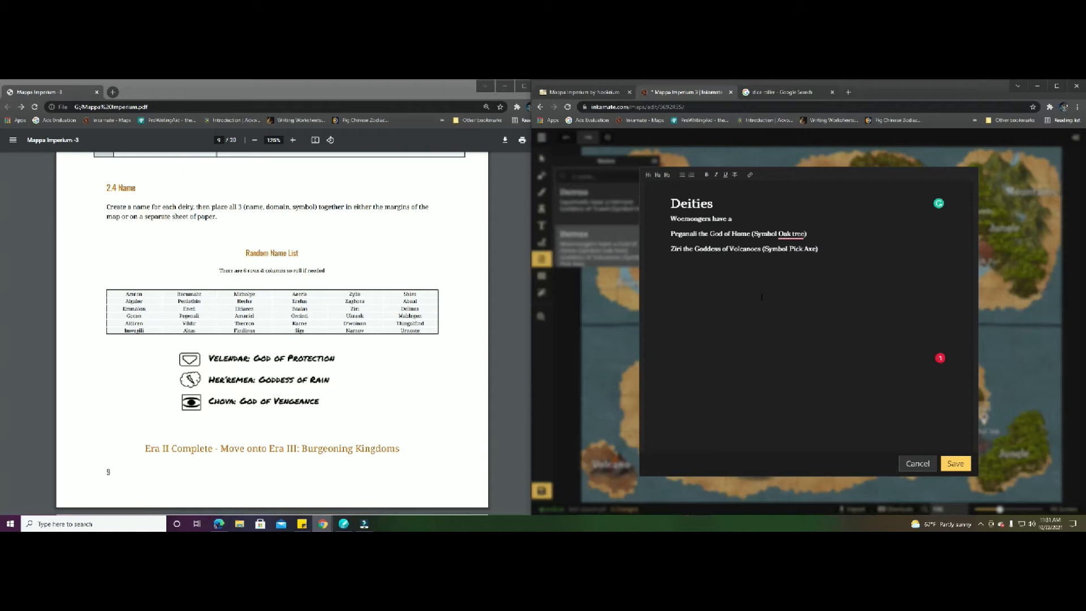
click(955, 463)
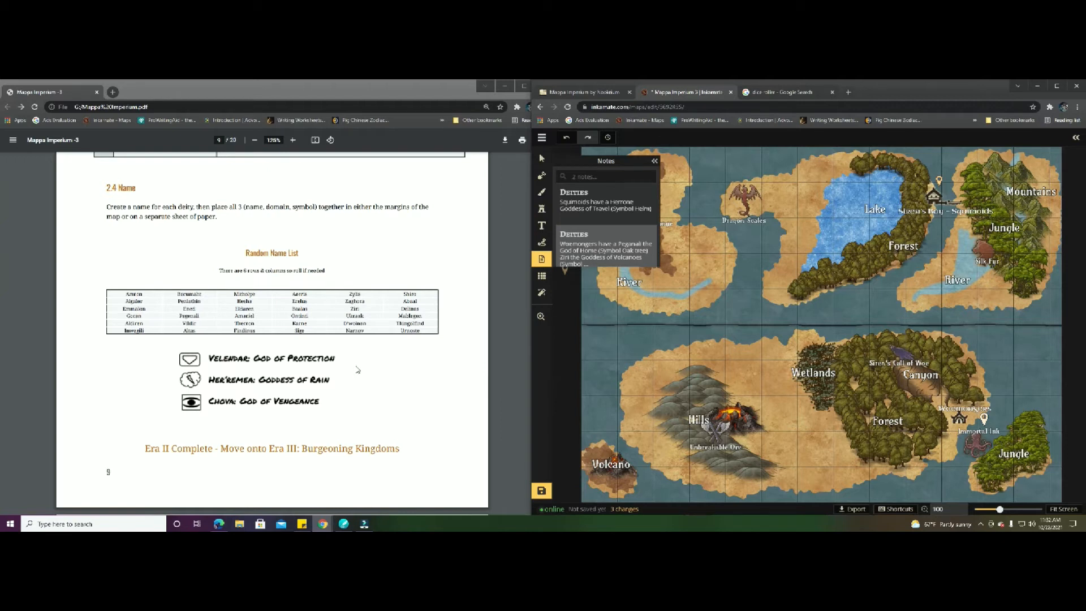
Bring up the rulebook's Era III Settlement Table and roll a single six-sided die for the first new settlement
scroll(358, 370, down, 8)
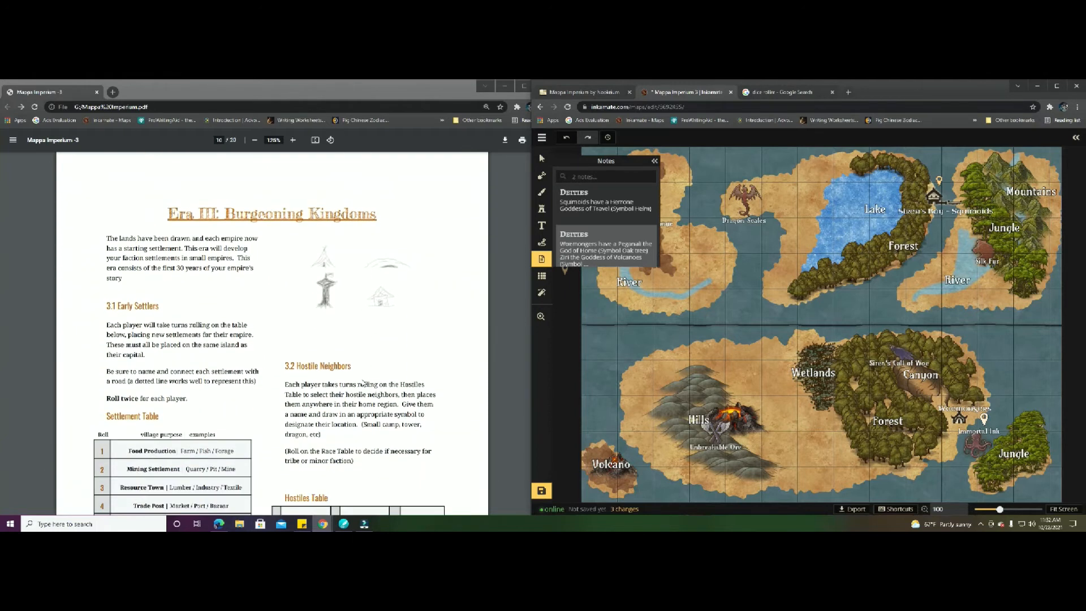
scroll(362, 383, down, 1)
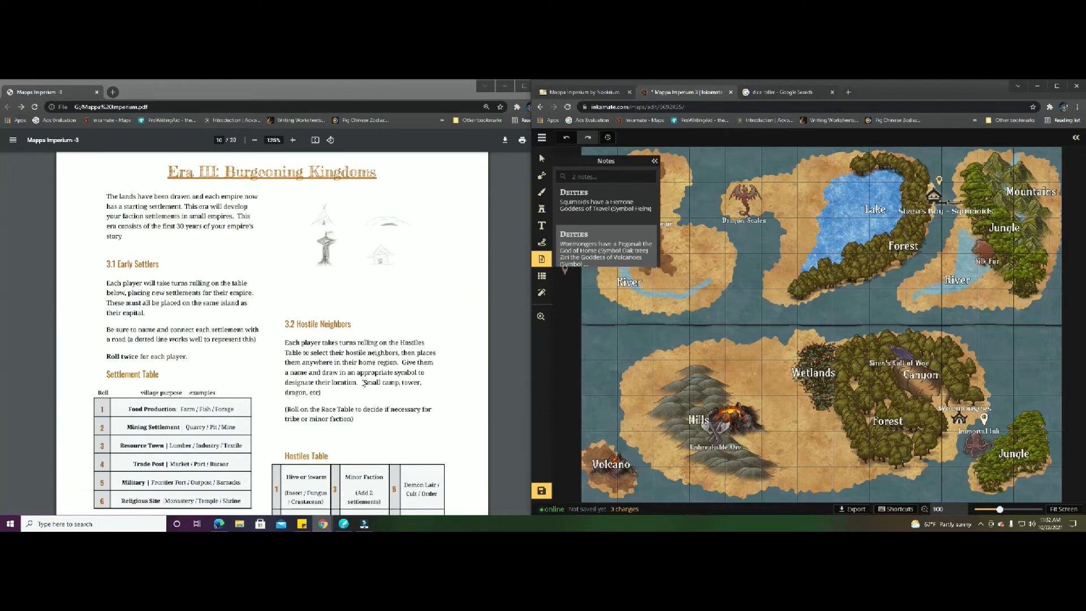
click(542, 159)
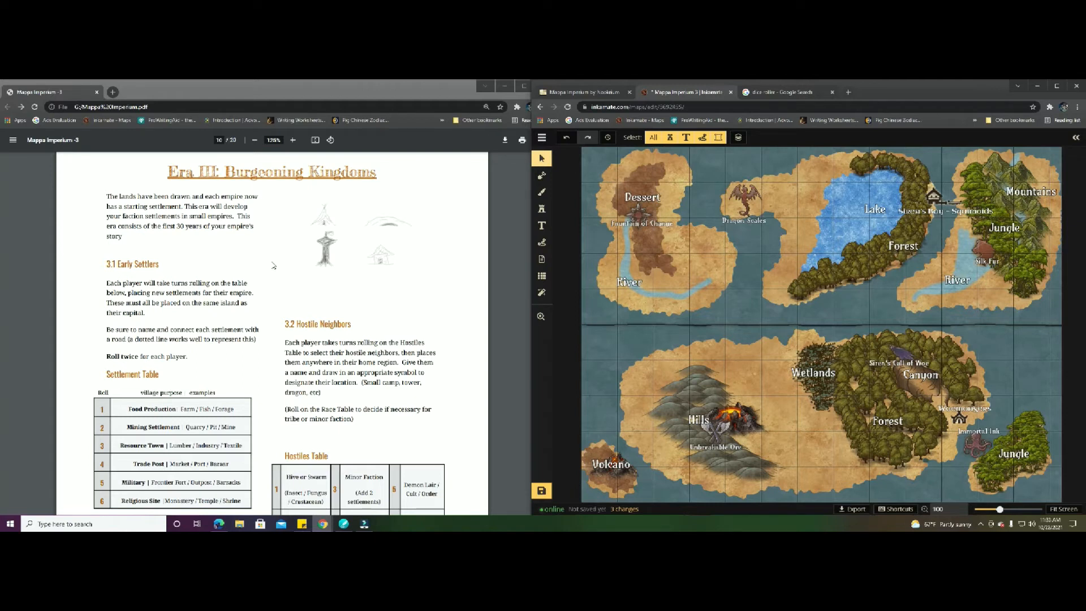
scroll(273, 265, down, 3)
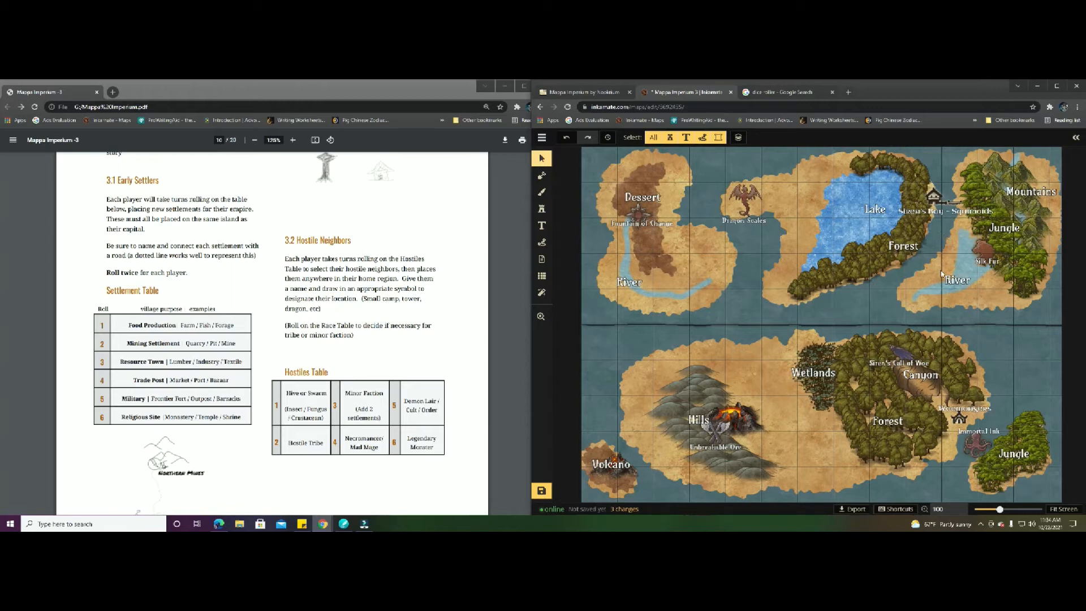
click(792, 93)
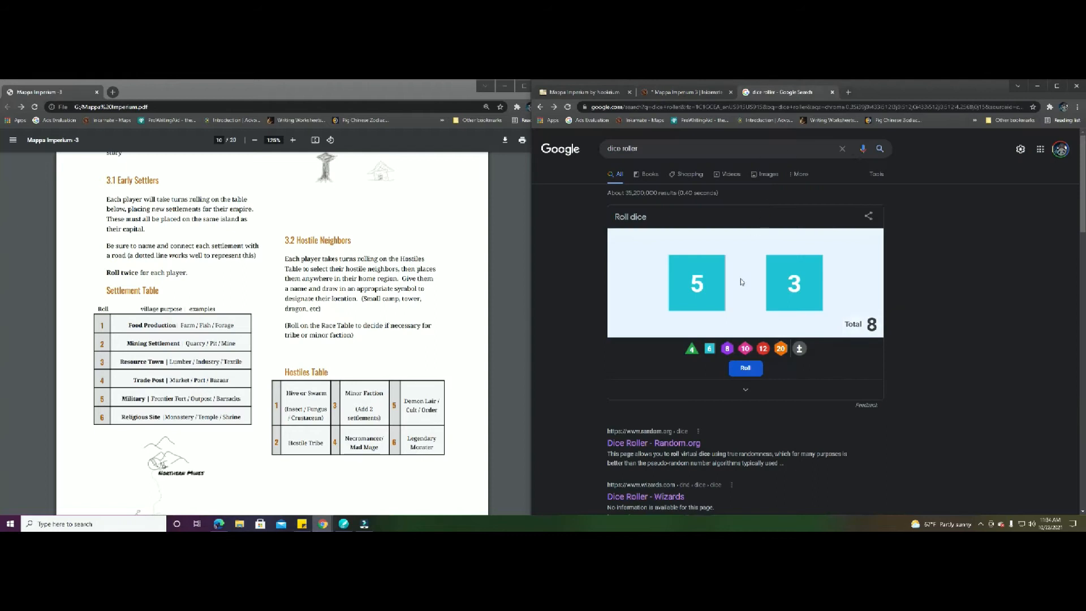
click(799, 306)
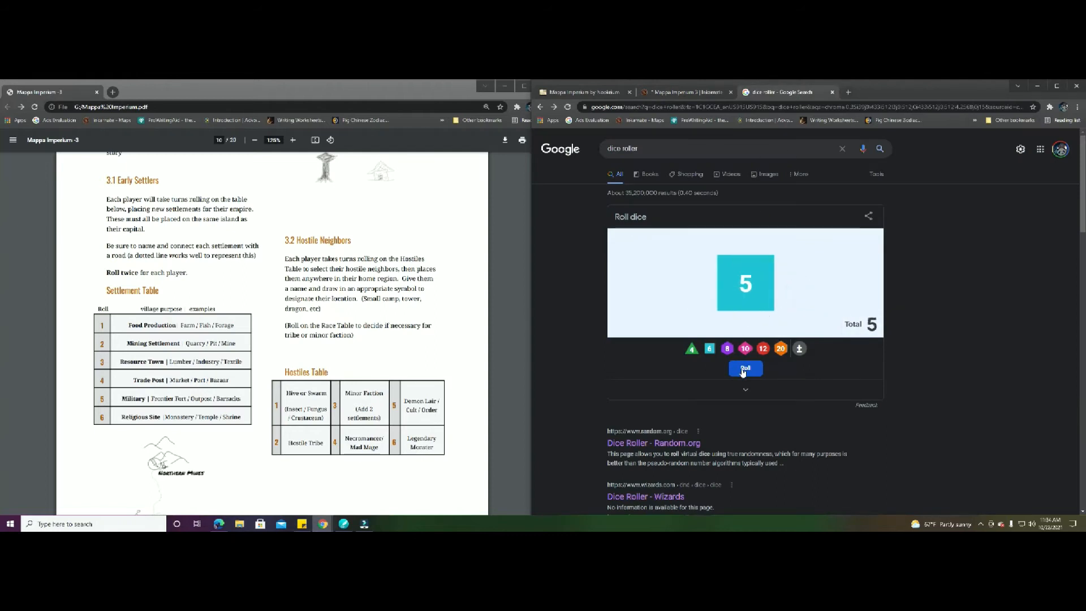
click(744, 368)
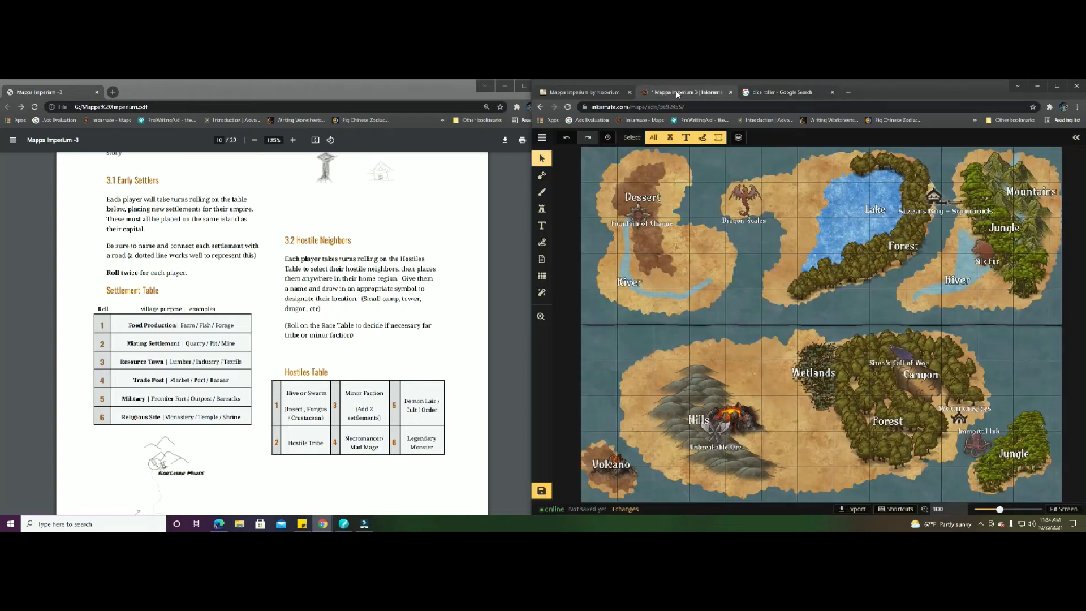
Choose the Elven port icon from the stamp catalog and place it on the coast north of the lake
click(684, 93)
click(542, 208)
click(579, 229)
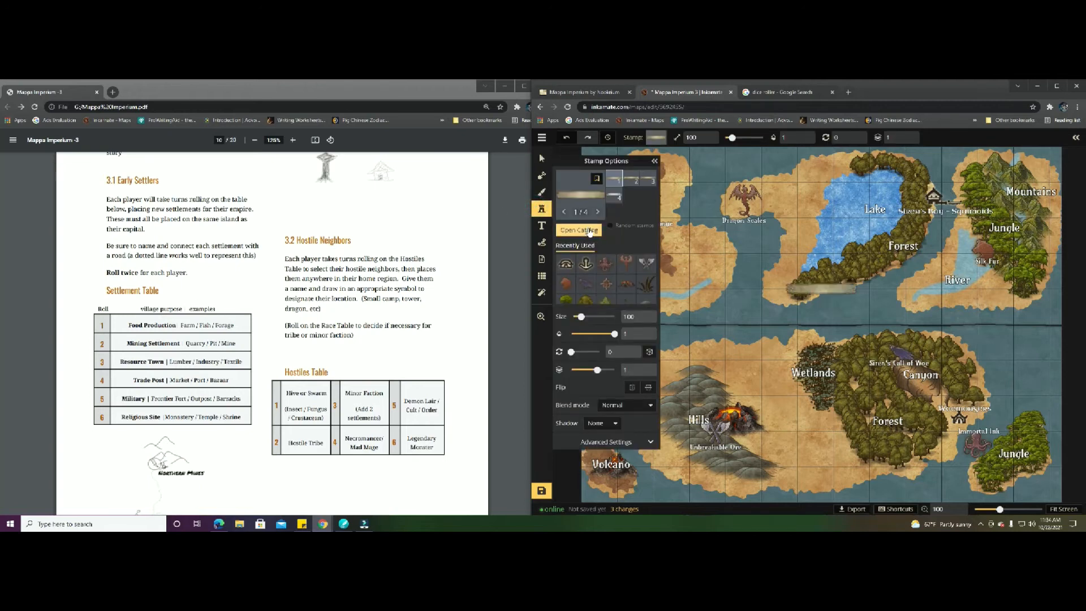
scroll(861, 261, down, 5)
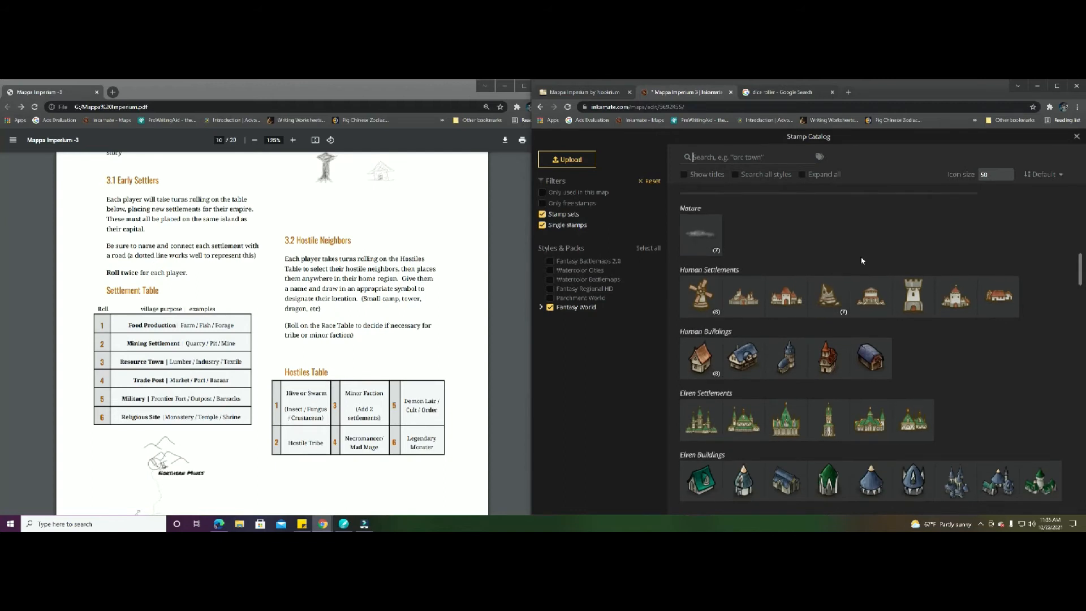
scroll(861, 261, down, 4)
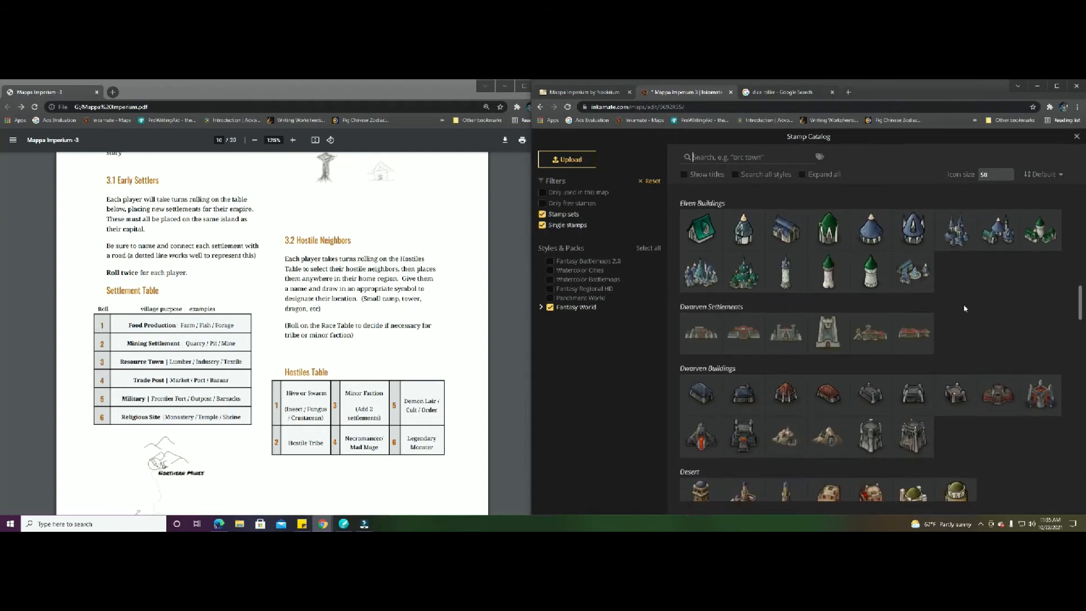
scroll(964, 308, down, 3)
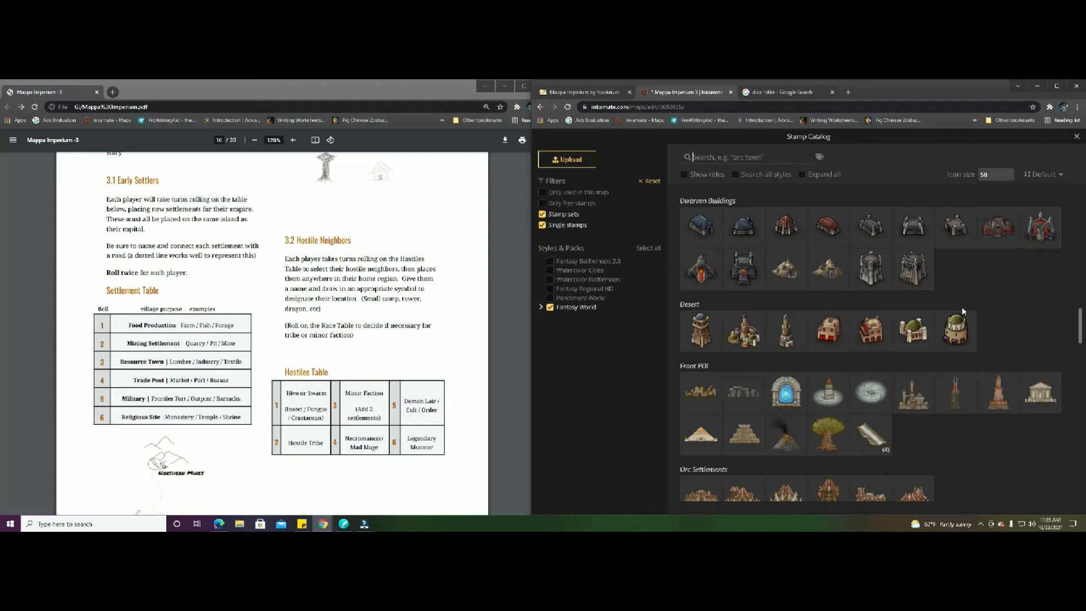
scroll(964, 311, down, 5)
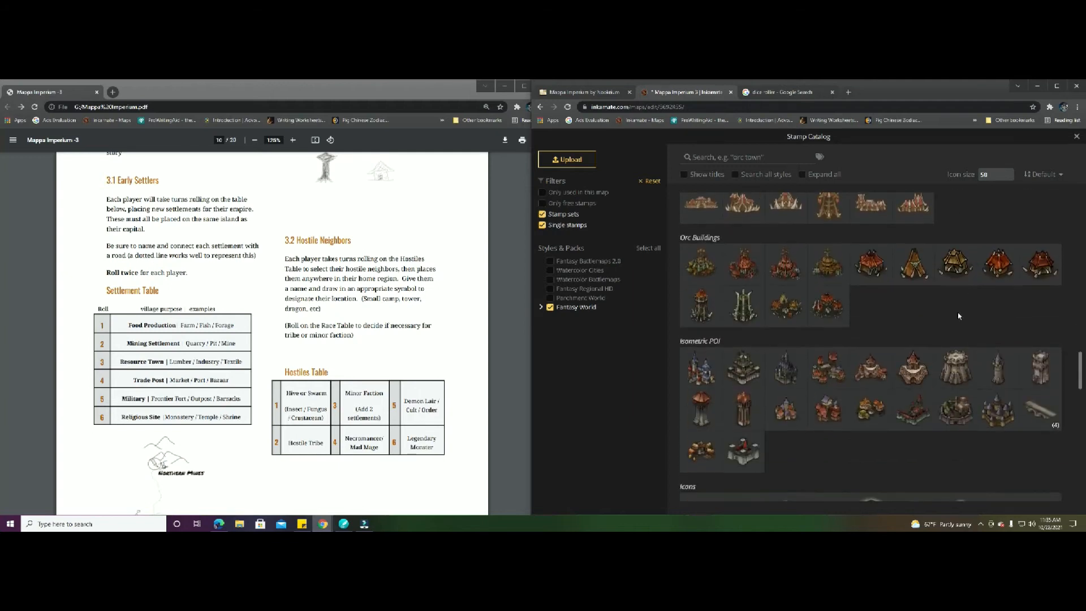
scroll(958, 315, down, 5)
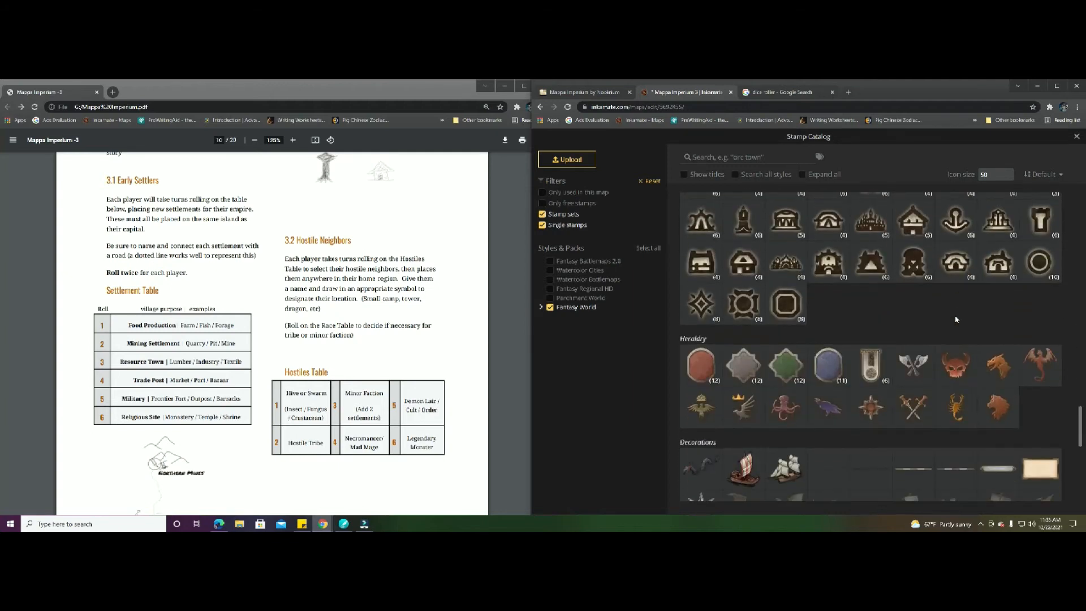
scroll(955, 320, up, 1)
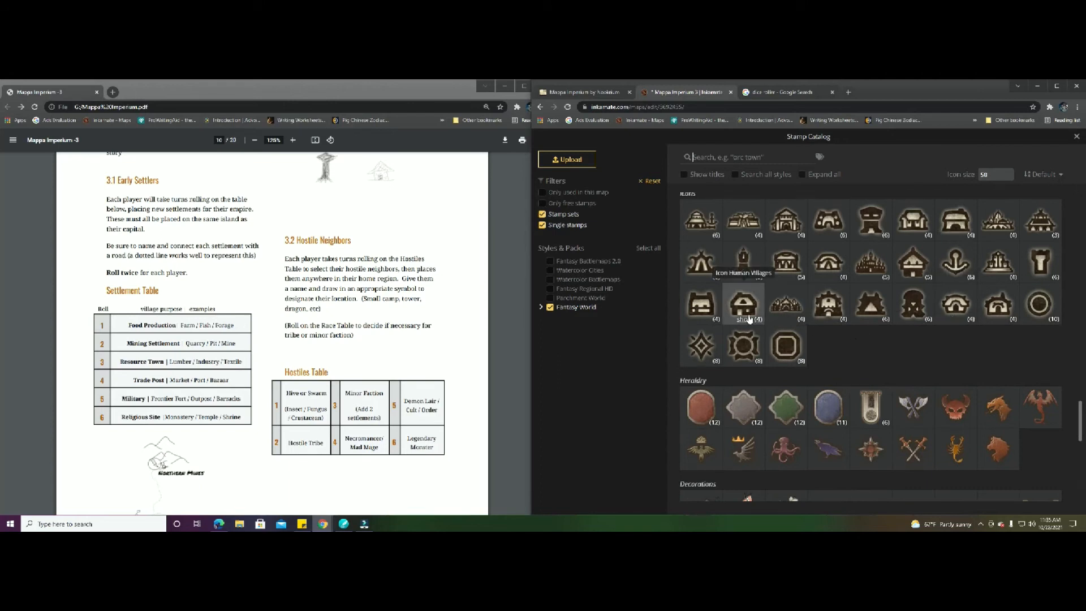
click(700, 277)
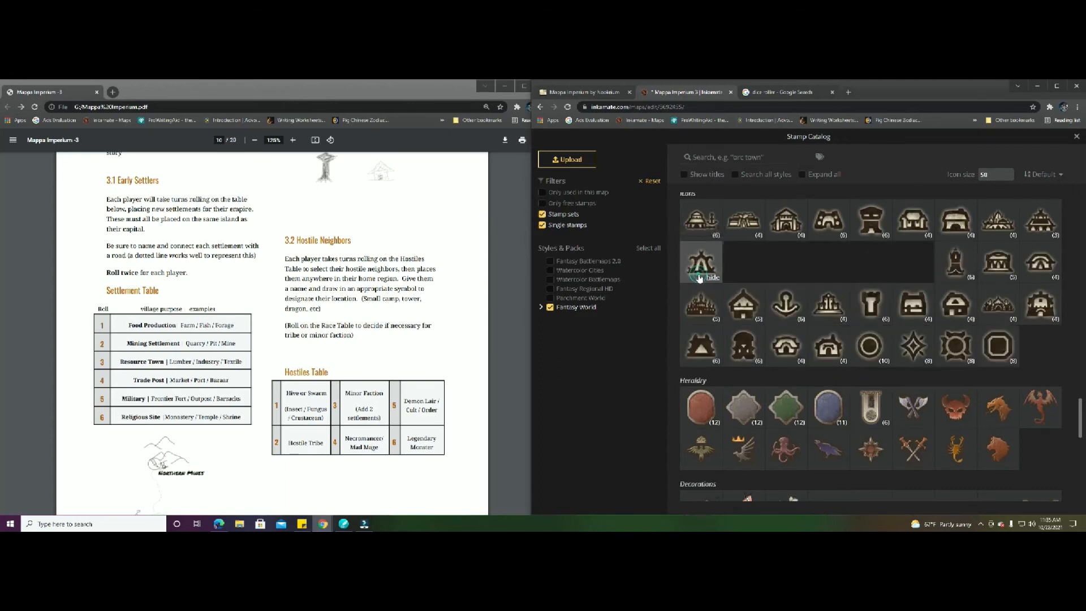
click(743, 230)
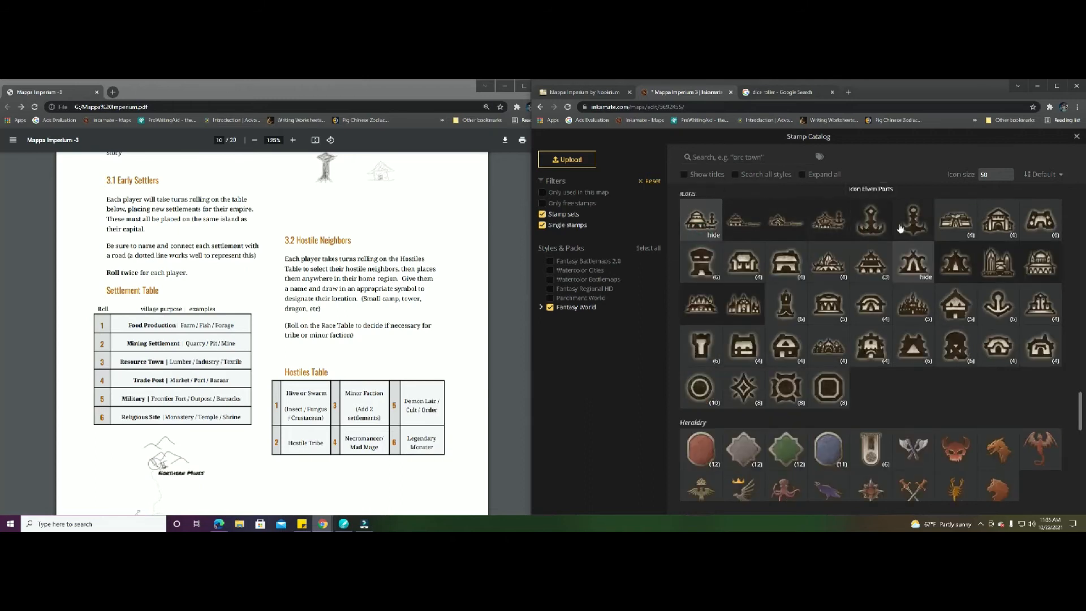
click(701, 219)
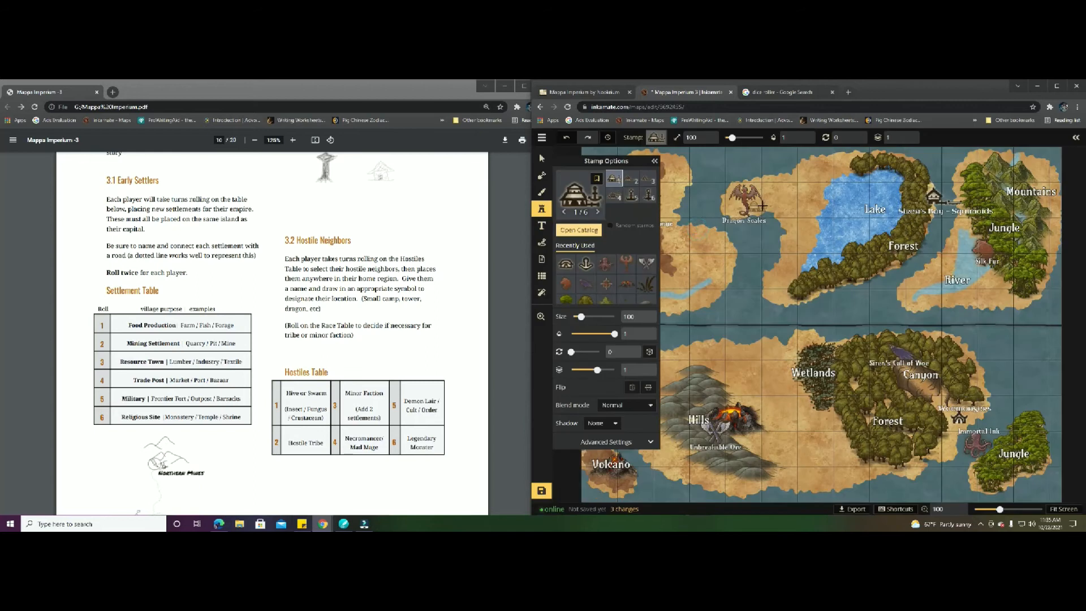
click(843, 157)
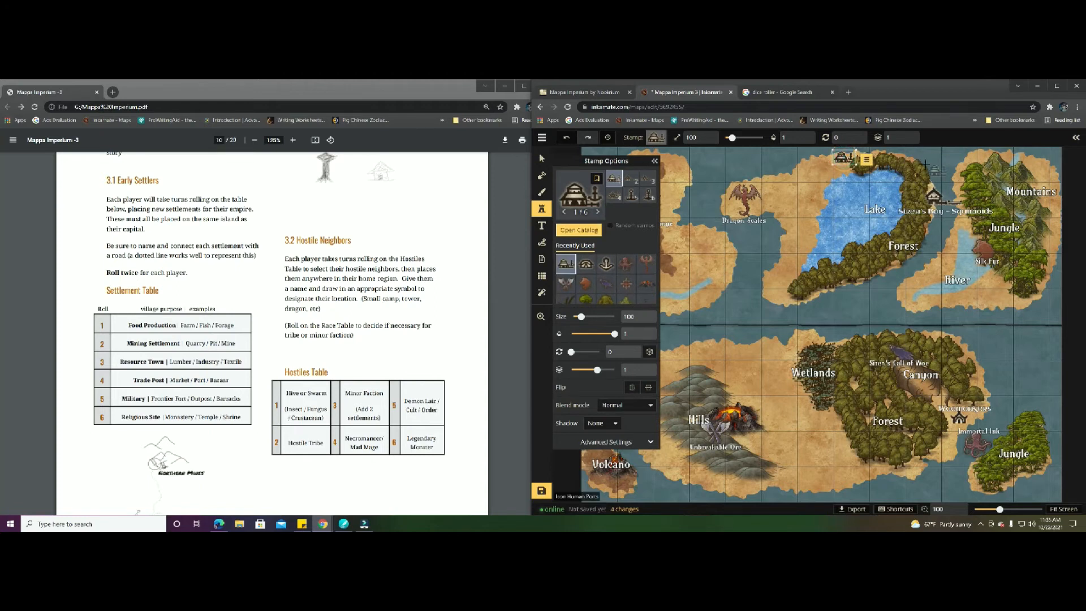
Draw a dashed route around the forest coast linking the new northern port with Siren's Bay
click(543, 243)
scroll(931, 199, down, 2)
mouse_move(853, 154)
mouse_down()
mouse_move(917, 155)
mouse_move(938, 197)
mouse_up()
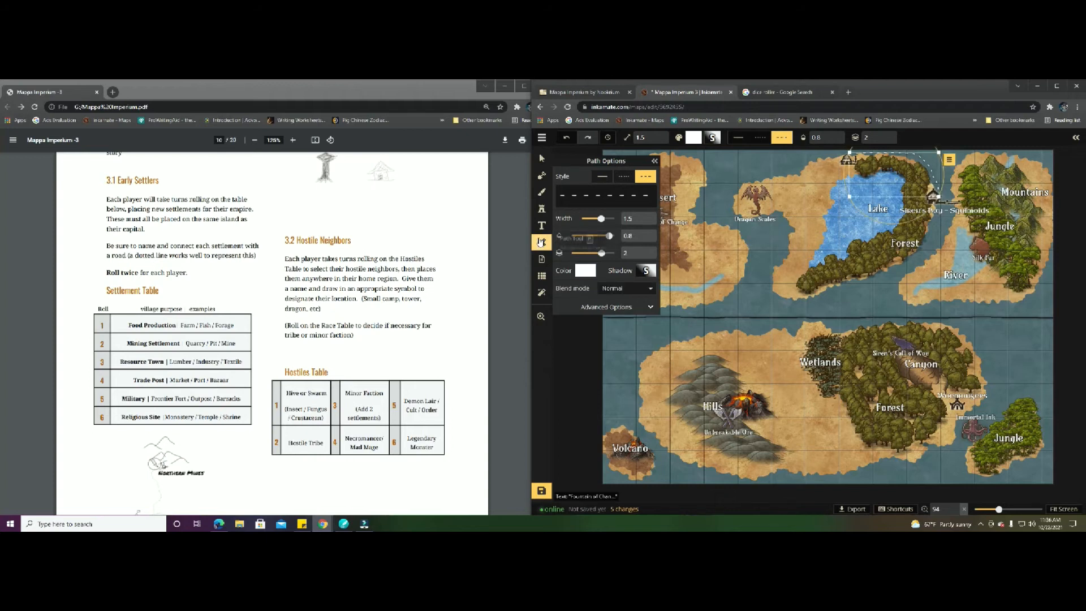
Place the red-sailed ship stamp from the Decorations set on the sea route north of Siren's Bay
click(541, 209)
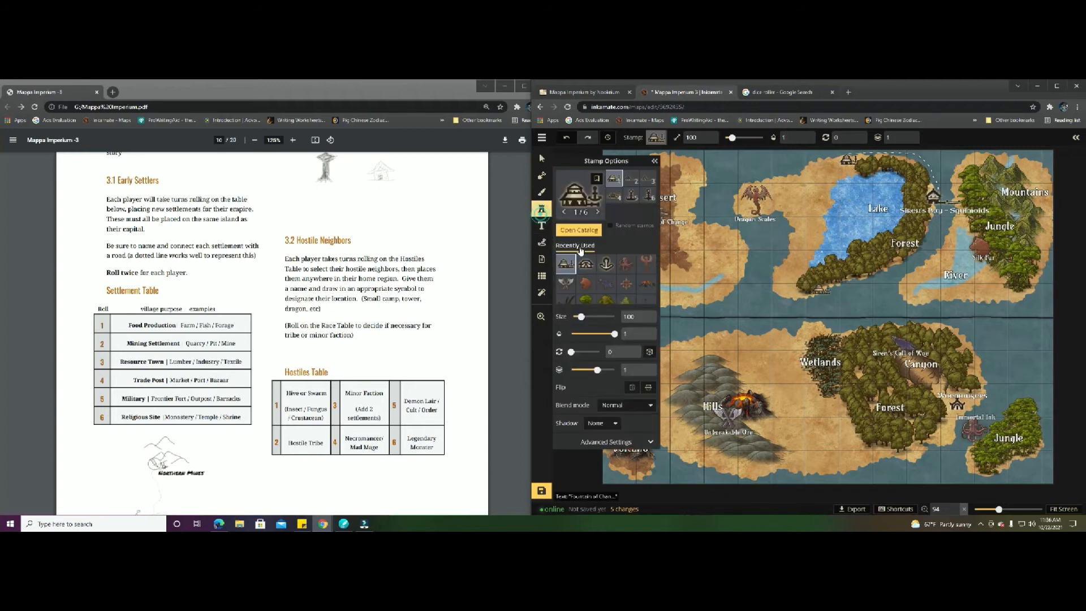
click(578, 231)
scroll(781, 305, down, 5)
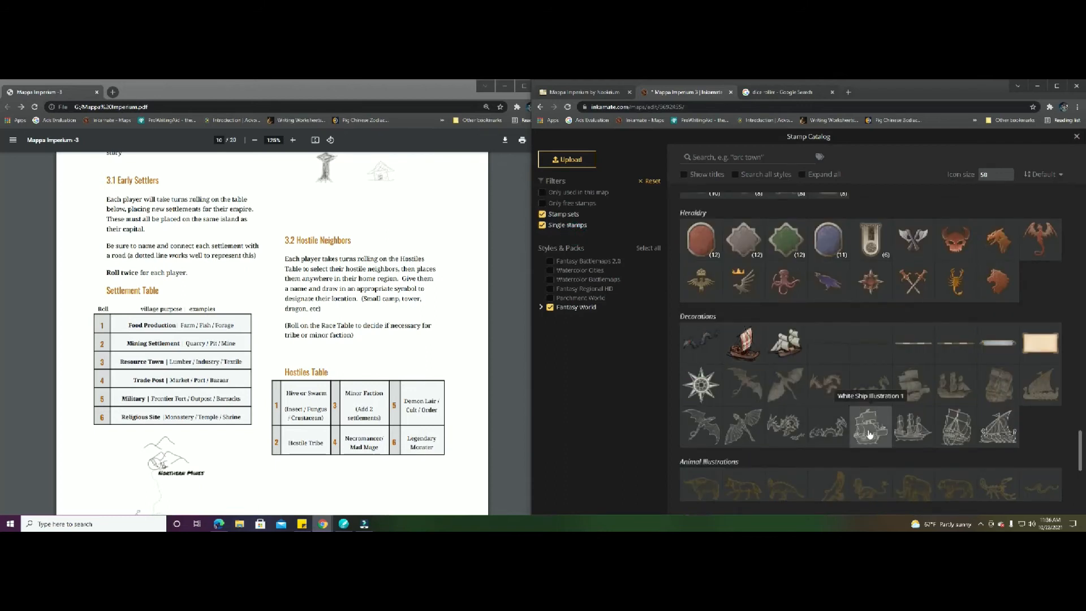
click(743, 343)
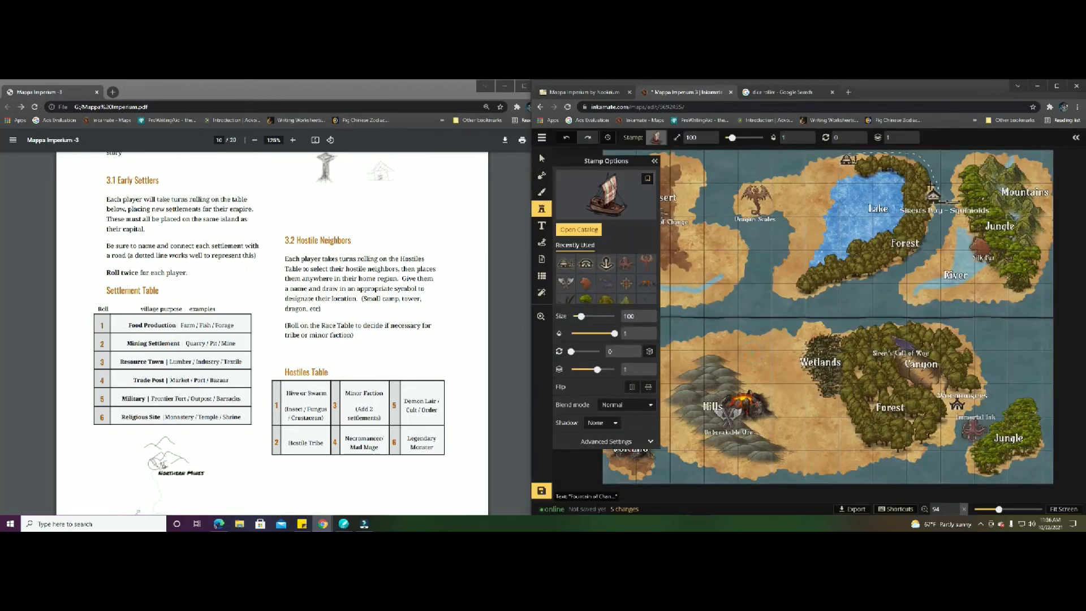
click(926, 155)
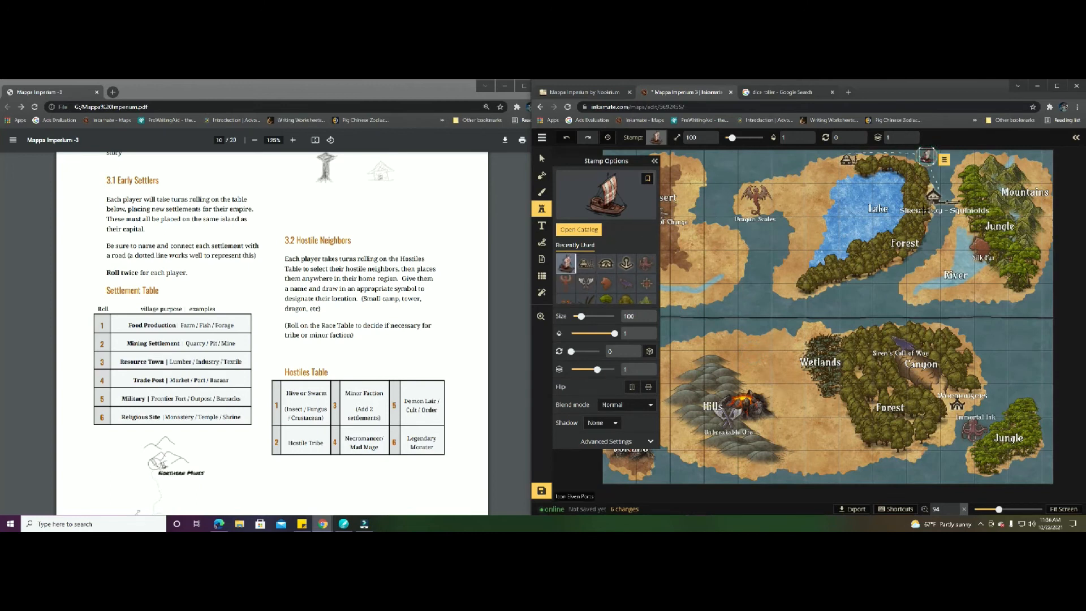
click(542, 159)
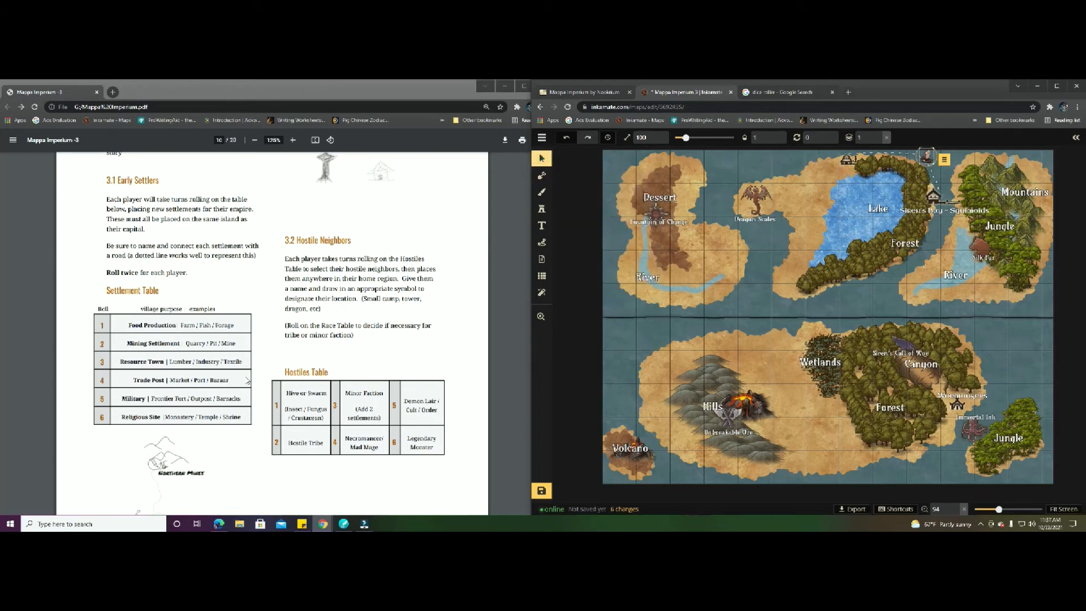
Roll a single six-sided die for the second settlement and return to the map
click(781, 91)
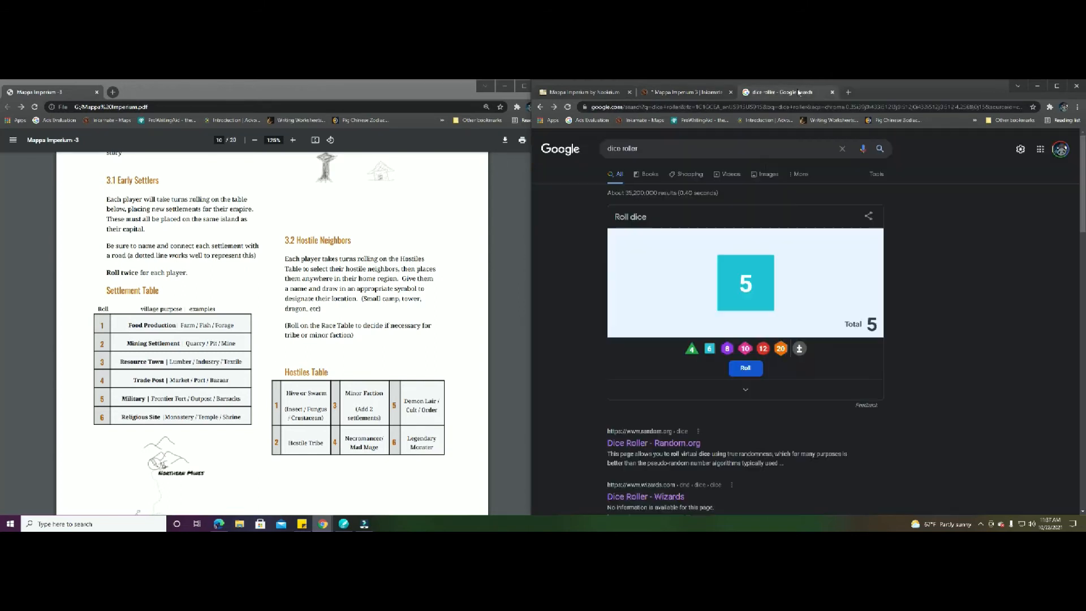
click(745, 368)
click(672, 94)
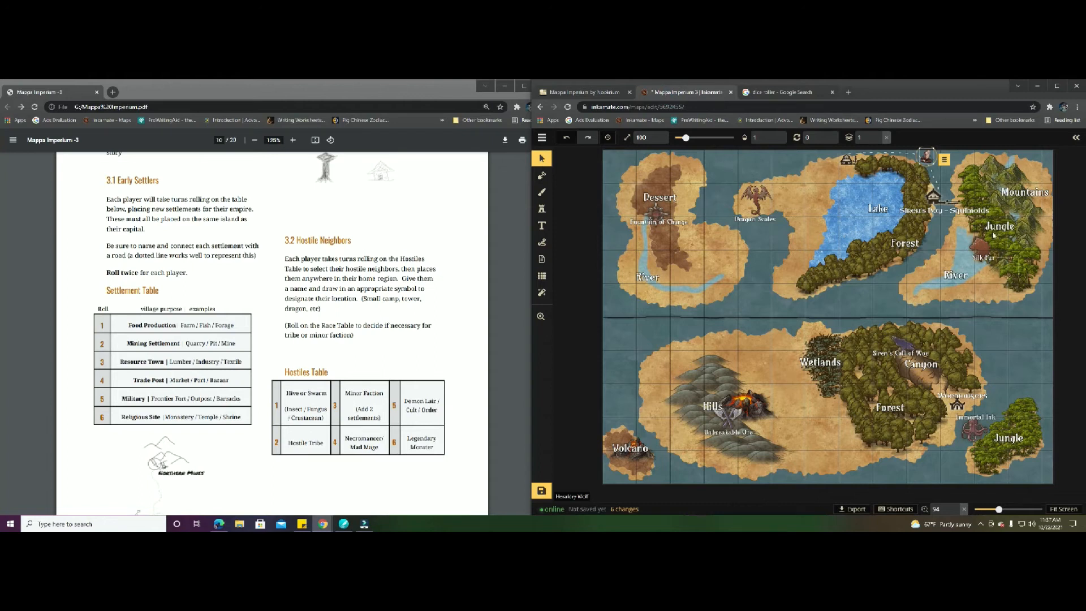
Place a second Elven port icon on the eastern island's coast, between the river and the jungle
click(541, 209)
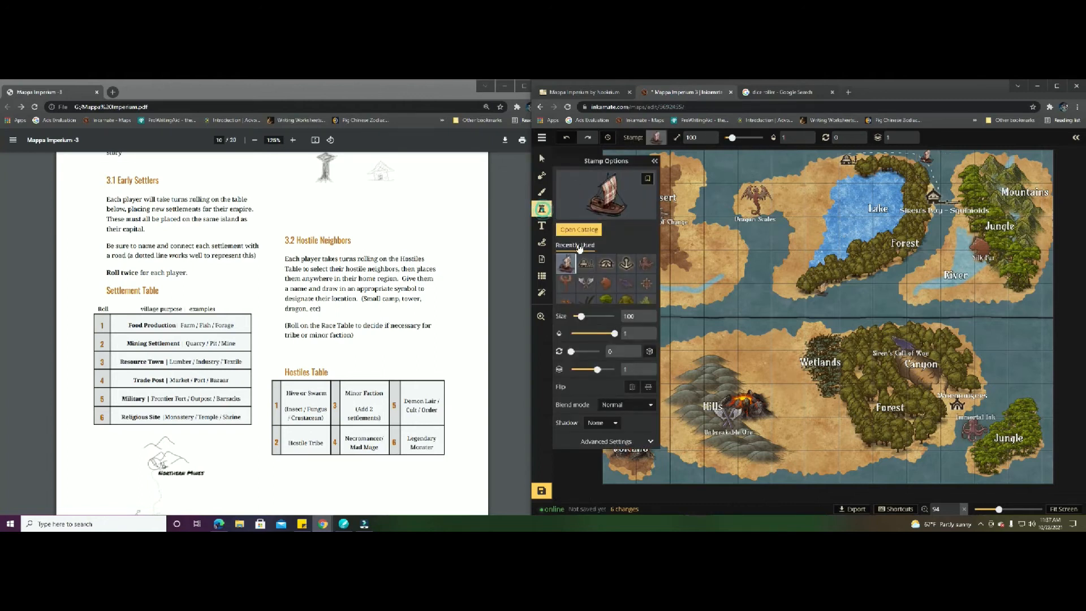
click(578, 230)
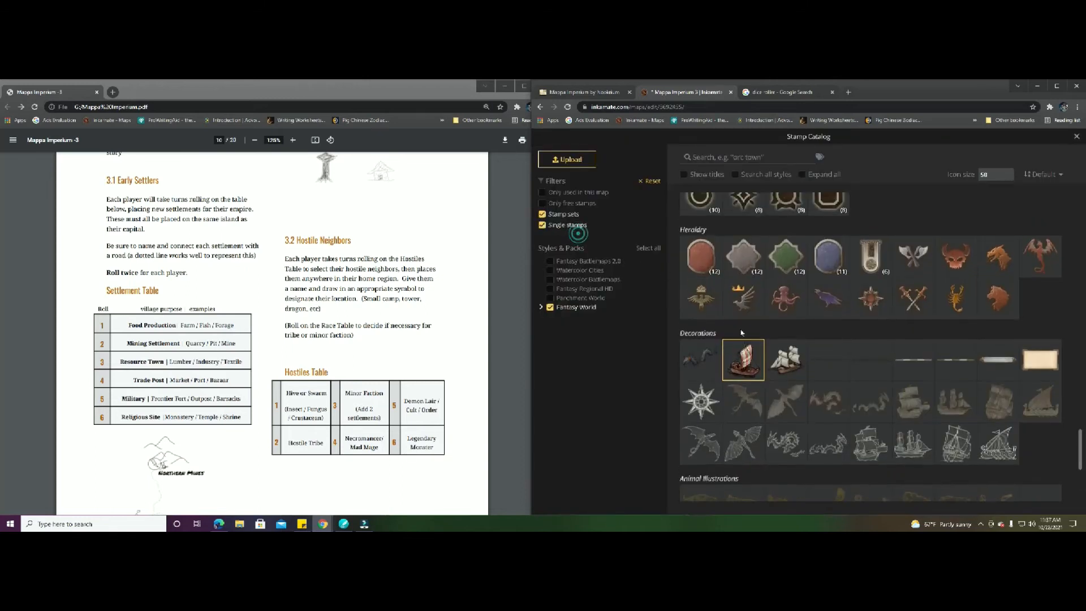
scroll(741, 333, up, 3)
scroll(726, 287, up, 2)
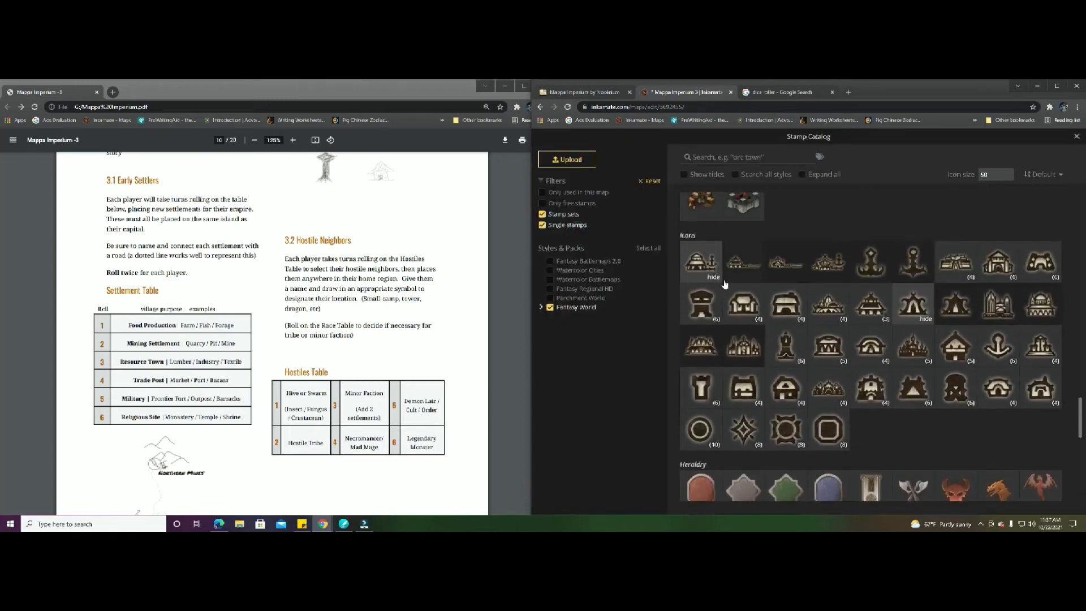
click(712, 276)
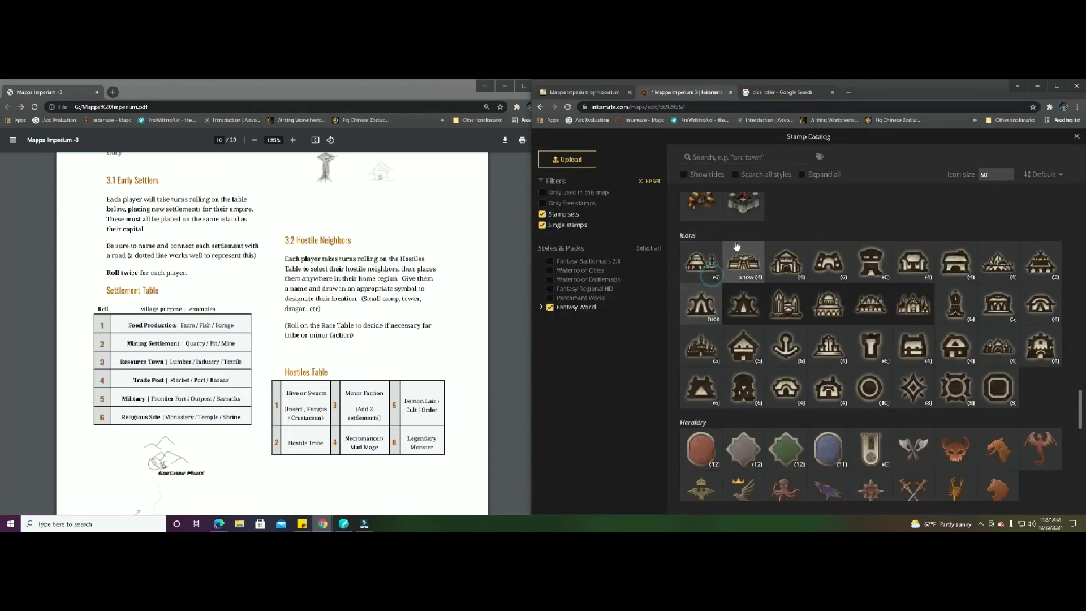
click(705, 271)
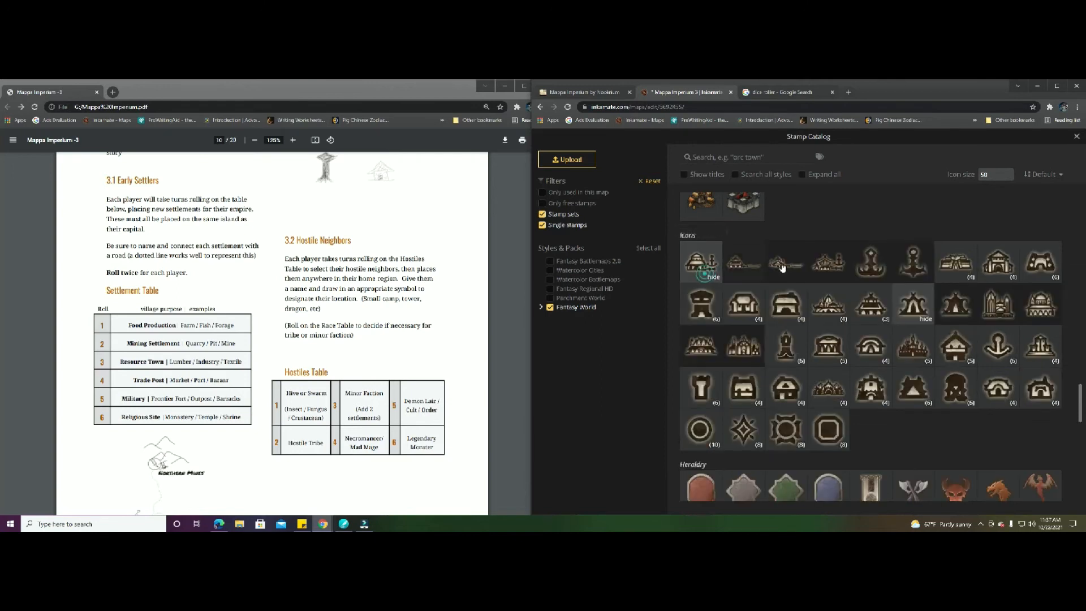
click(744, 271)
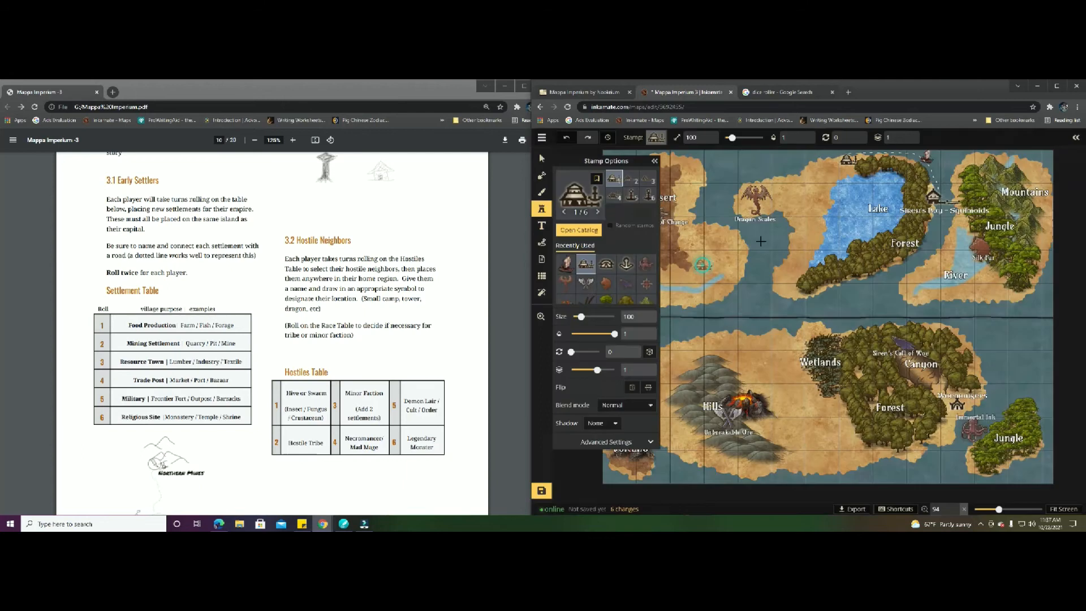
click(960, 229)
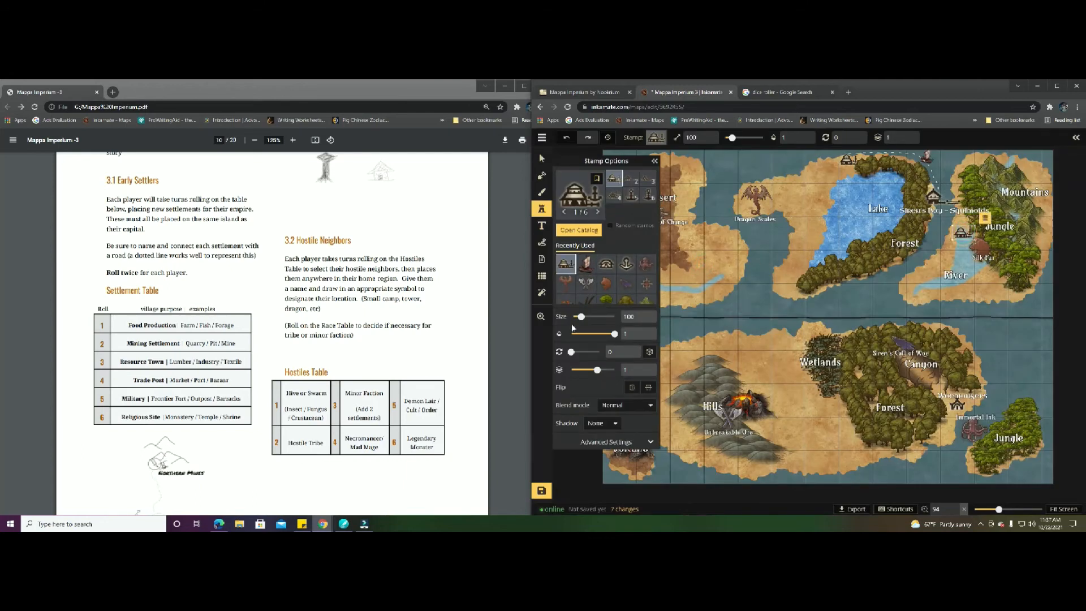
Draw a dashed sea route connecting the eastern island's port with Siren's Bay
click(543, 244)
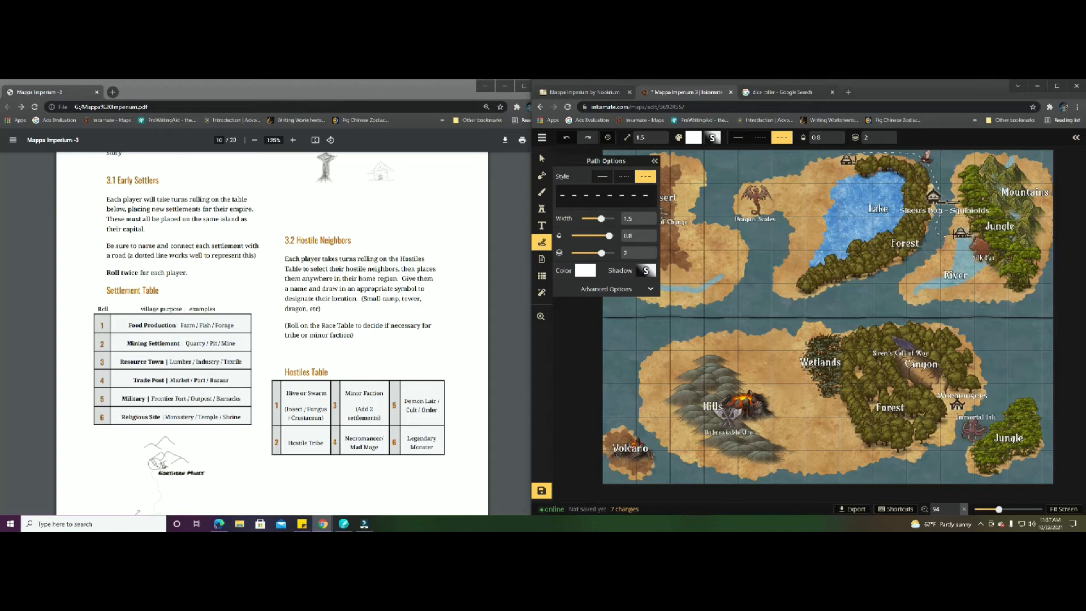
double_click(959, 232)
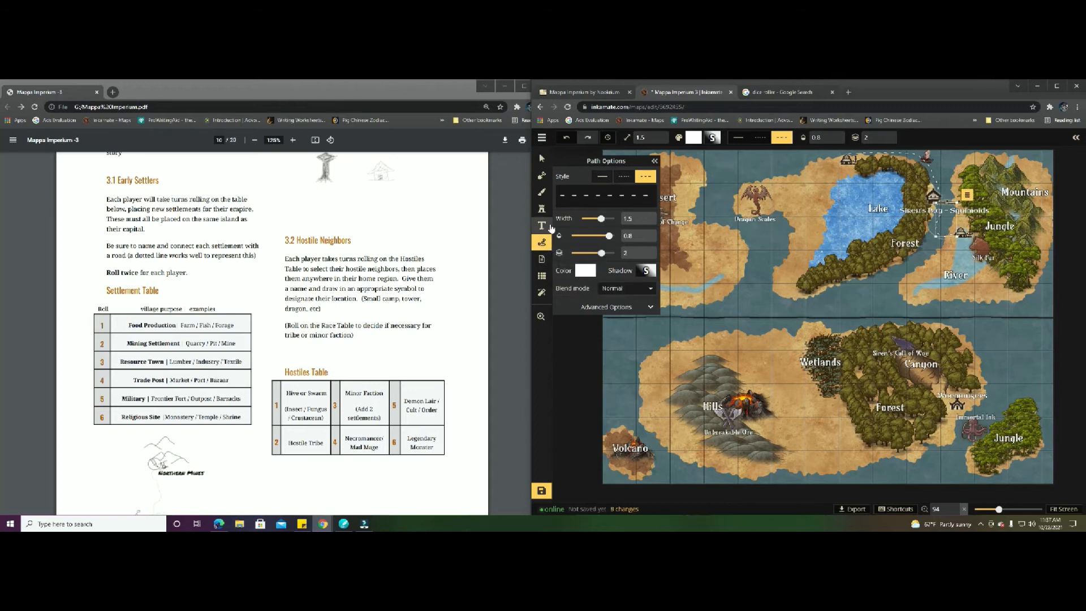
click(654, 162)
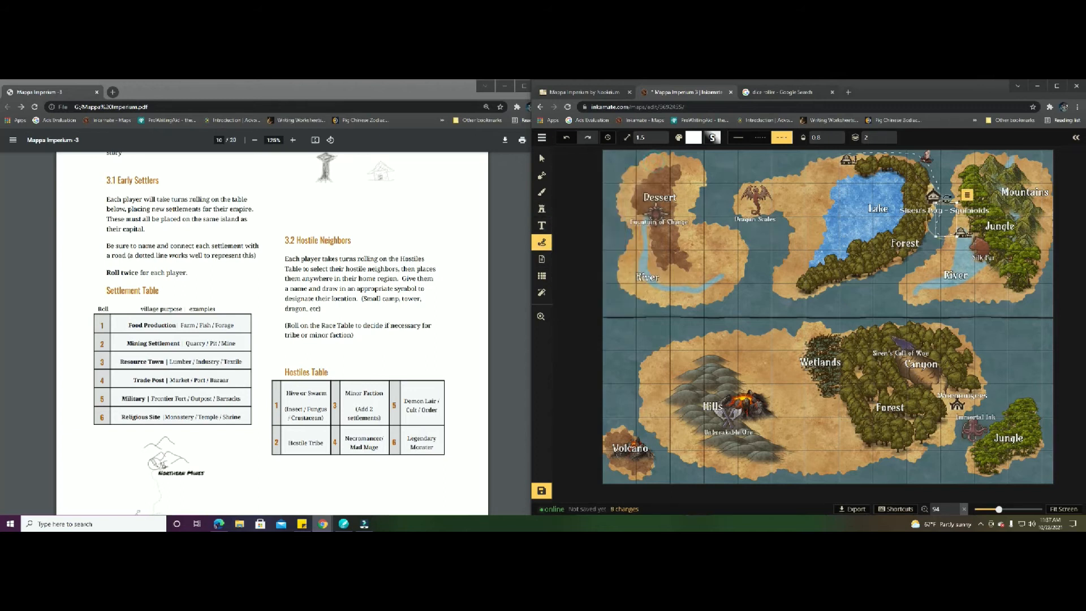
click(543, 159)
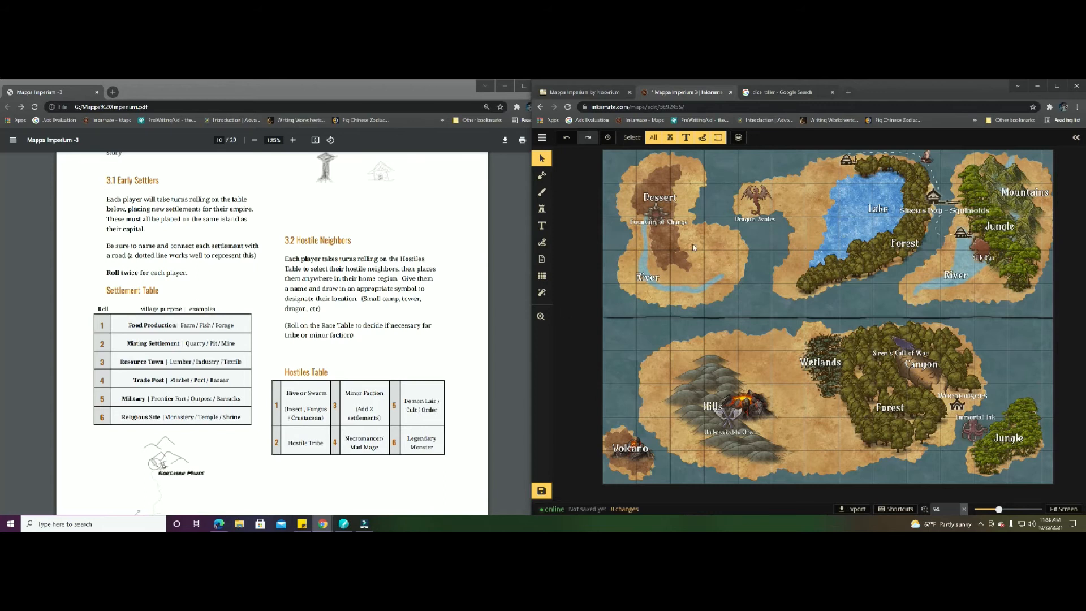
Label the port north of the lake "Siren's Protectorate" and reduce the text size to 16
click(542, 225)
click(840, 170)
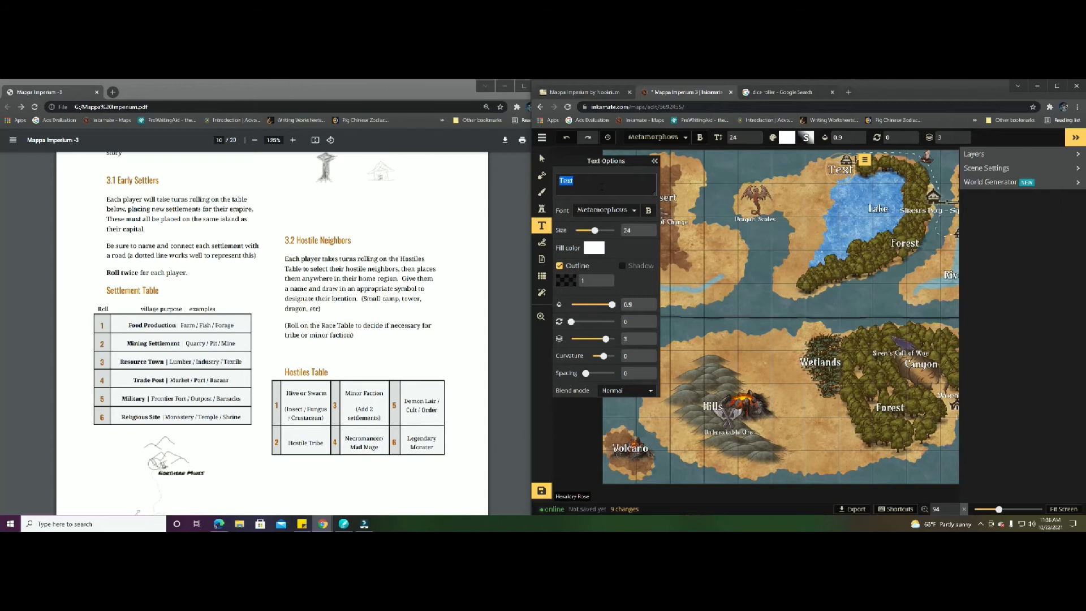
text(Siren's)
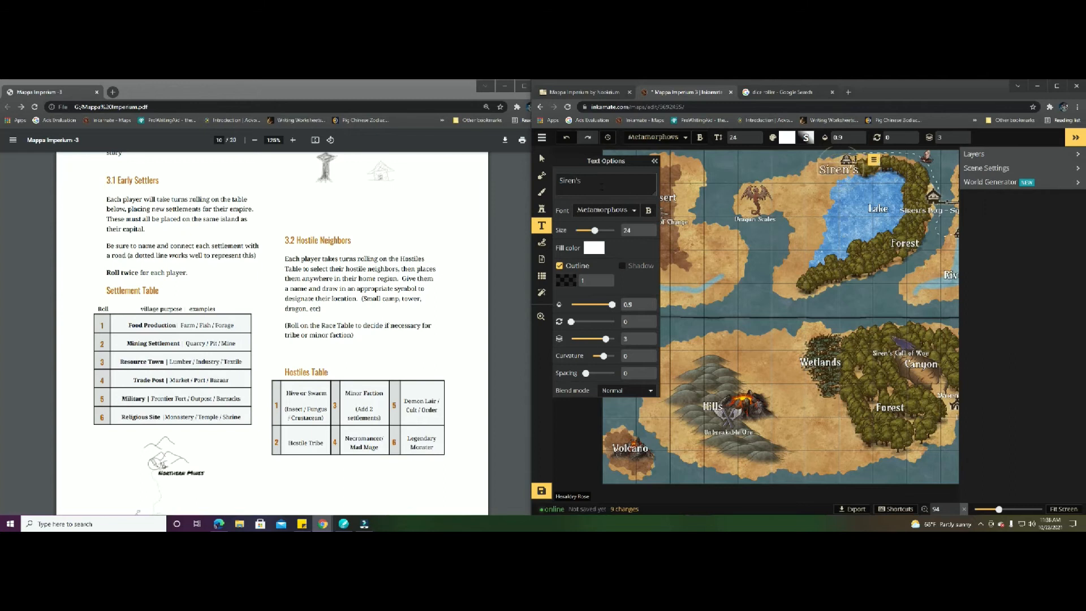
text( Profectorate)
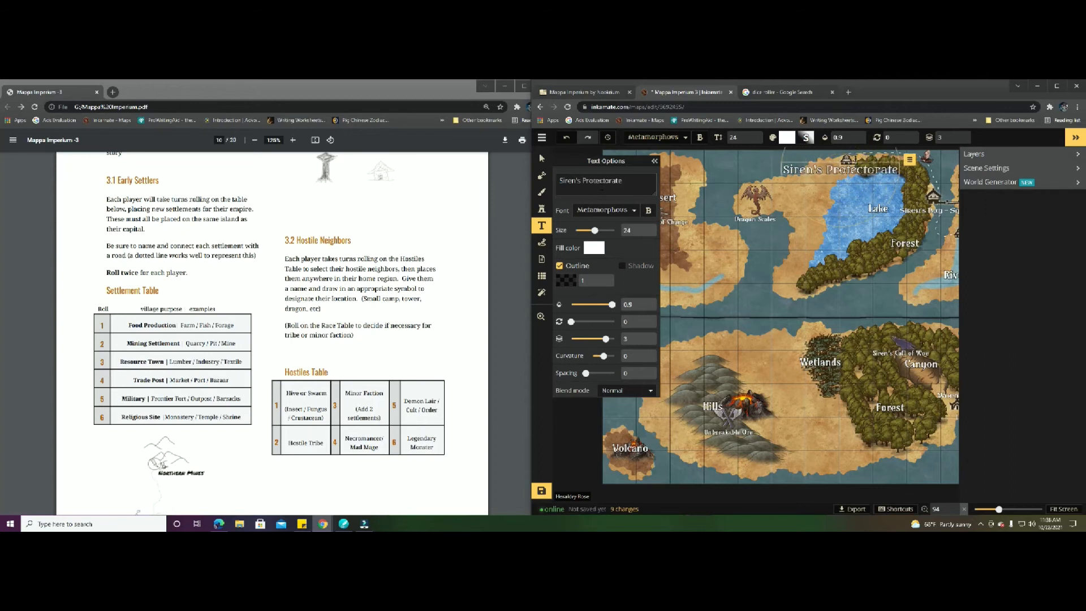
click(590, 230)
Label the port on the eastern island "Siren's Fur"
click(964, 242)
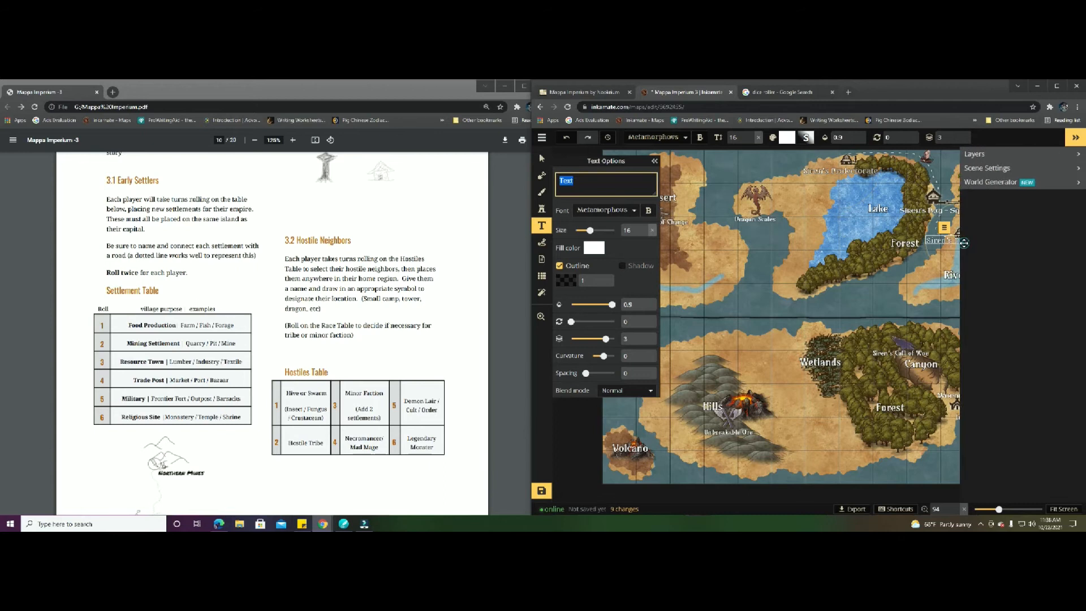
click(577, 180)
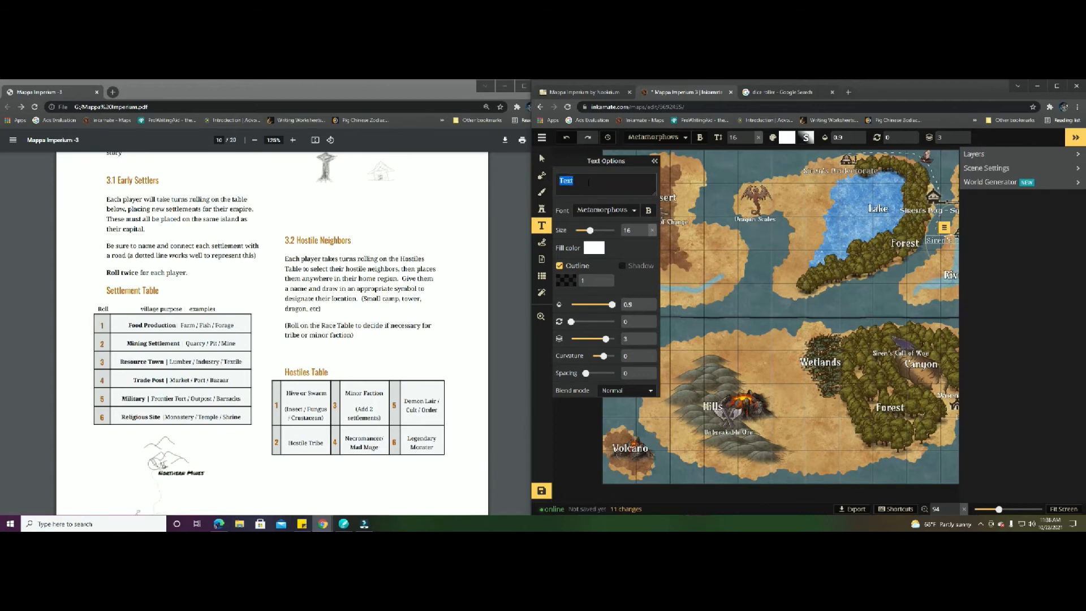
text(Siren's fu)
key(BackSpace)
key(BackSpace)
text(Fur)
key(Escape)
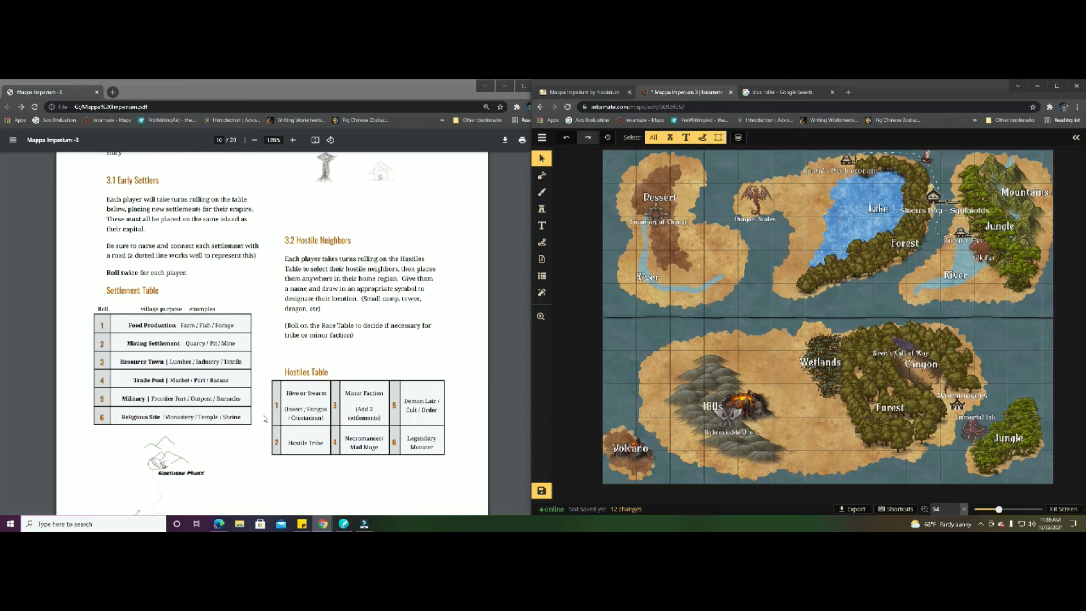
Roll the six-sided die for the southern empire's first new settlement and return to the map
click(761, 94)
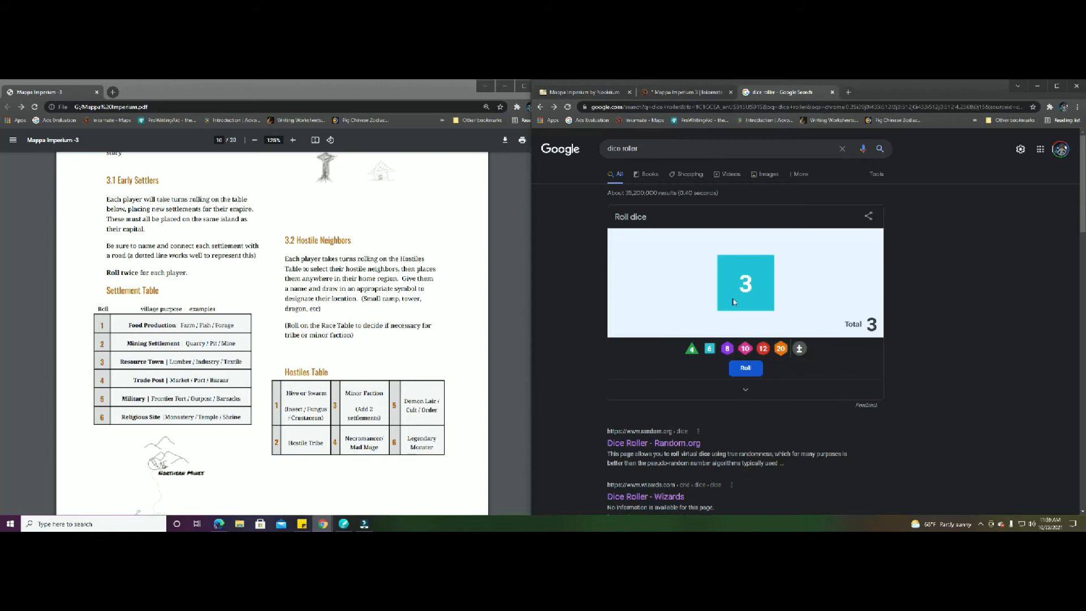
click(750, 374)
click(750, 374)
click(687, 93)
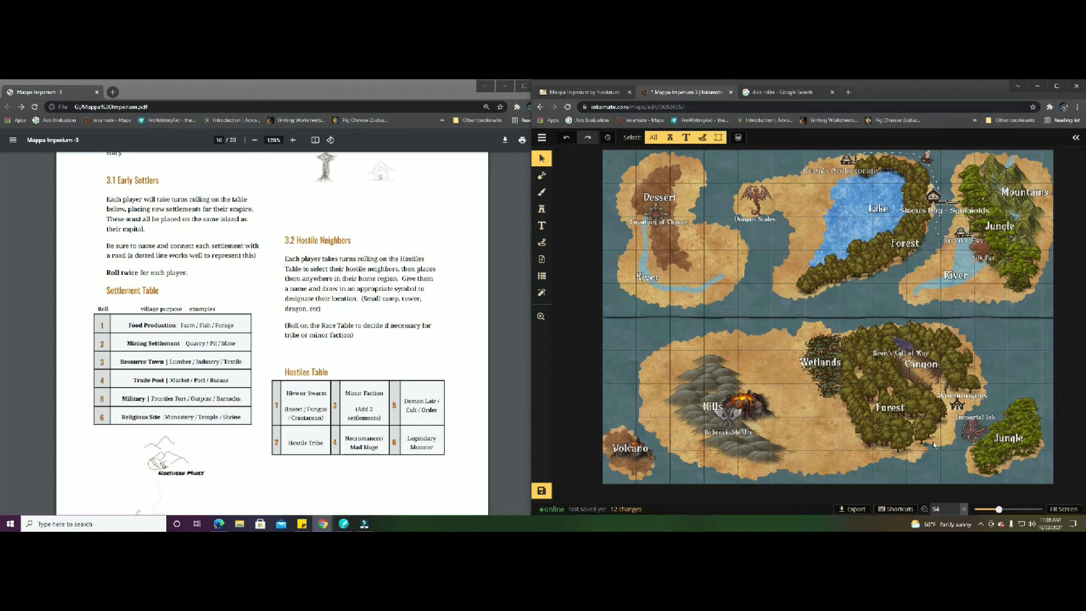
Place a human village icon from the stamp catalog in the southern continent's hills, just southeast of the volcanic crater
click(541, 210)
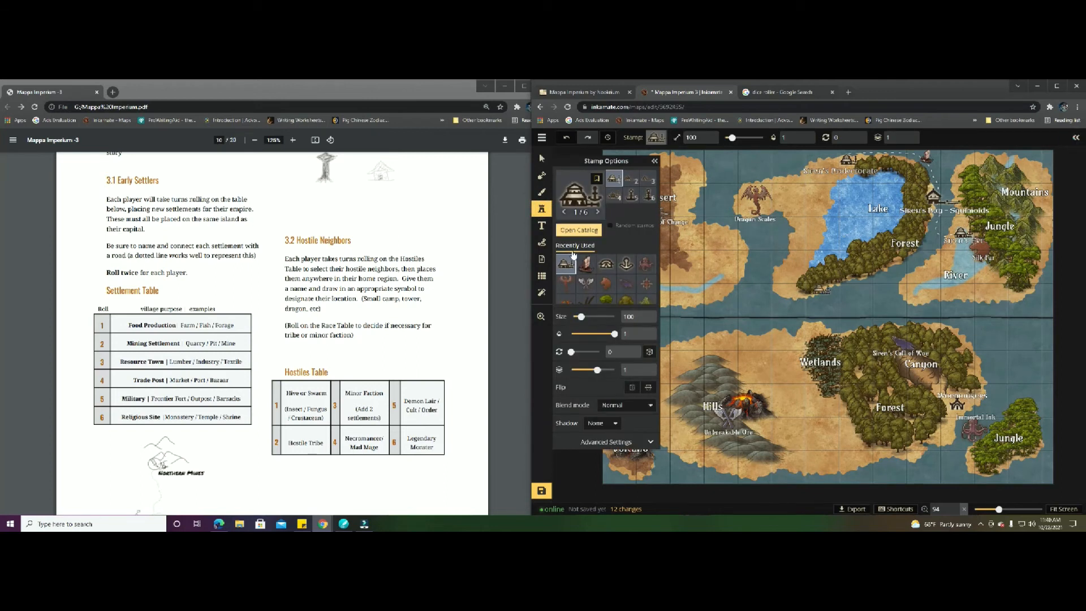
click(578, 231)
click(747, 401)
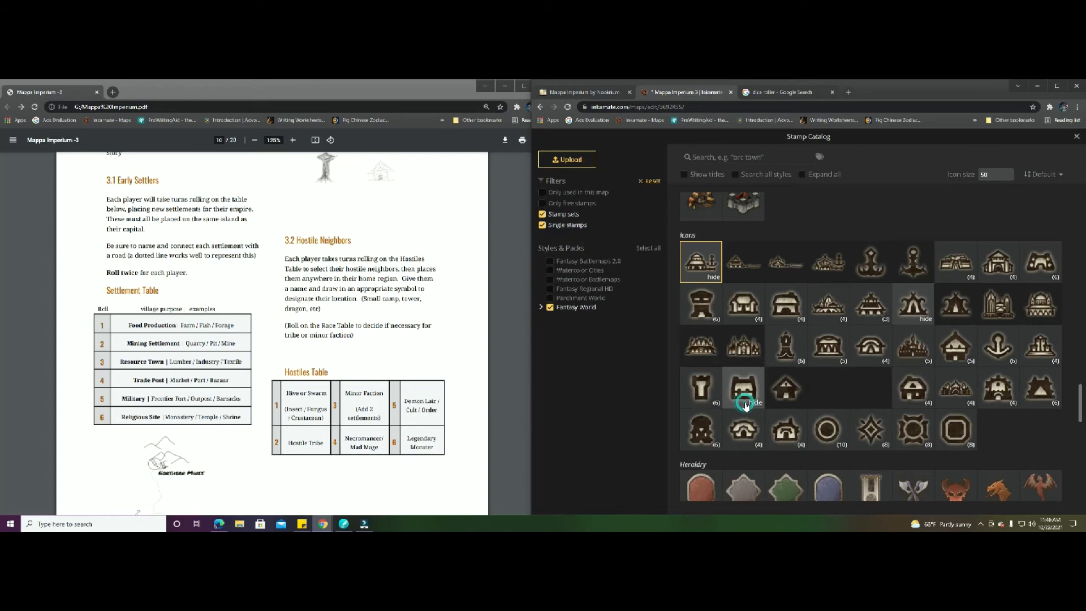
click(926, 402)
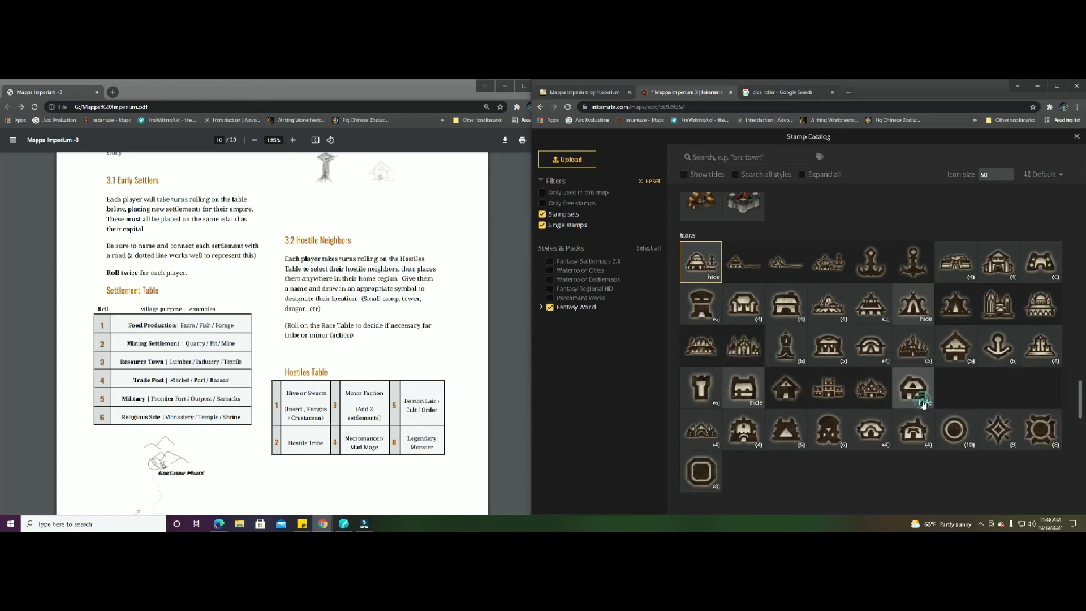
click(960, 396)
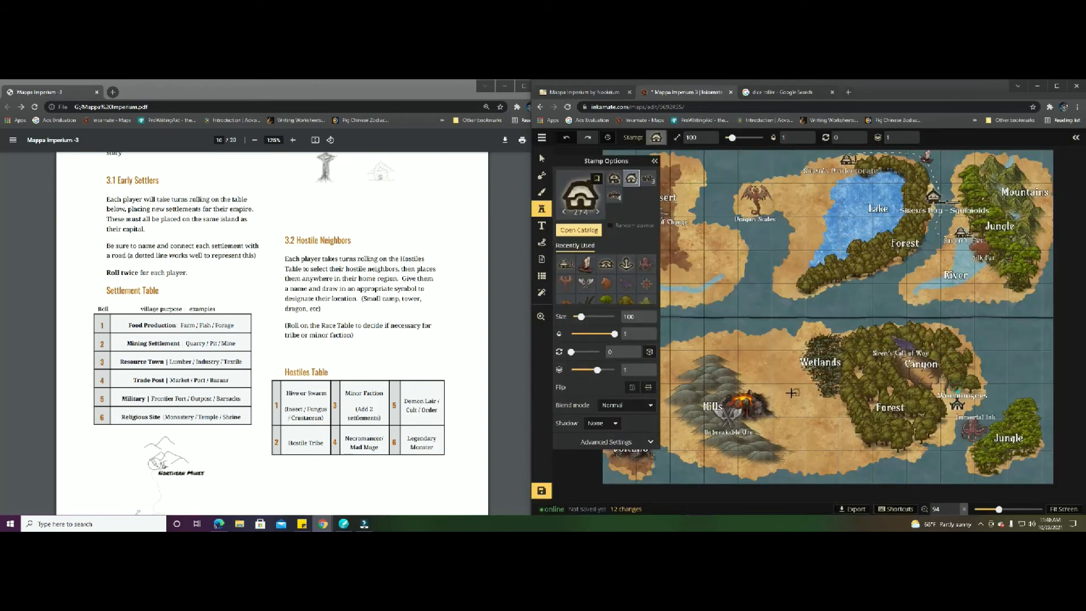
click(752, 423)
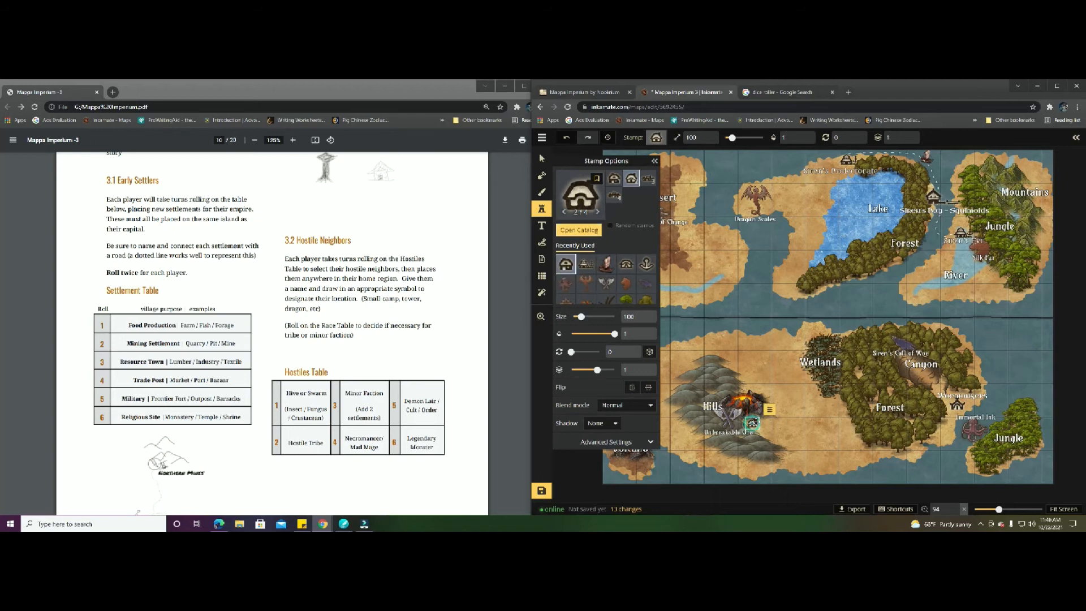
Draw a dashed route from the hills village along the southern coast to the empire's capital on the east coast
click(542, 242)
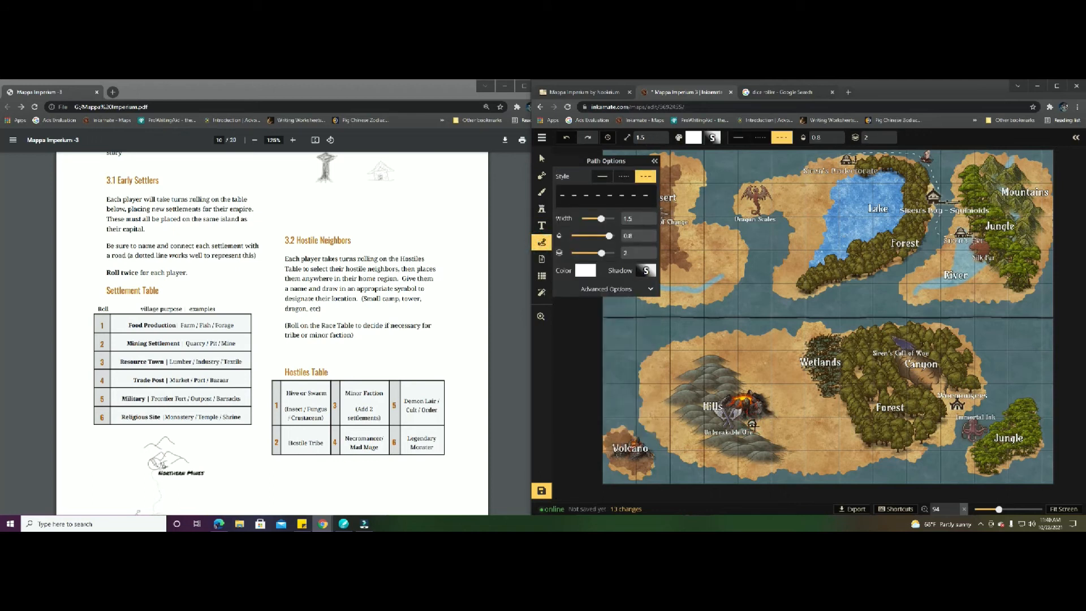
click(752, 423)
click(803, 467)
double_click(955, 405)
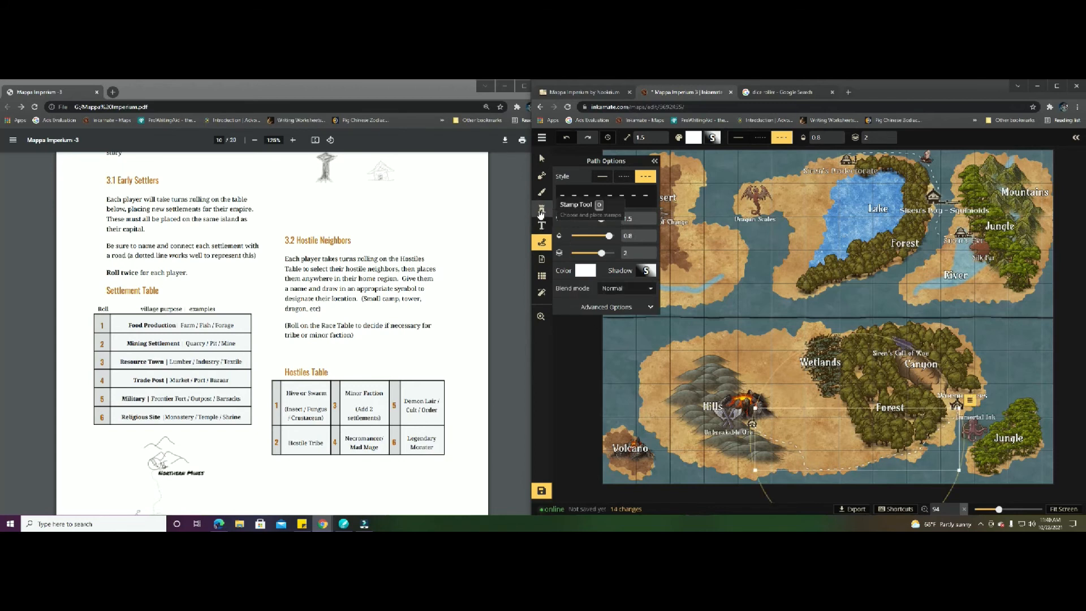
Roll the die again for the southern empire's second settlement and return to the map
click(783, 92)
click(742, 370)
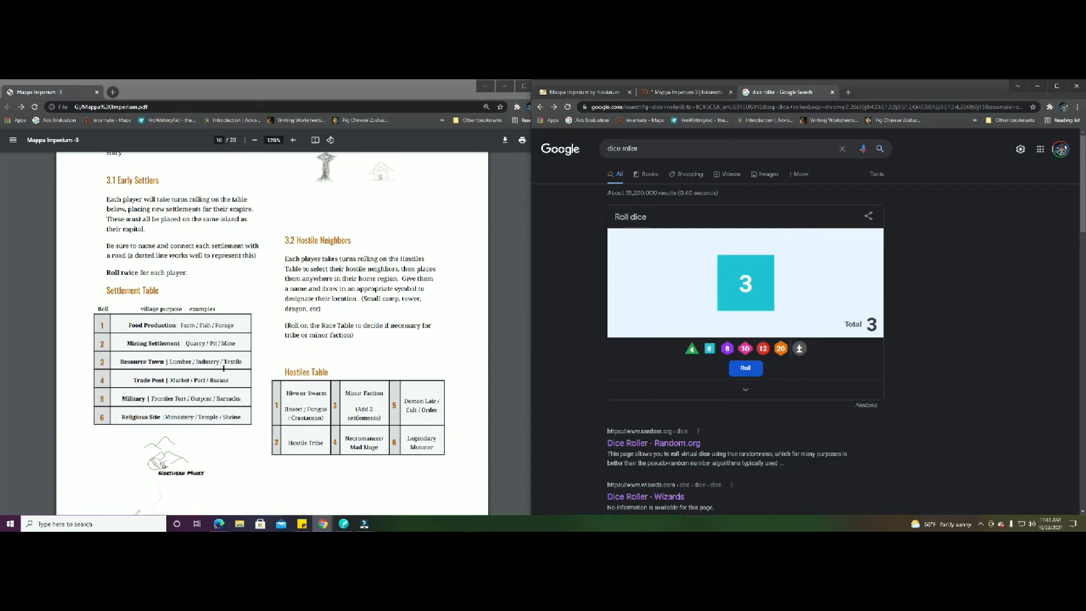
click(682, 92)
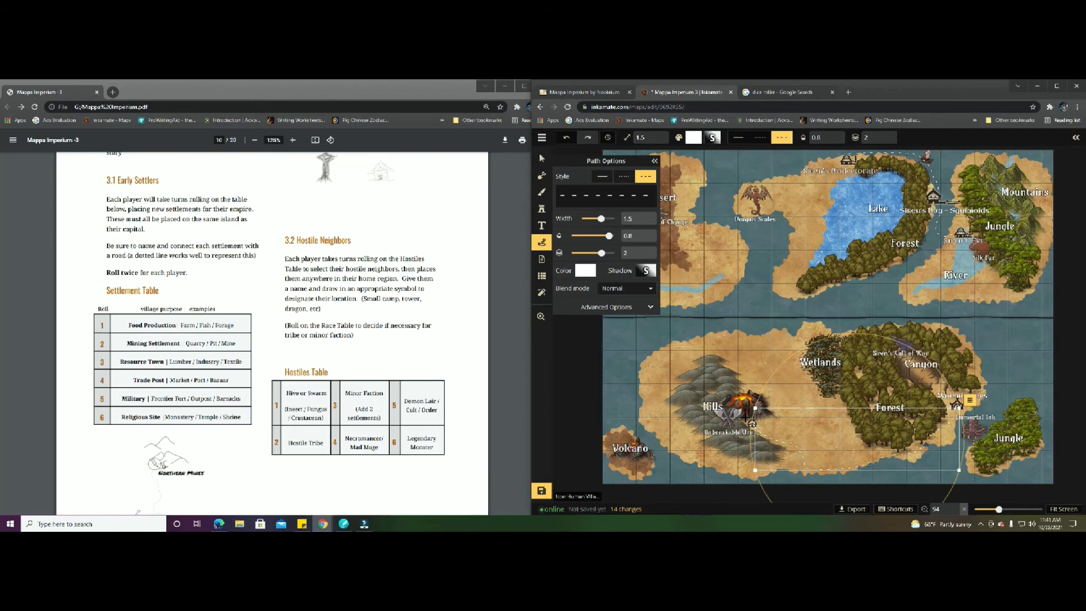
Place another village icon with the same stamp on the southern coast, just below the forest
click(542, 208)
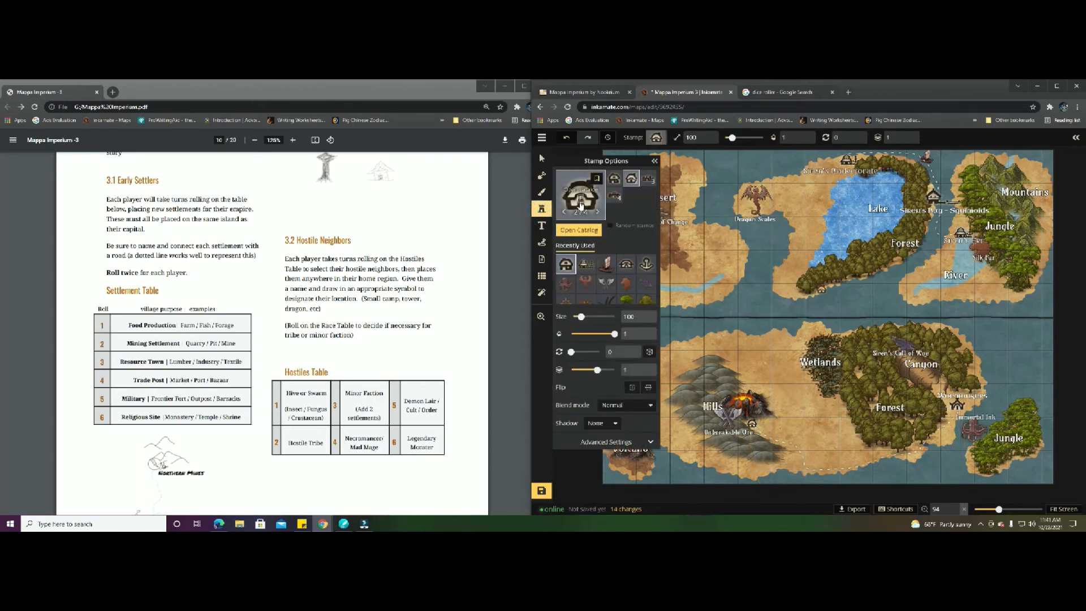
click(597, 208)
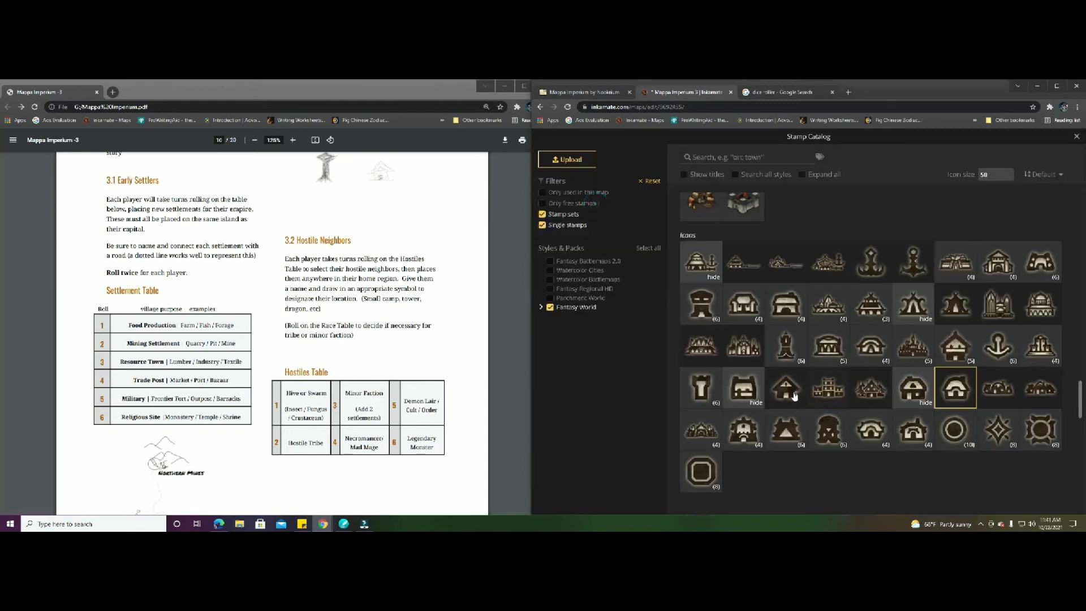
key(Escape)
click(872, 452)
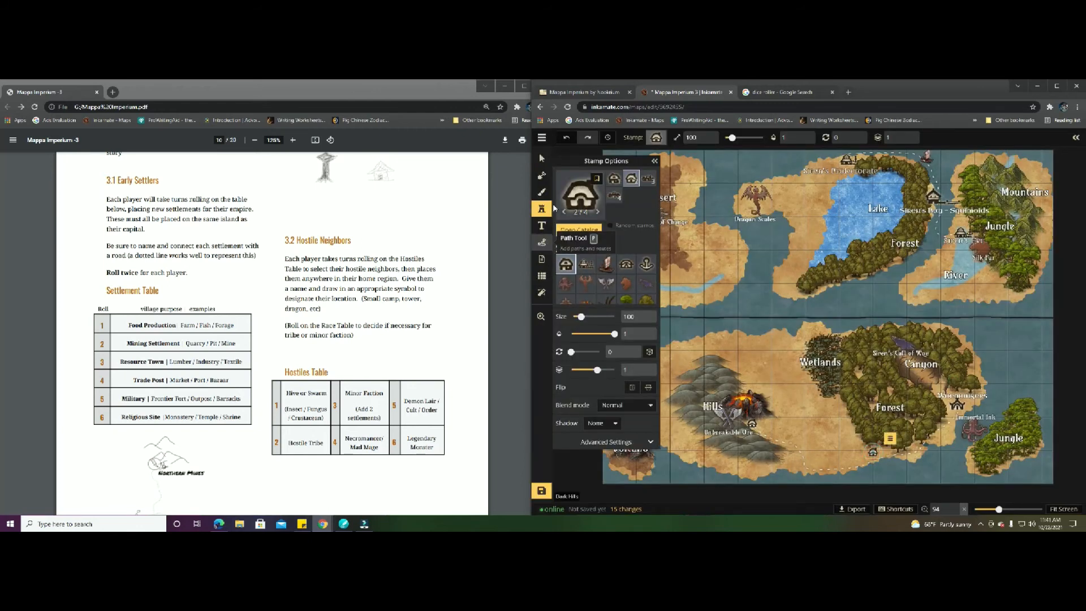
Label the village beside the volcanic crater in the hills "Fiery Camp"
click(542, 229)
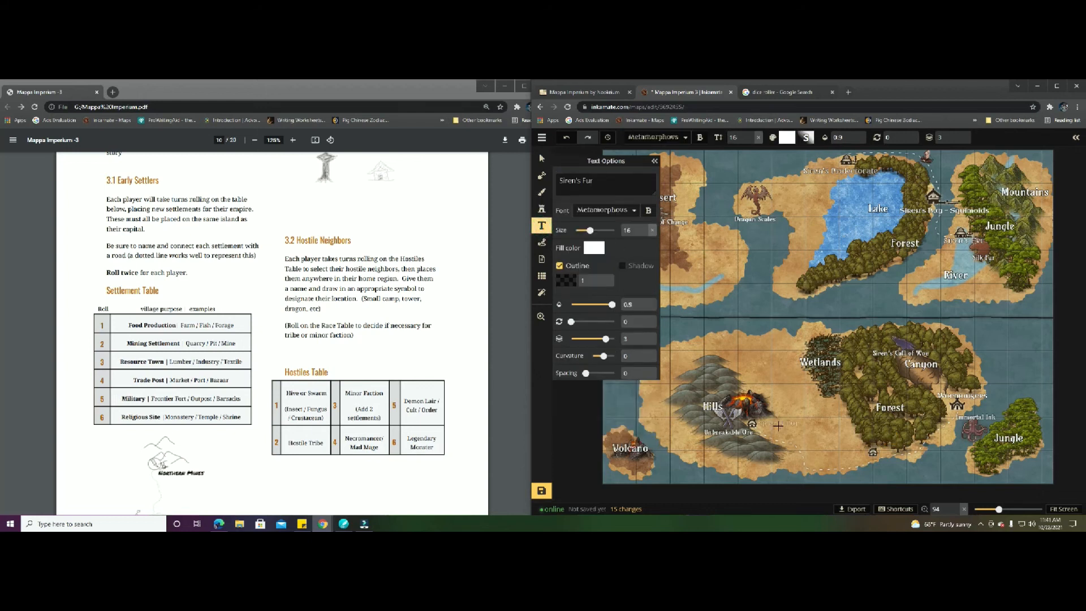
click(778, 425)
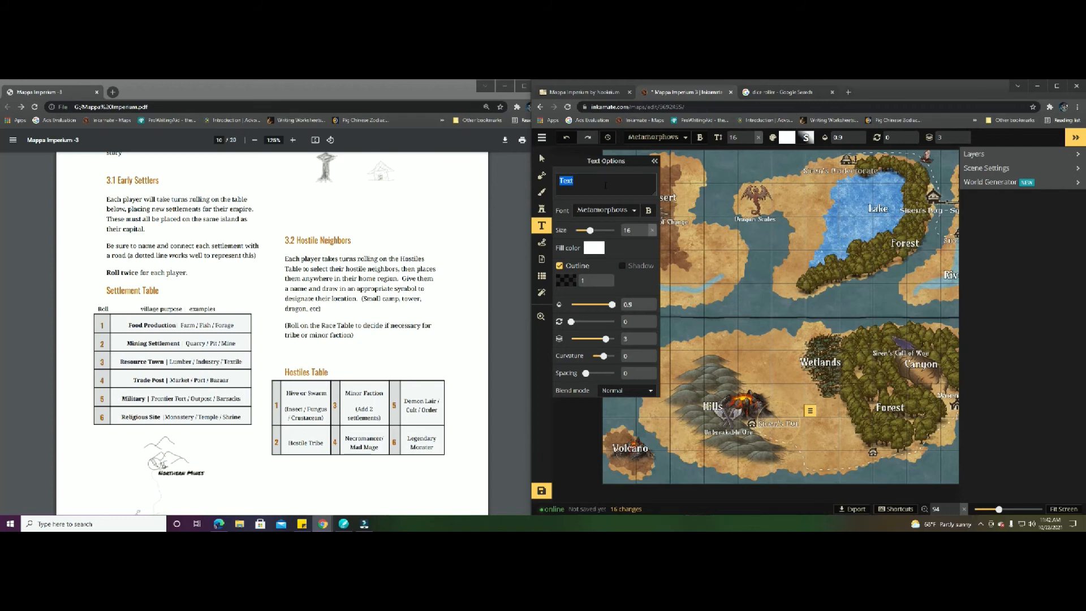
text(Fiery)
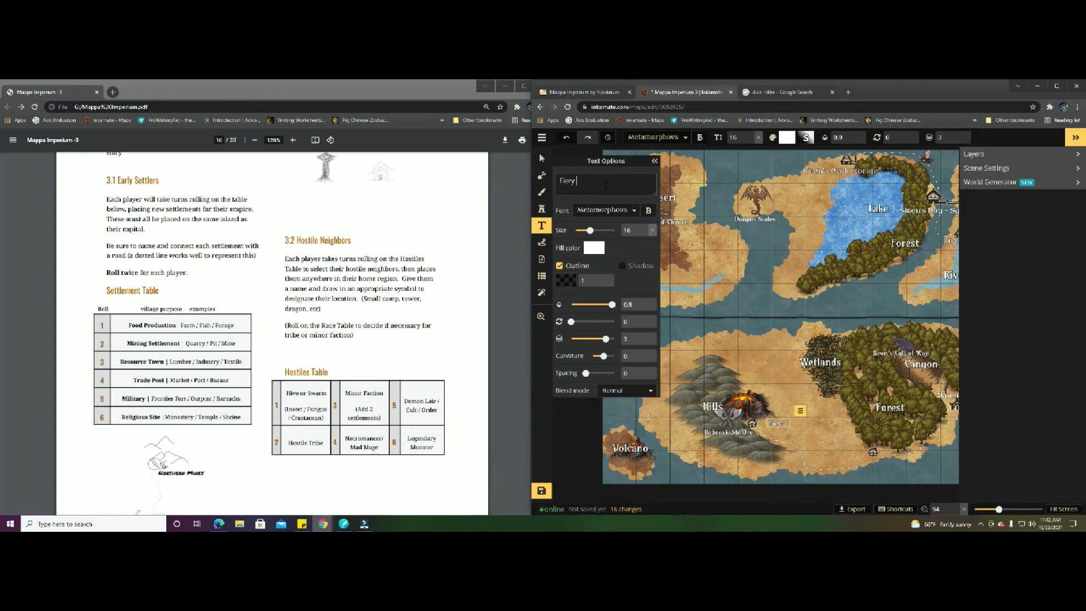
text( Camp)
Label the coastal village south of the forest "Entyor Camp"
click(873, 464)
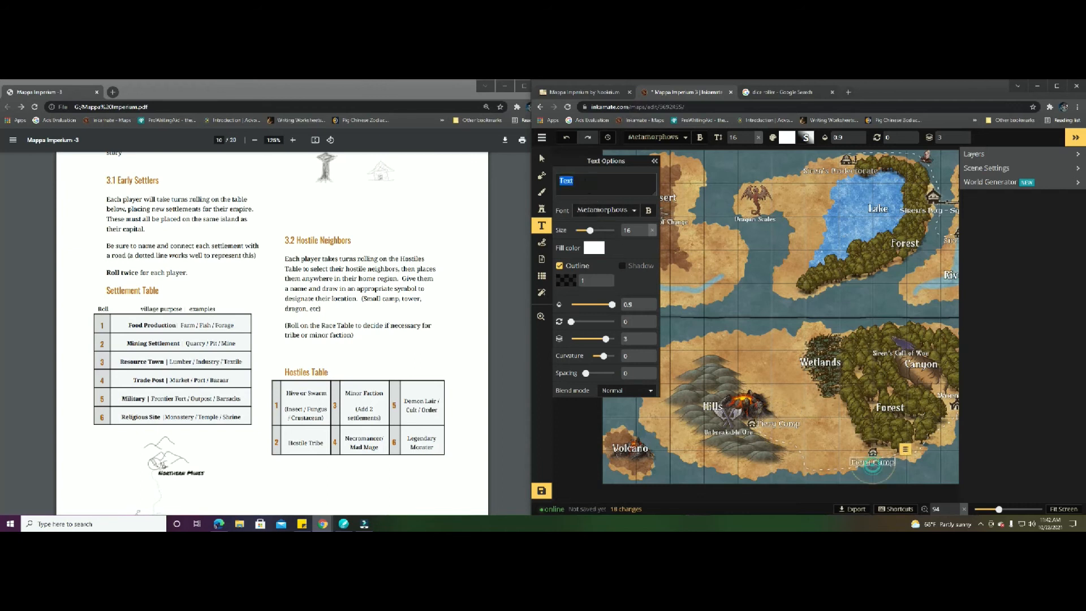
text(Ent)
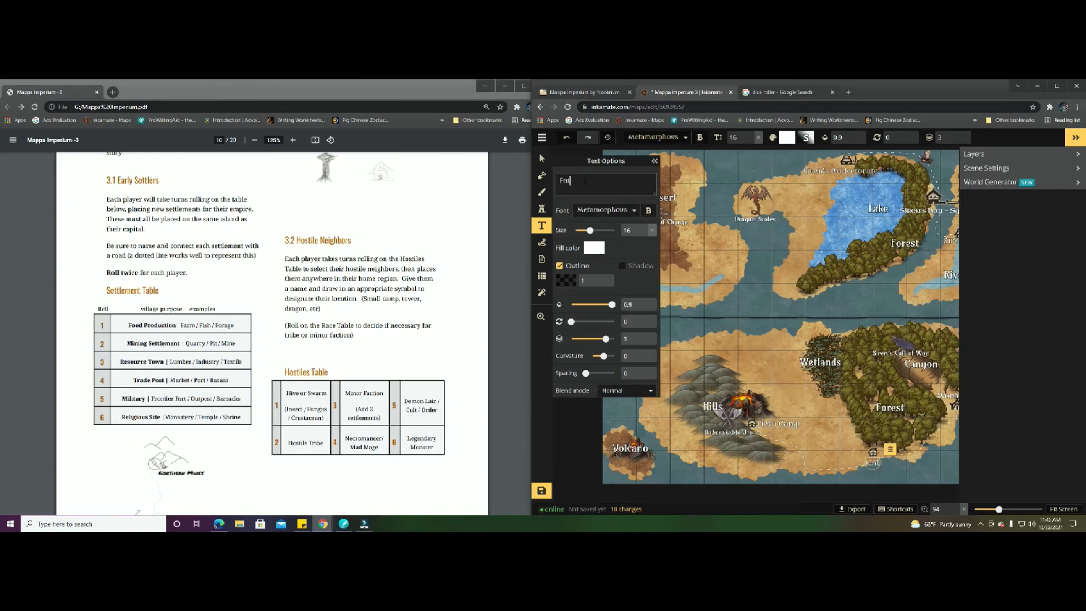
text(yor Camp)
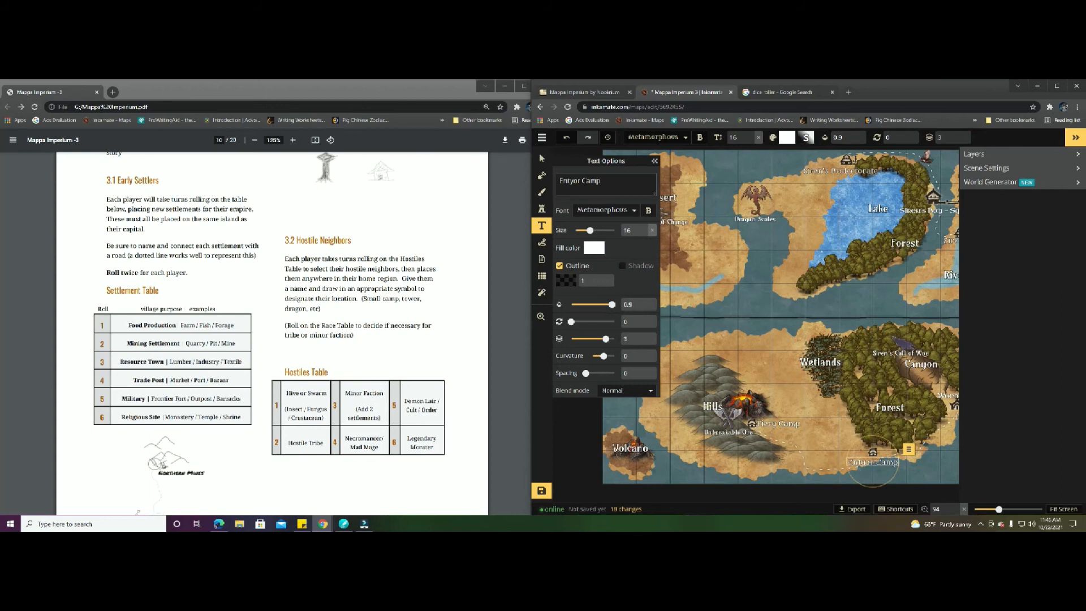
key(Tab)
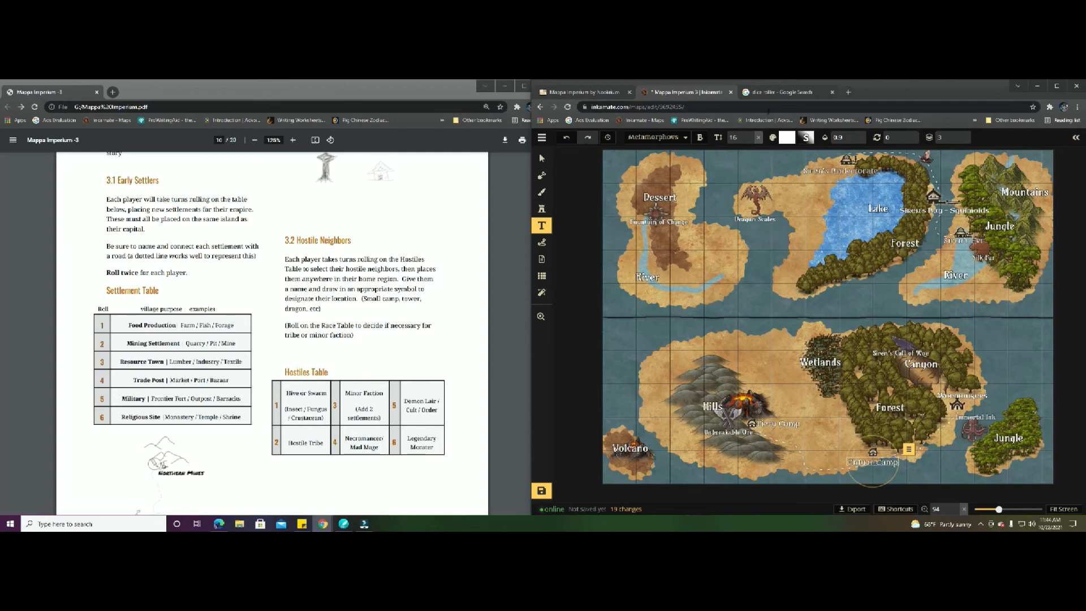
Roll the die for the first hostile neighbour, find the rulebook's Race Table to roll for the tribe's race, and return to the map
click(781, 92)
click(744, 368)
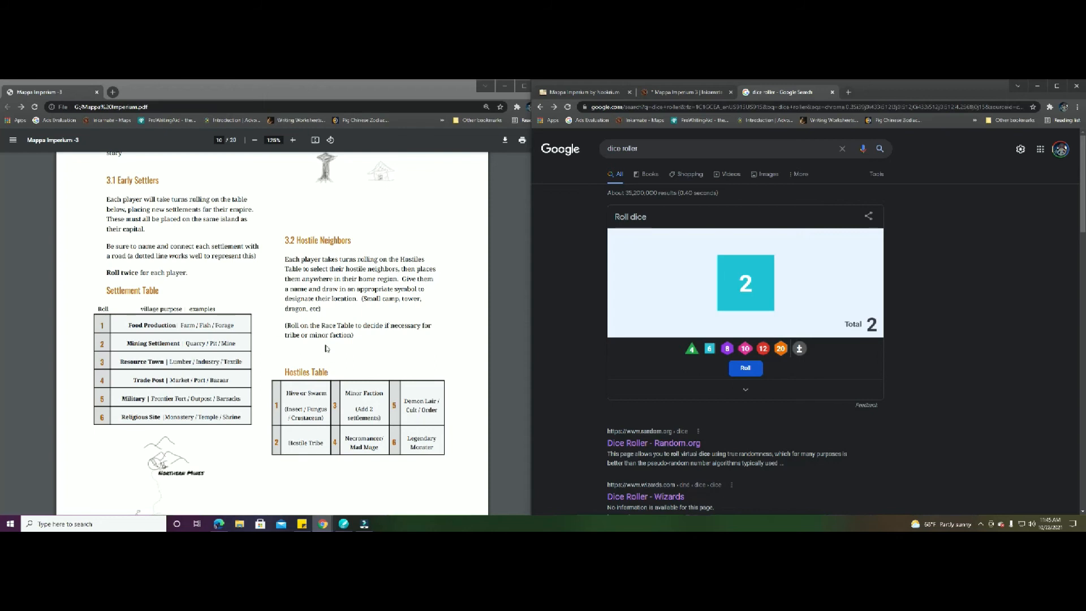
scroll(326, 342, up, 8)
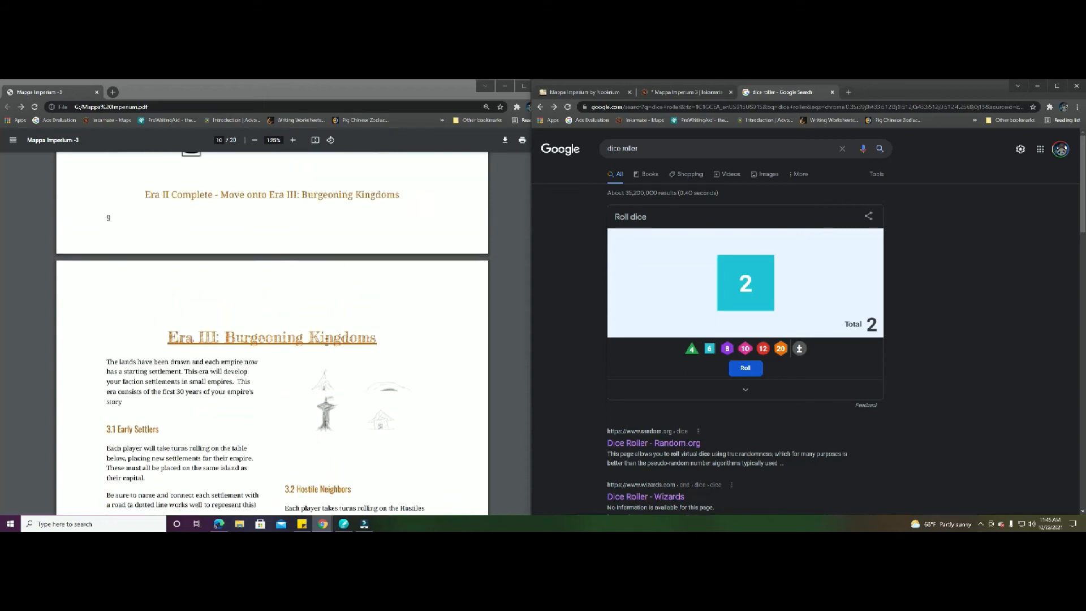
scroll(327, 342, down, 7)
scroll(327, 342, up, 15)
scroll(327, 342, up, 10)
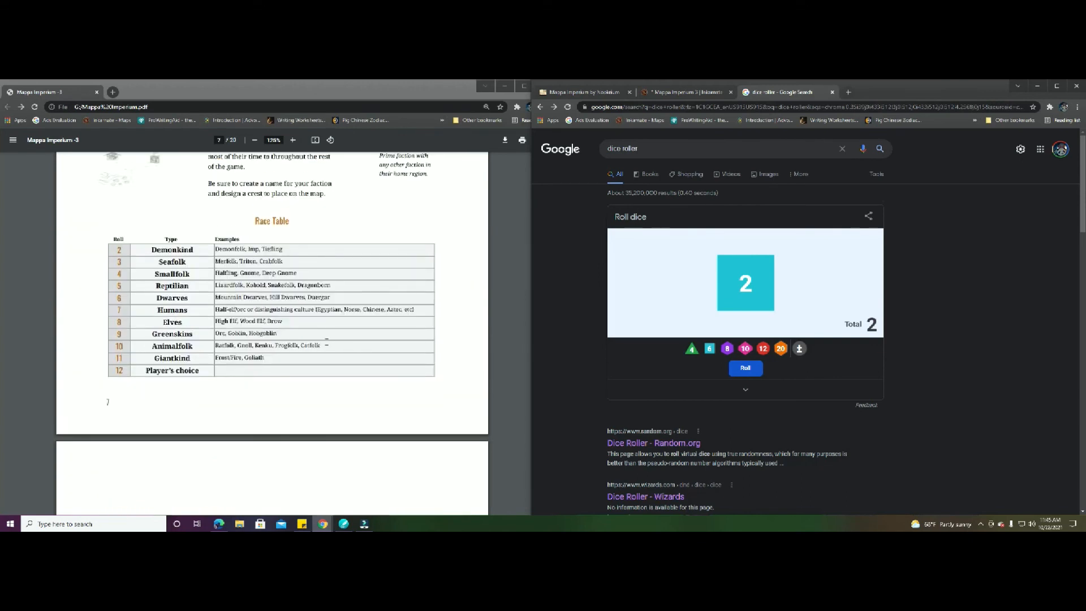
click(738, 370)
click(684, 91)
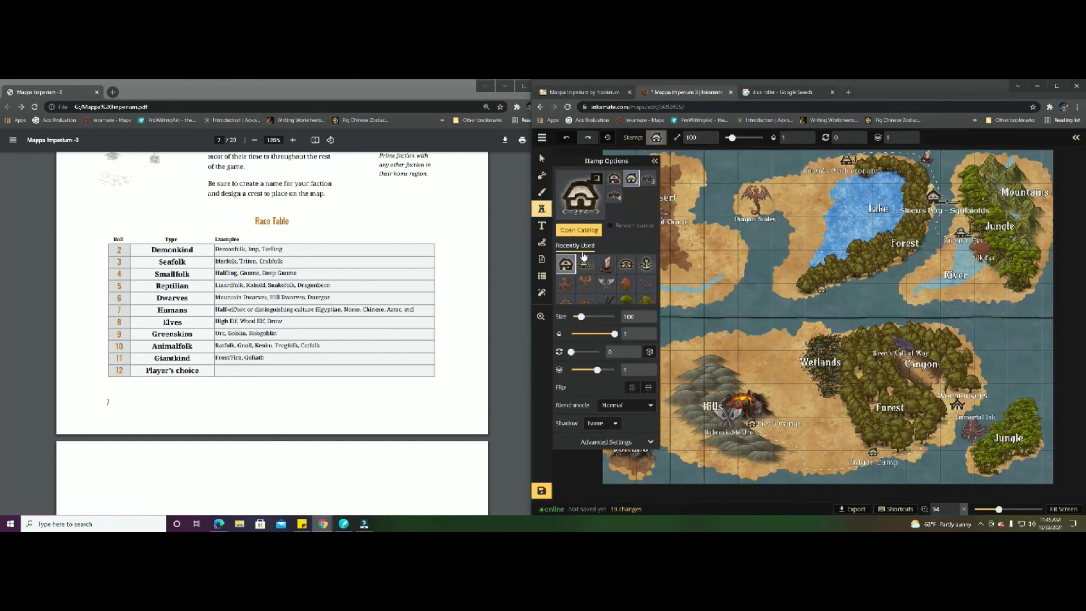
Place the last orc tower icon of the set at size 153 beside the dragon emblem, west of the lake
click(571, 231)
click(828, 430)
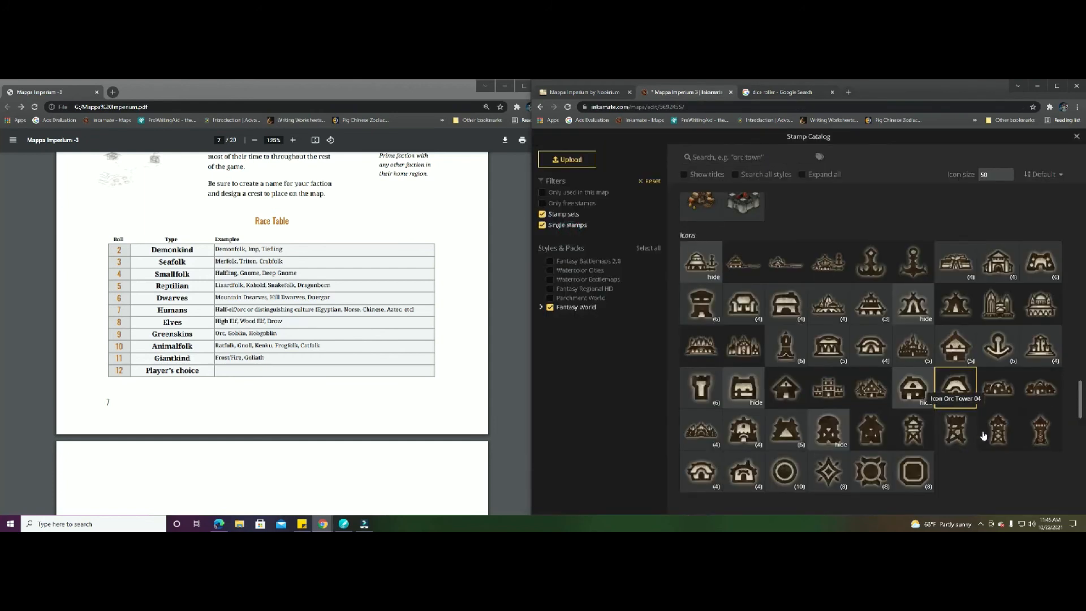
click(1038, 433)
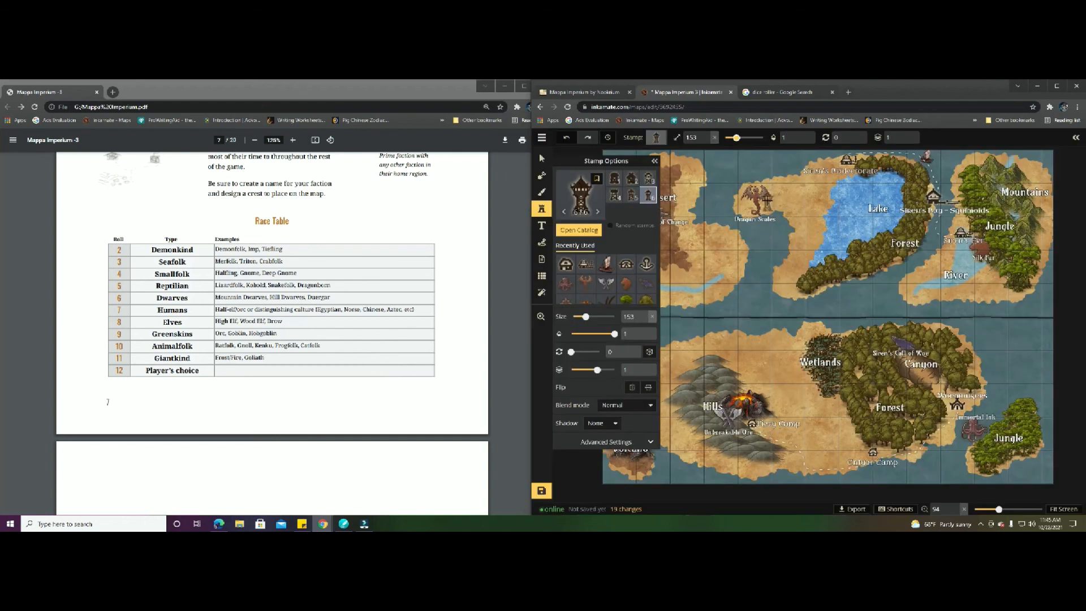
click(771, 198)
scroll(363, 354, down, 20)
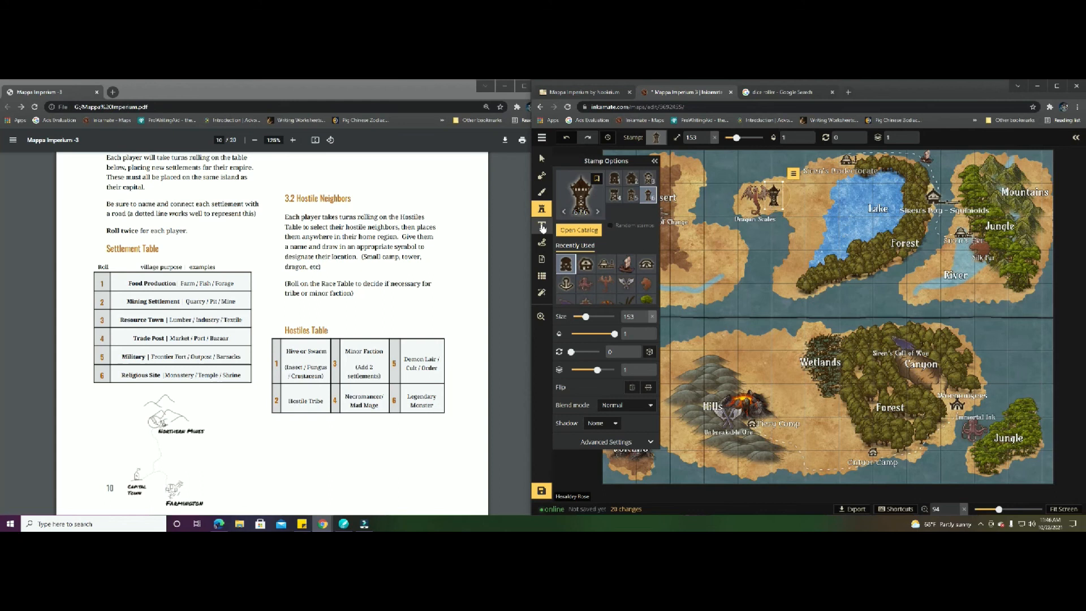
Label the orc tower west of the lake "Imp Spawn", replacing the first attempted name
click(541, 225)
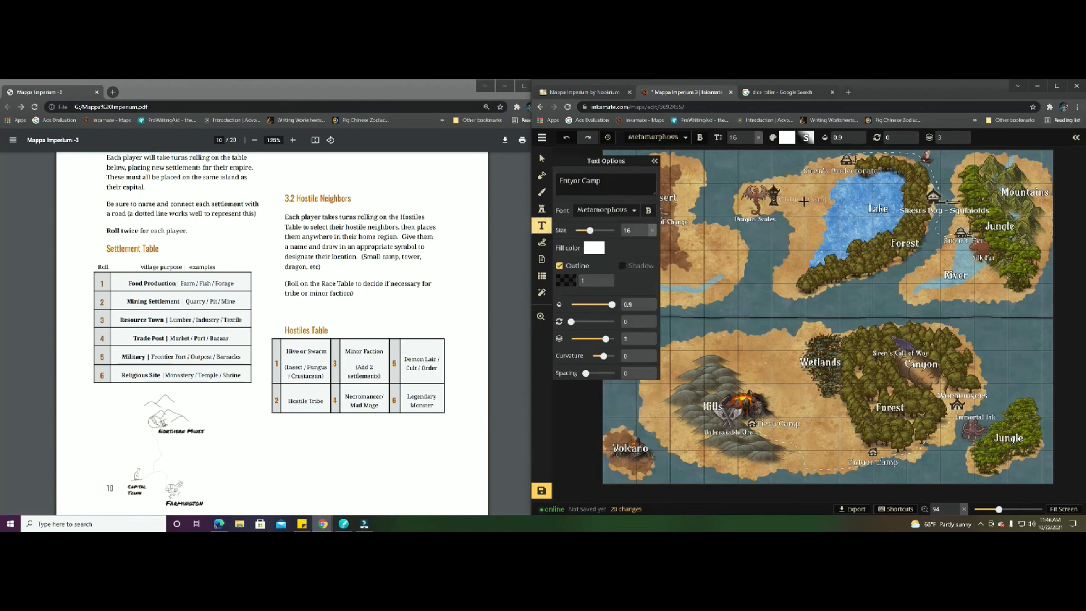
click(803, 201)
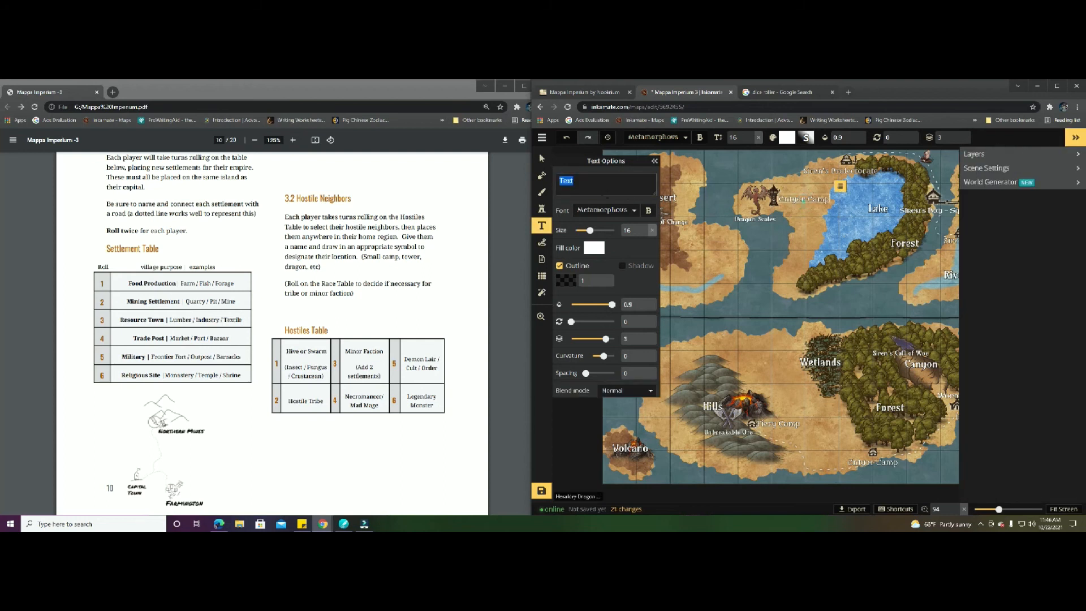
text(Dragonspa)
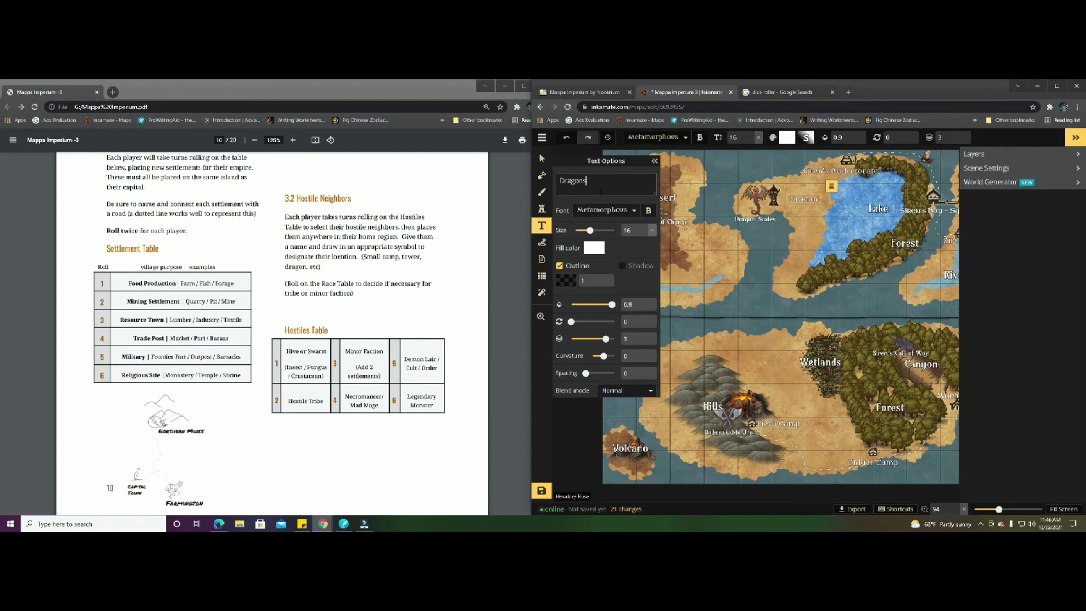
key(BackSpace)
key(BackSpace)
key(BackSpace)
key(BackSpace)
key(BackSpace)
key(BackSpace)
key(BackSpace)
key(BackSpace)
key(BackSpace)
text(ImpSpa)
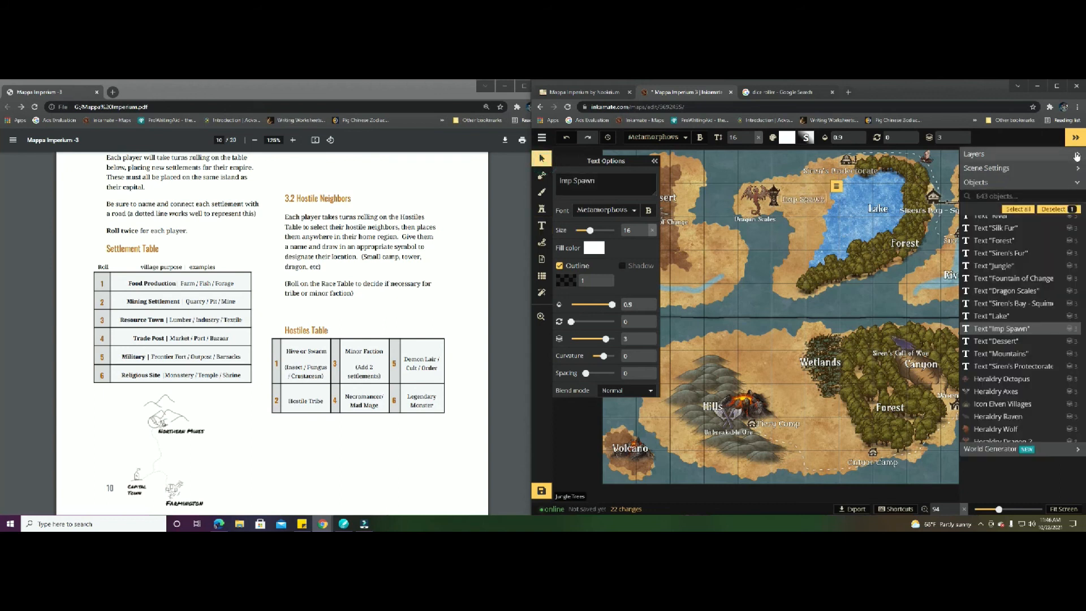
Roll the die for the second hostile neighbour on the rulebook's Hostiles Table and return to the map
click(1075, 137)
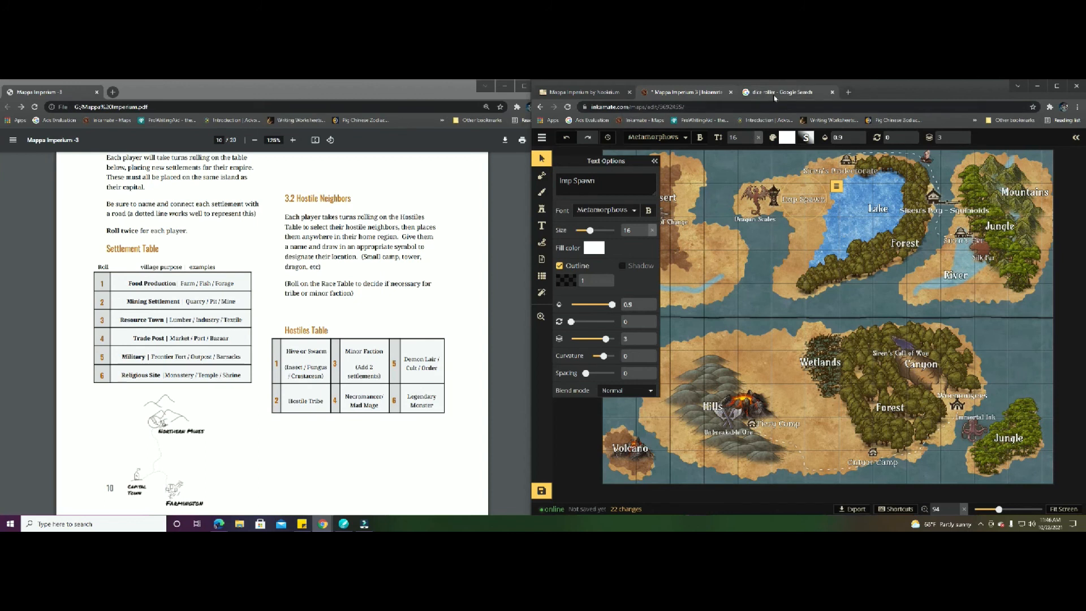
click(783, 92)
click(744, 369)
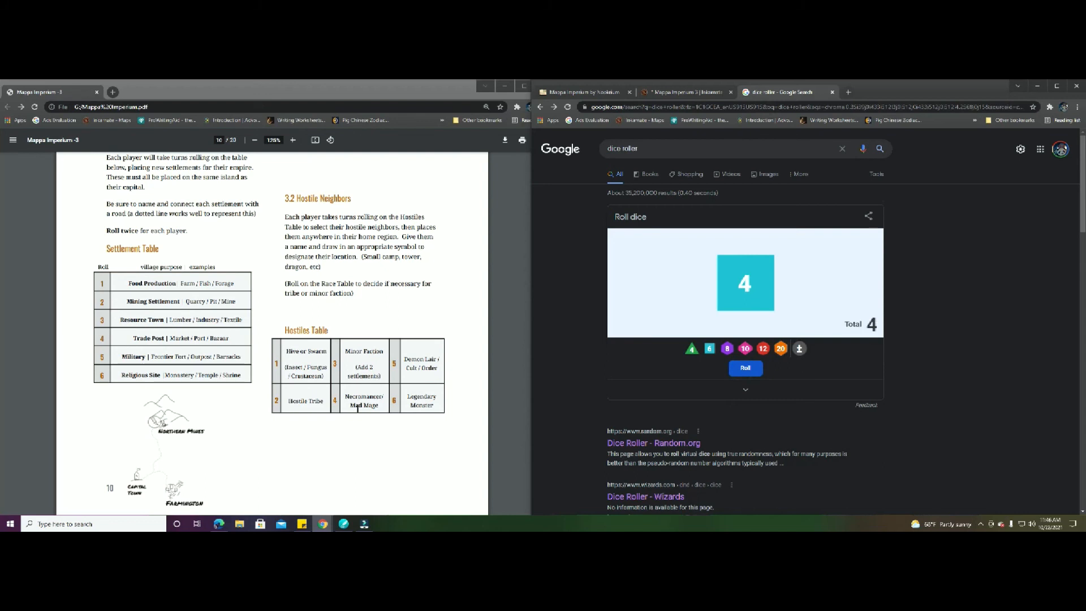
click(684, 92)
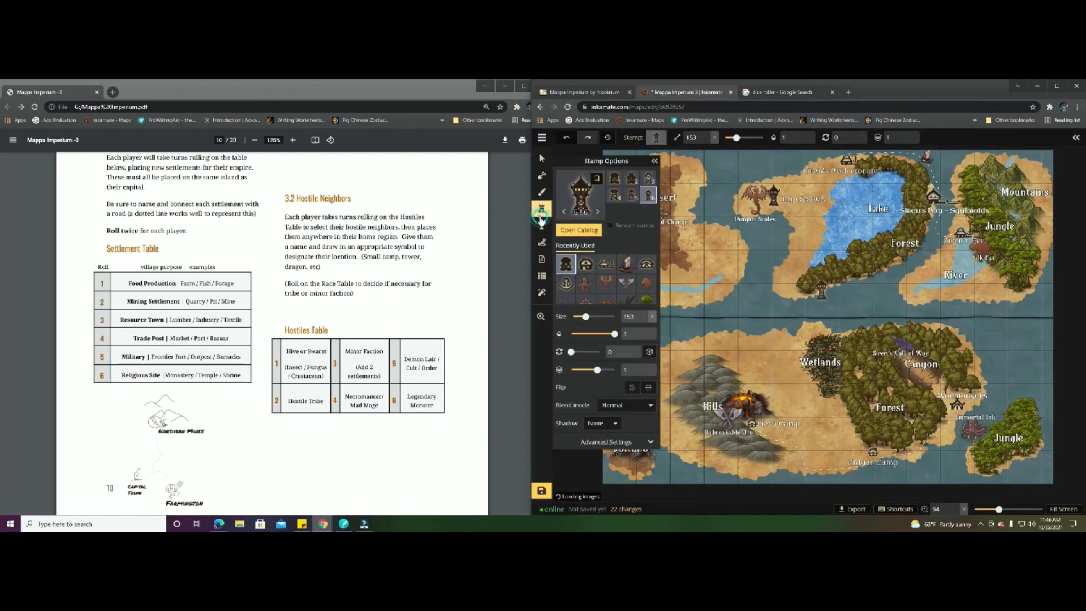
Place the last narrow tower icon of its stamp set in the forest, just north of the "Forest" label, as the mage's tower
click(575, 230)
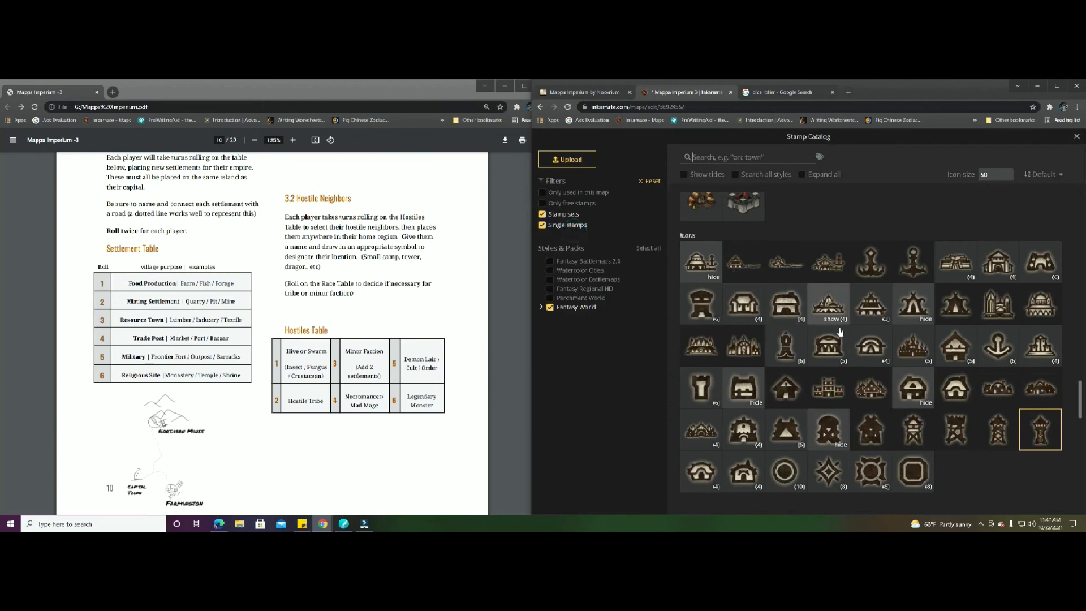
click(791, 362)
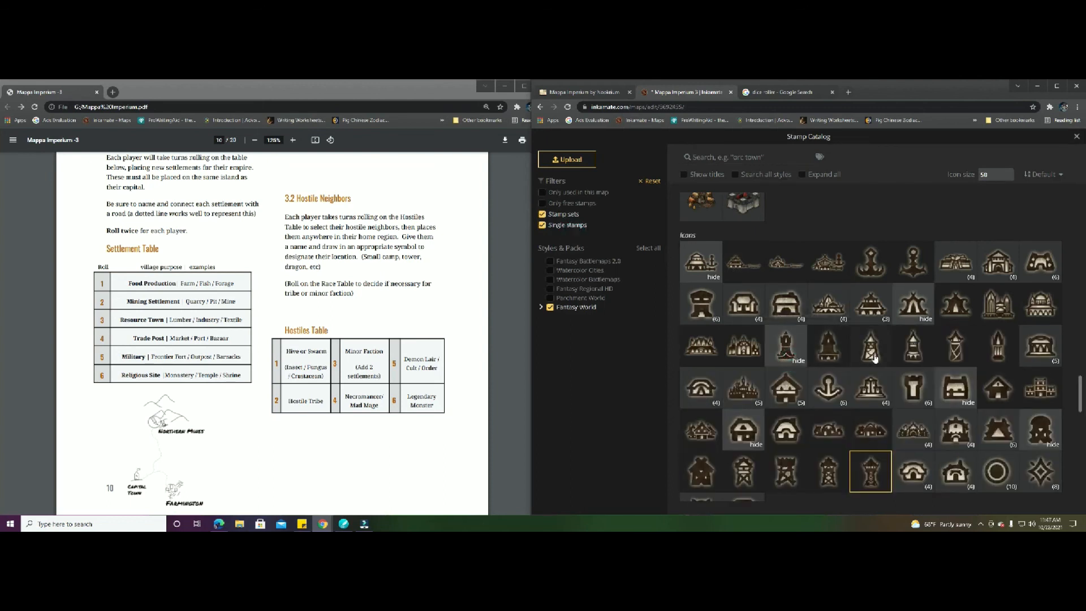
click(998, 350)
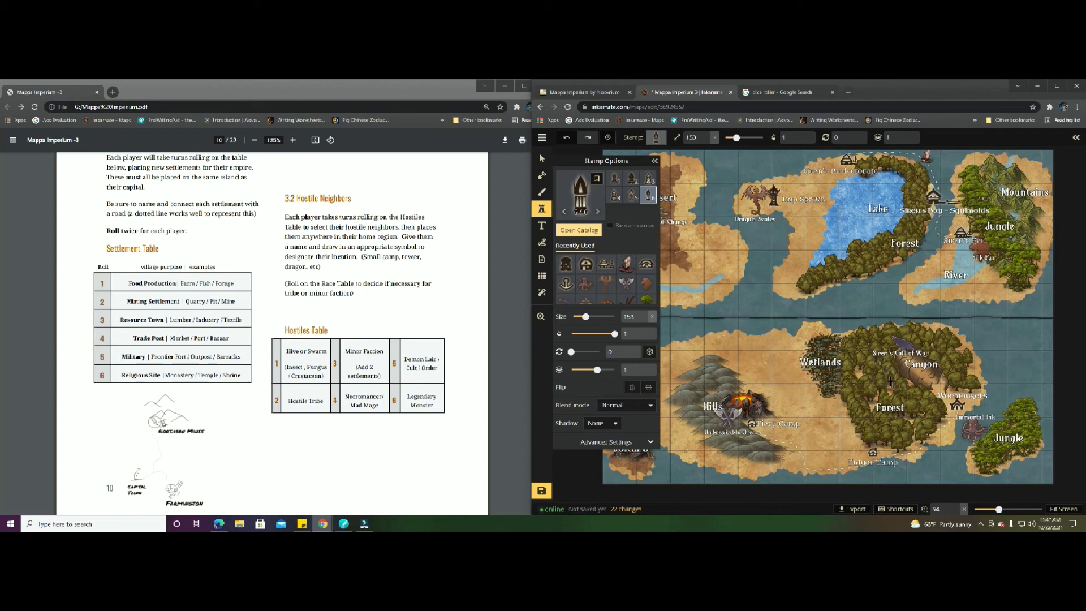
click(890, 381)
drag(736, 136, 732, 137)
Add a text label beneath the forest tower and roll two six-sided dice for a name from the rulebook's Random Name List
click(541, 225)
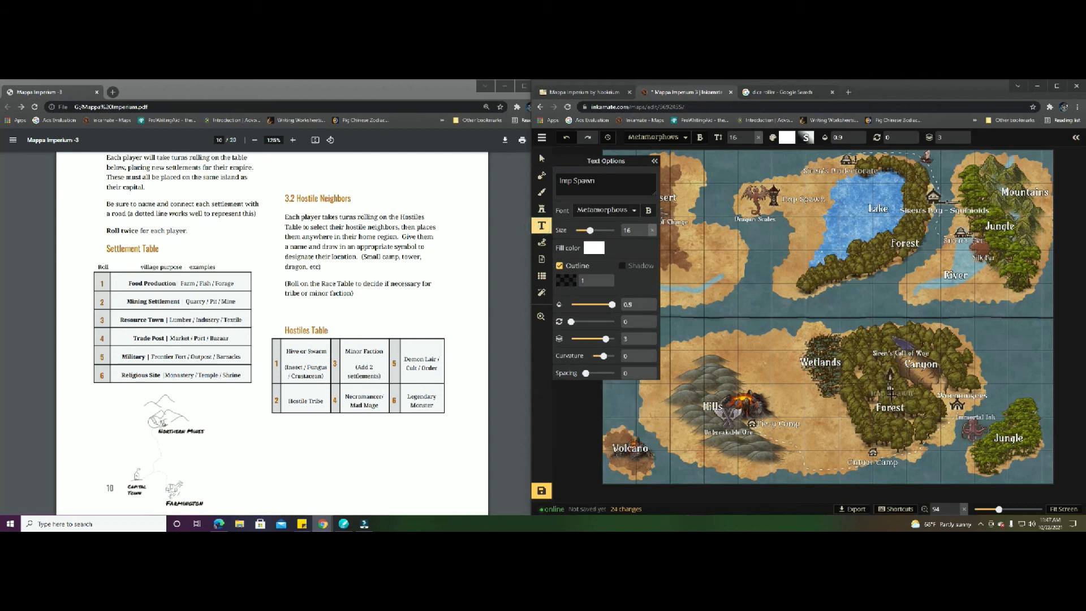
click(892, 394)
scroll(234, 301, up, 5)
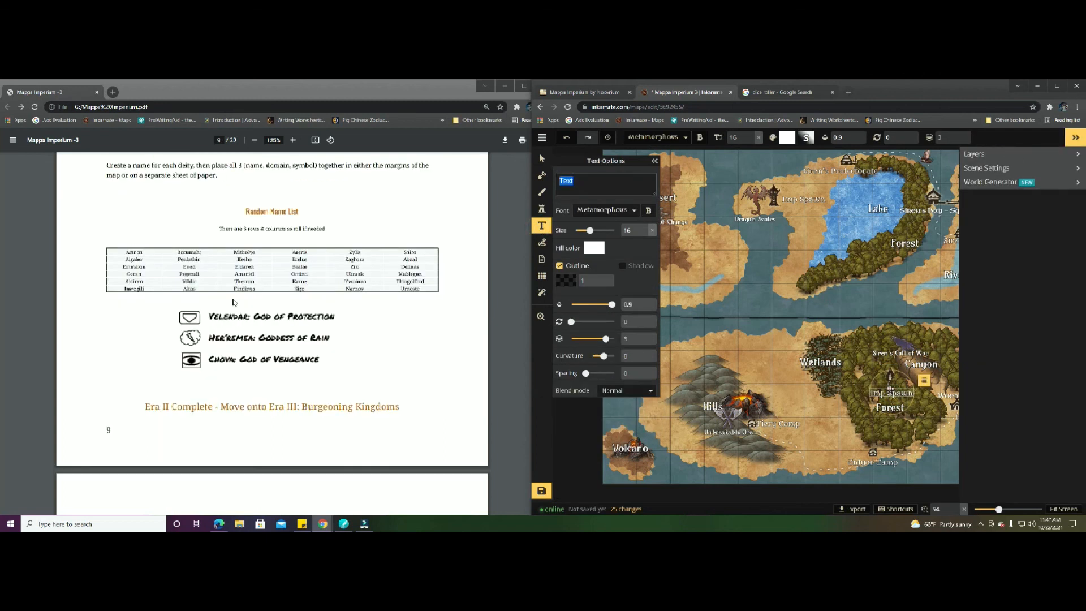
click(772, 92)
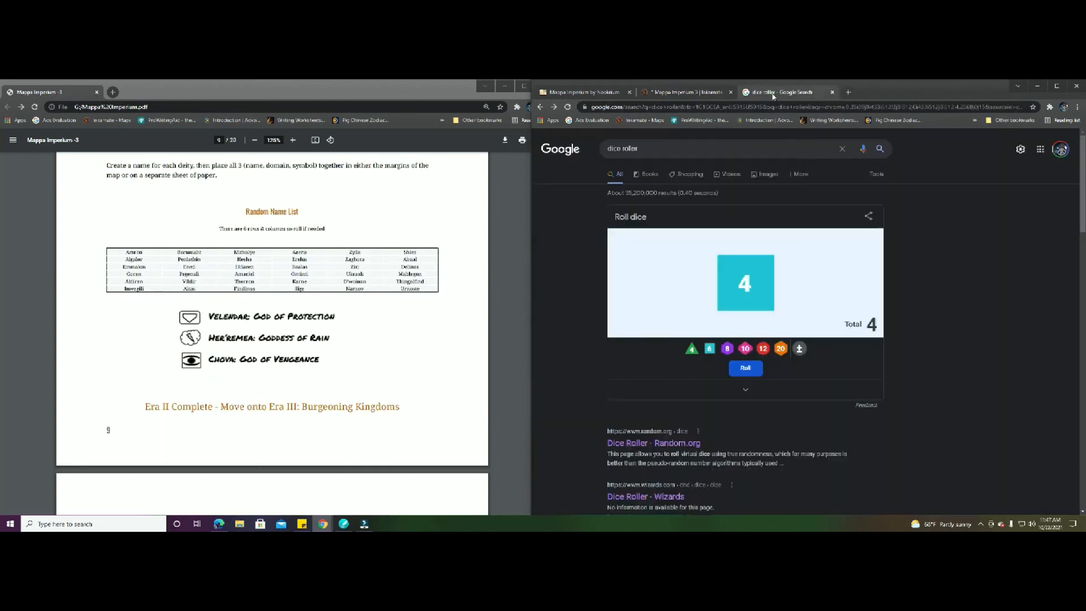
click(712, 351)
click(735, 368)
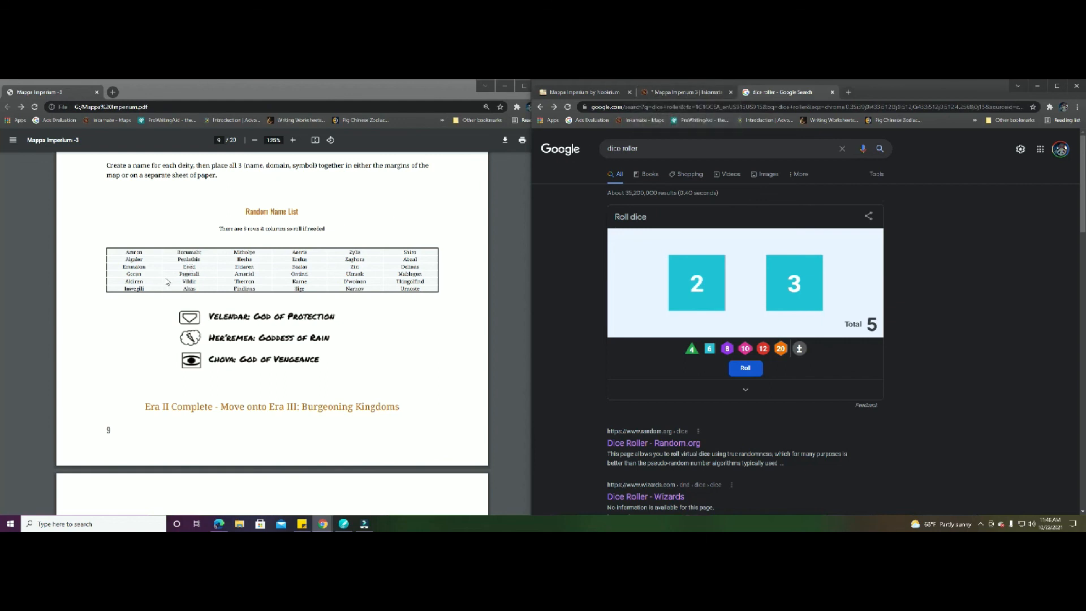
click(689, 92)
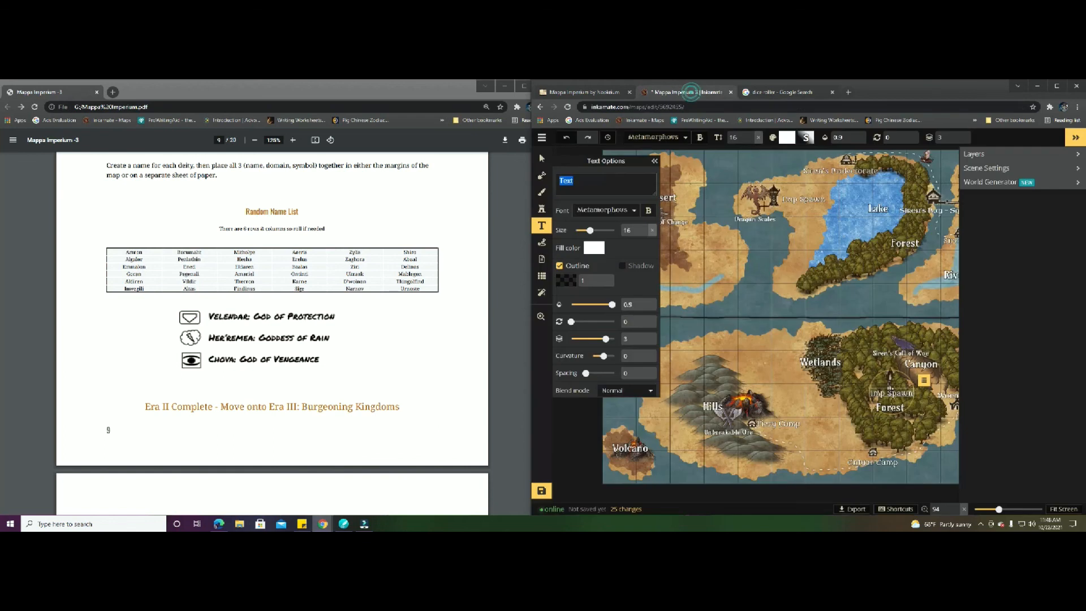
Set the forest tower's label to "Goran the Mage" and clear the options away from the map
text(Gora)
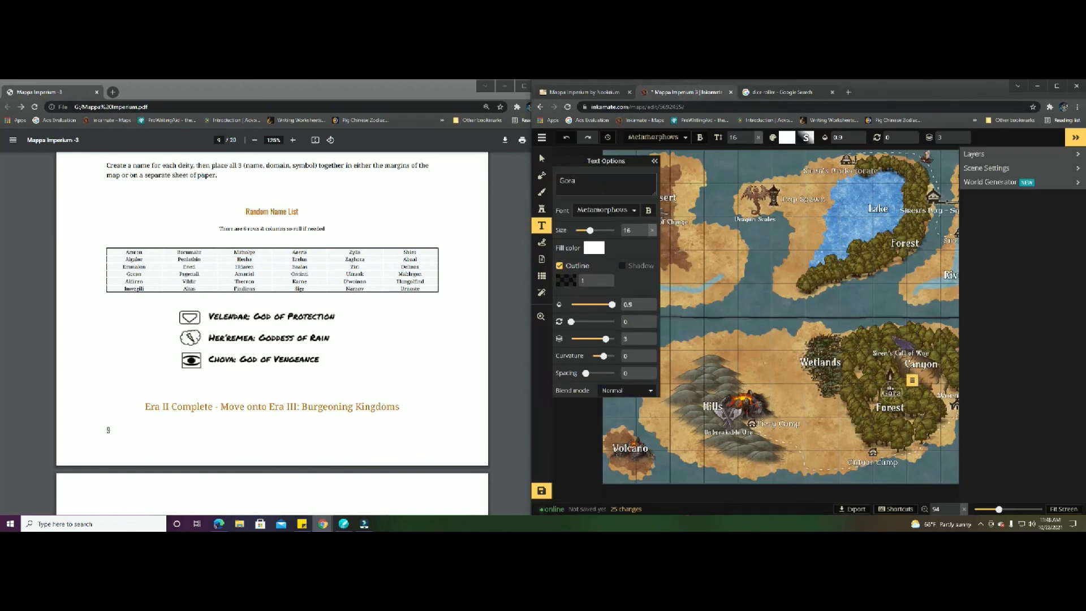
text(n the Mage)
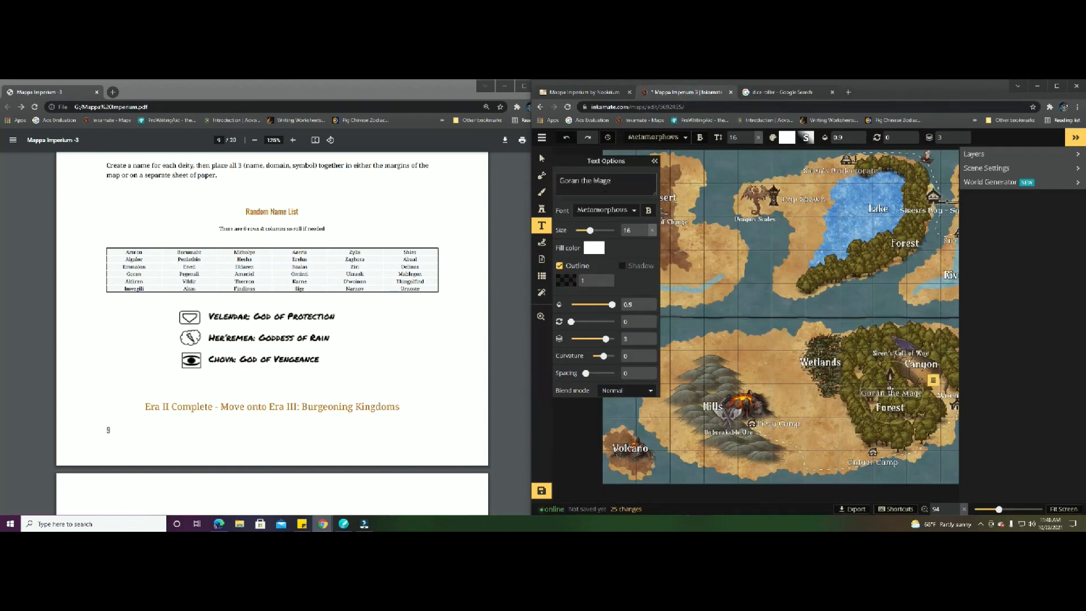
click(654, 161)
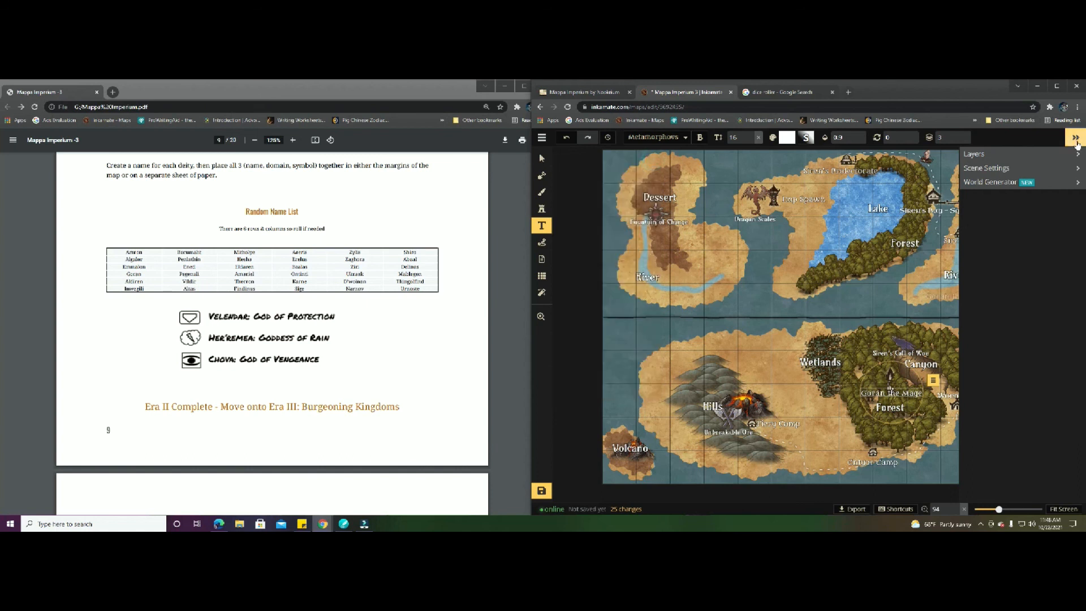
click(1075, 136)
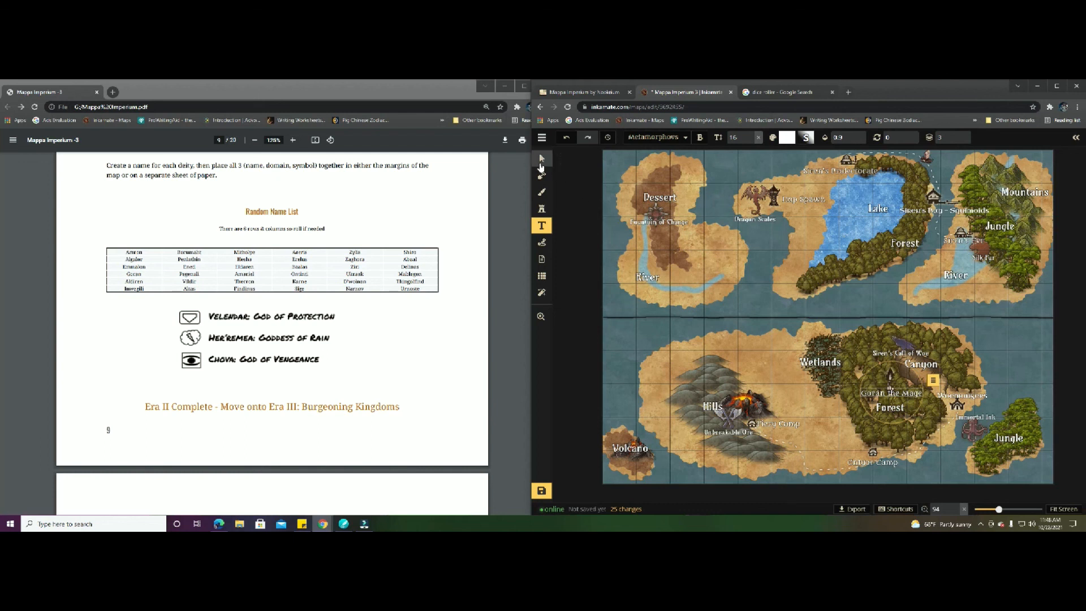
Review the rulebook's deity, Era III settlement and hostile neighbour sections and the Era IV Age of Discovery table
click(356, 340)
scroll(356, 340, down, 6)
scroll(356, 340, down, 3)
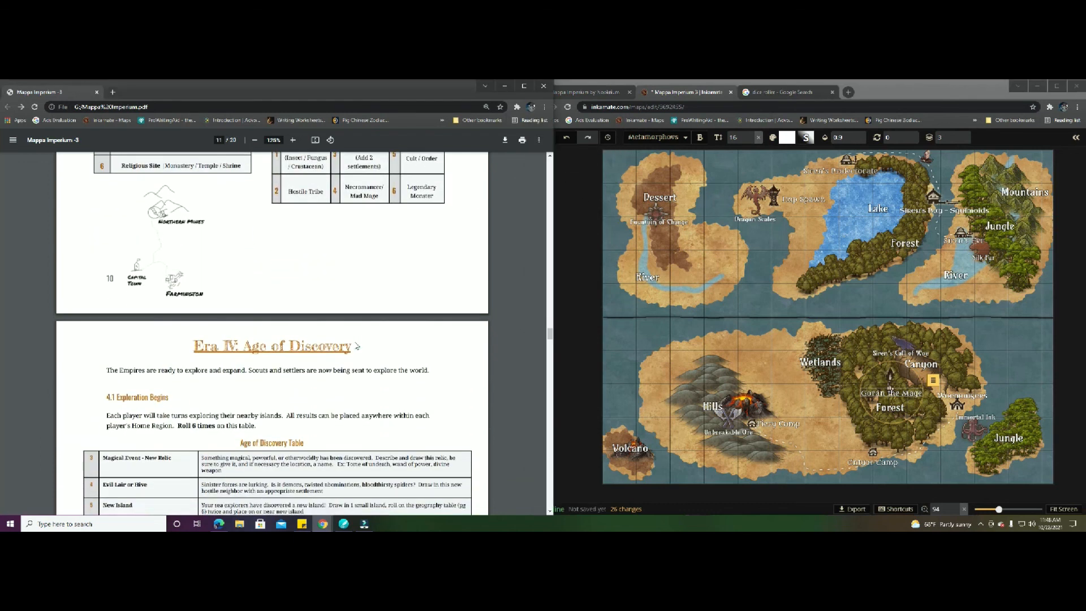
scroll(357, 346, up, 15)
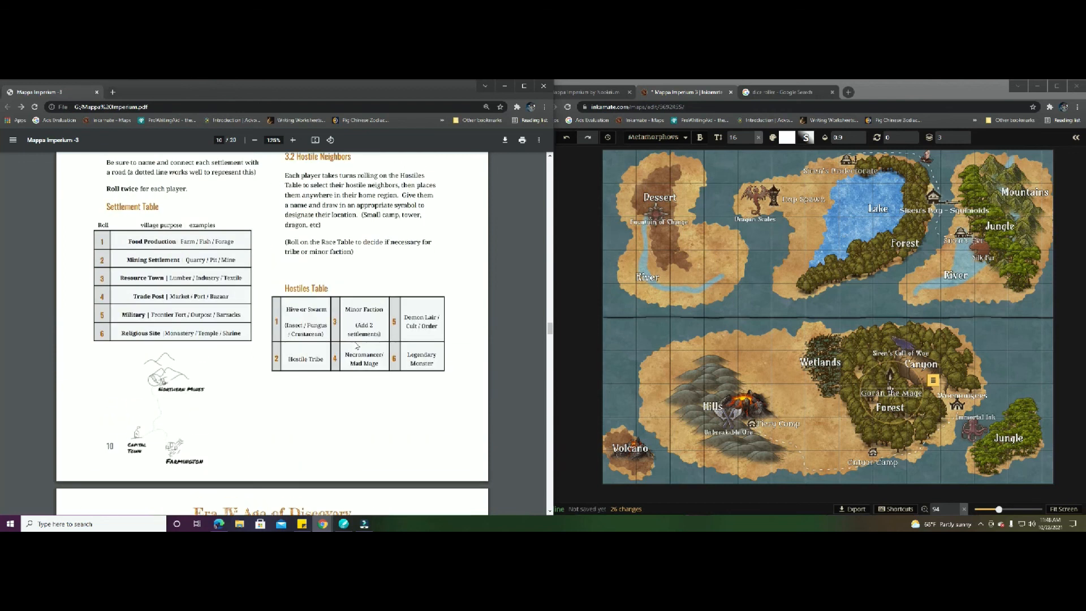
scroll(357, 340, up, 6)
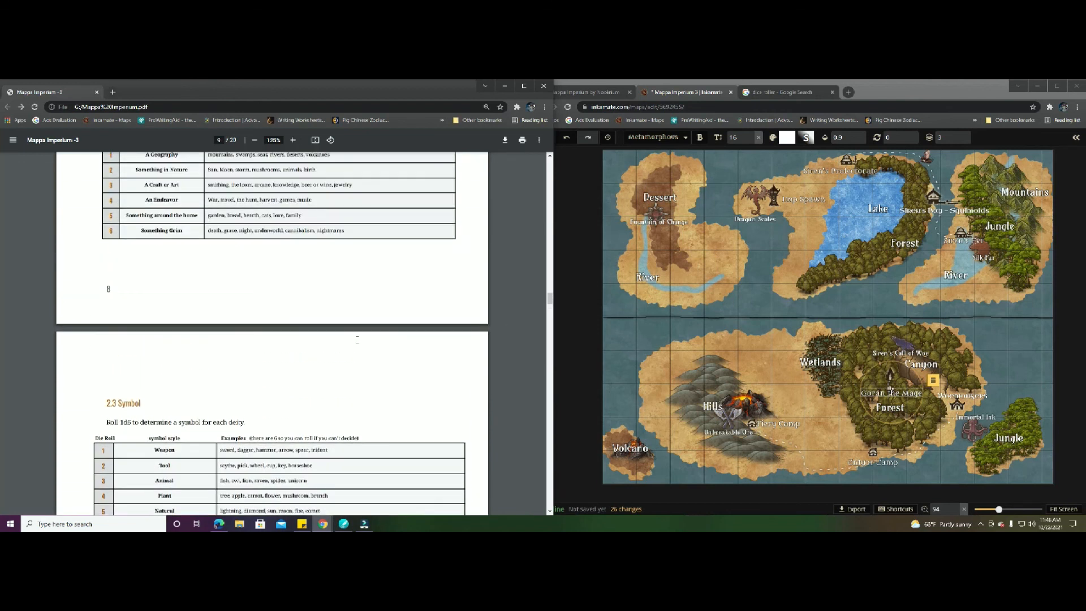
scroll(357, 342, down, 4)
scroll(357, 343, down, 15)
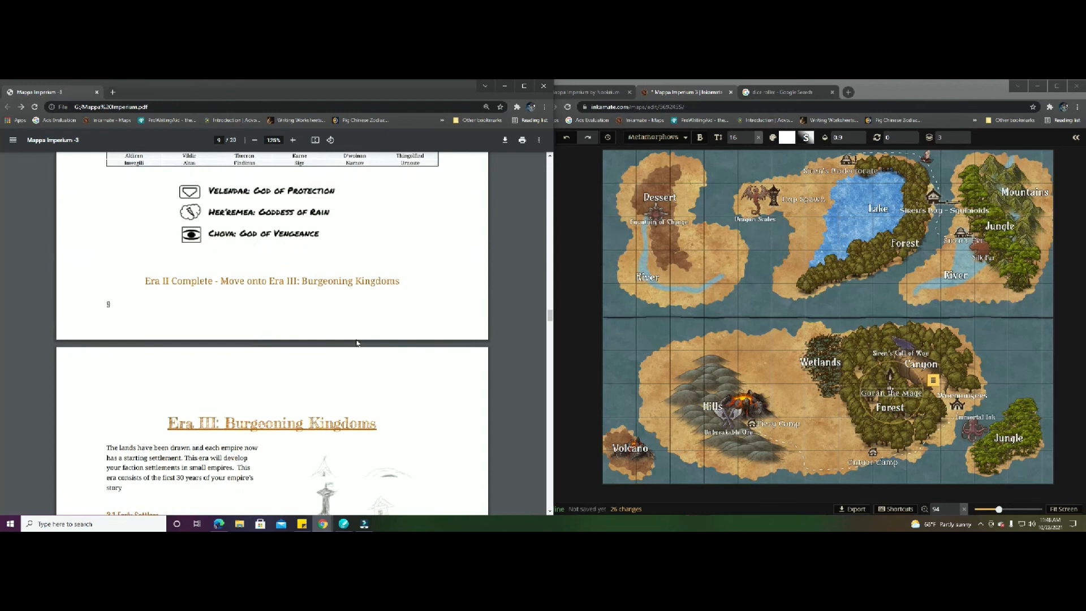
scroll(360, 346, down, 8)
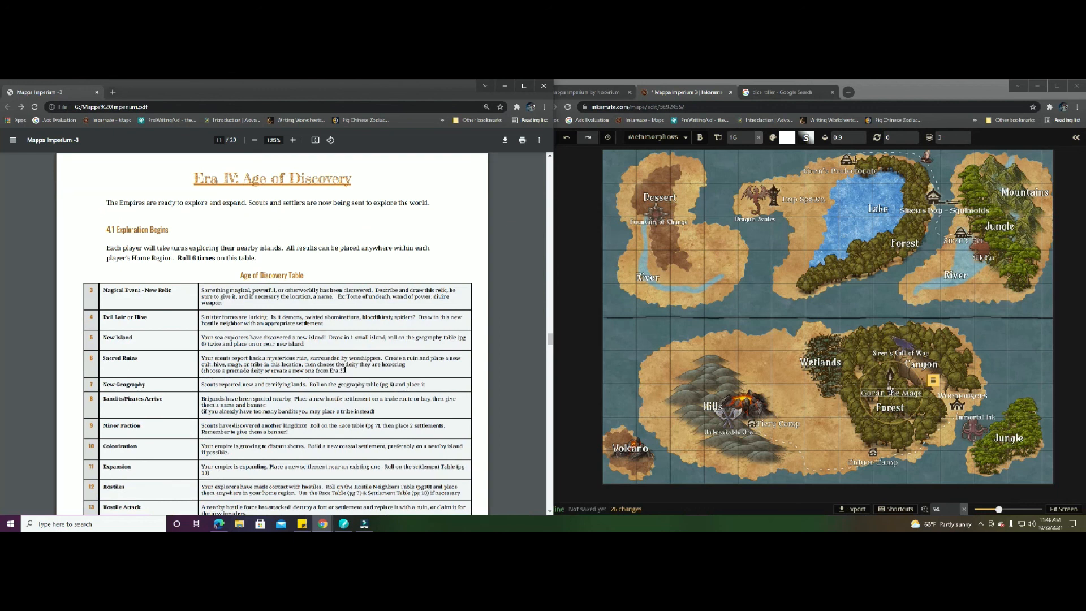
scroll(283, 323, up, 10)
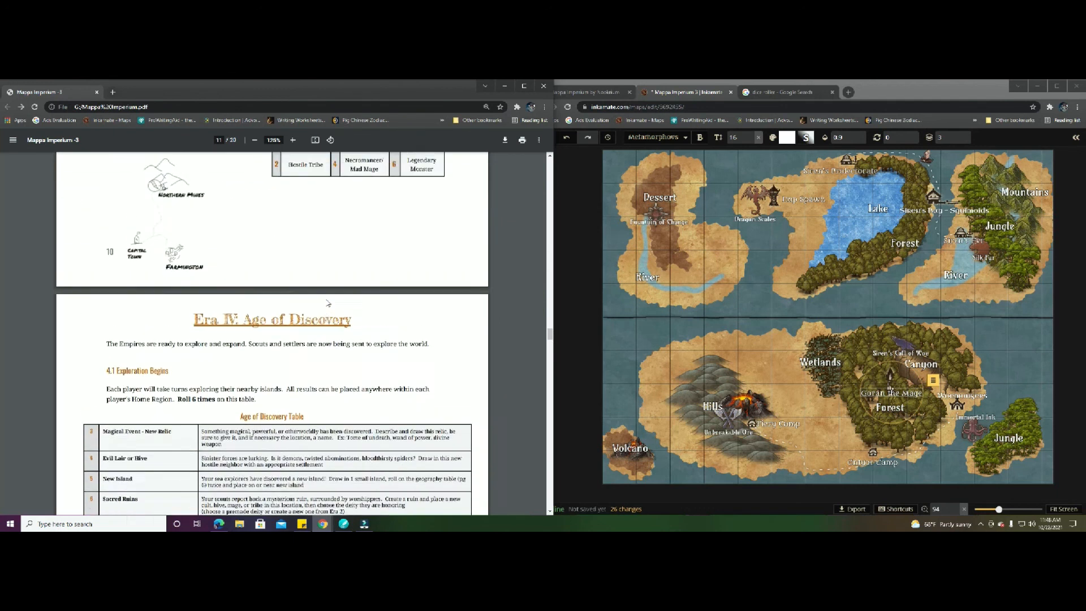
scroll(328, 304, up, 4)
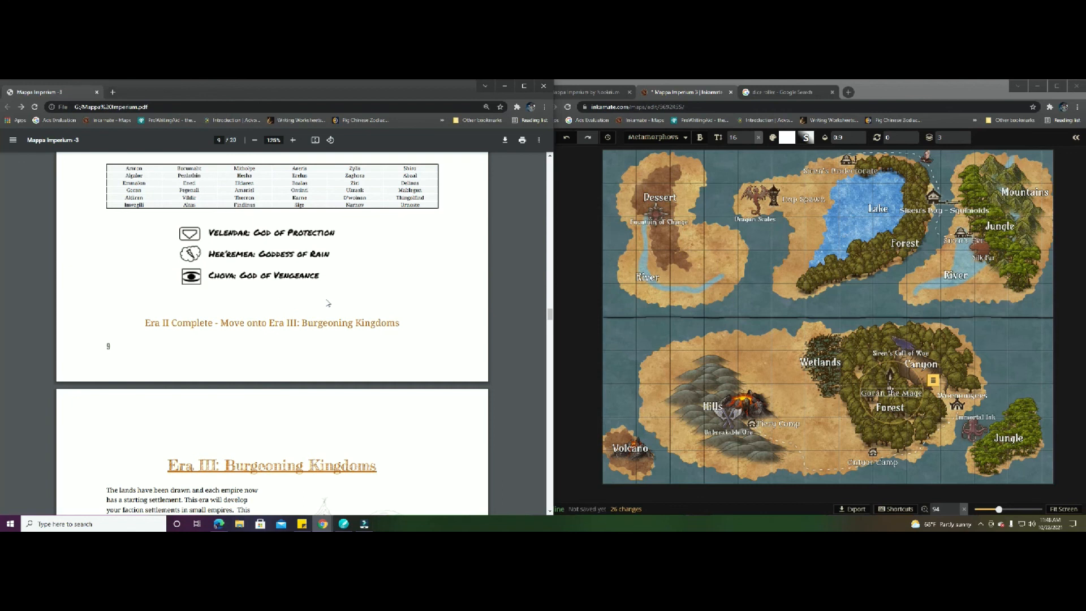
scroll(328, 304, down, 11)
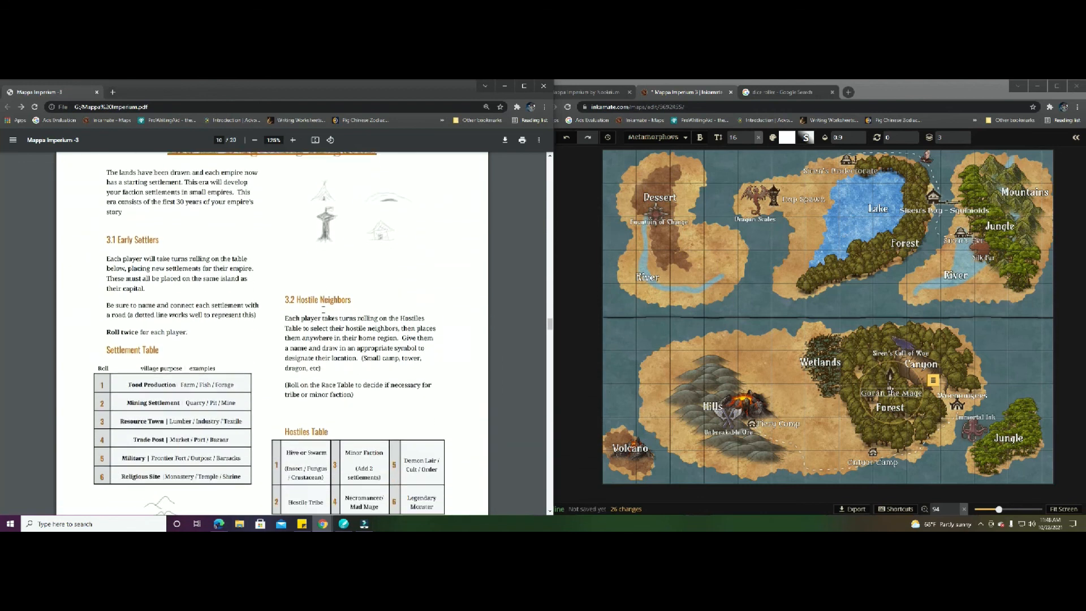
scroll(323, 314, down, 3)
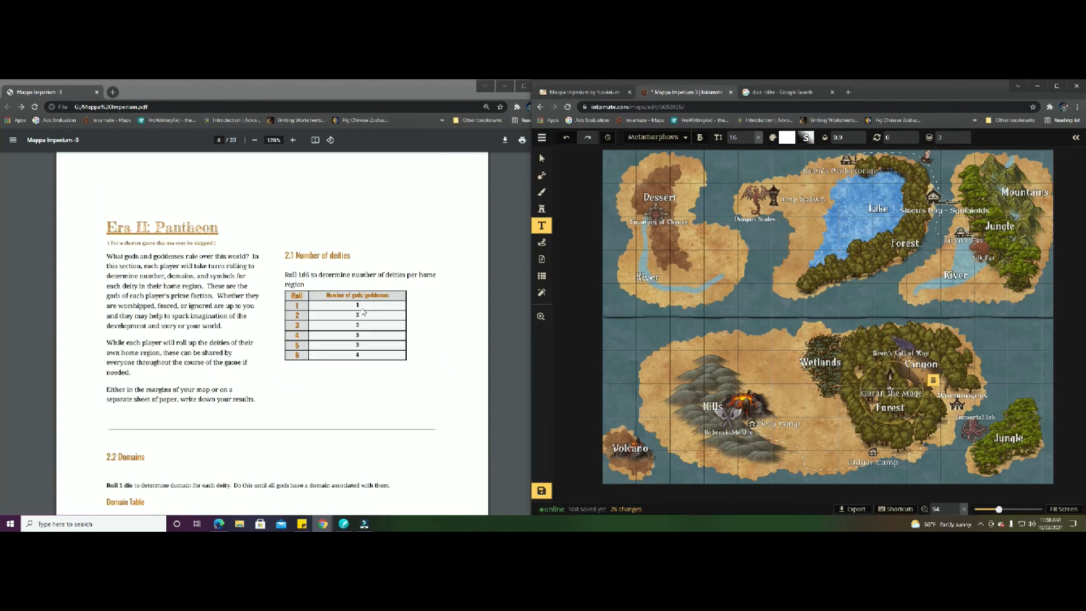